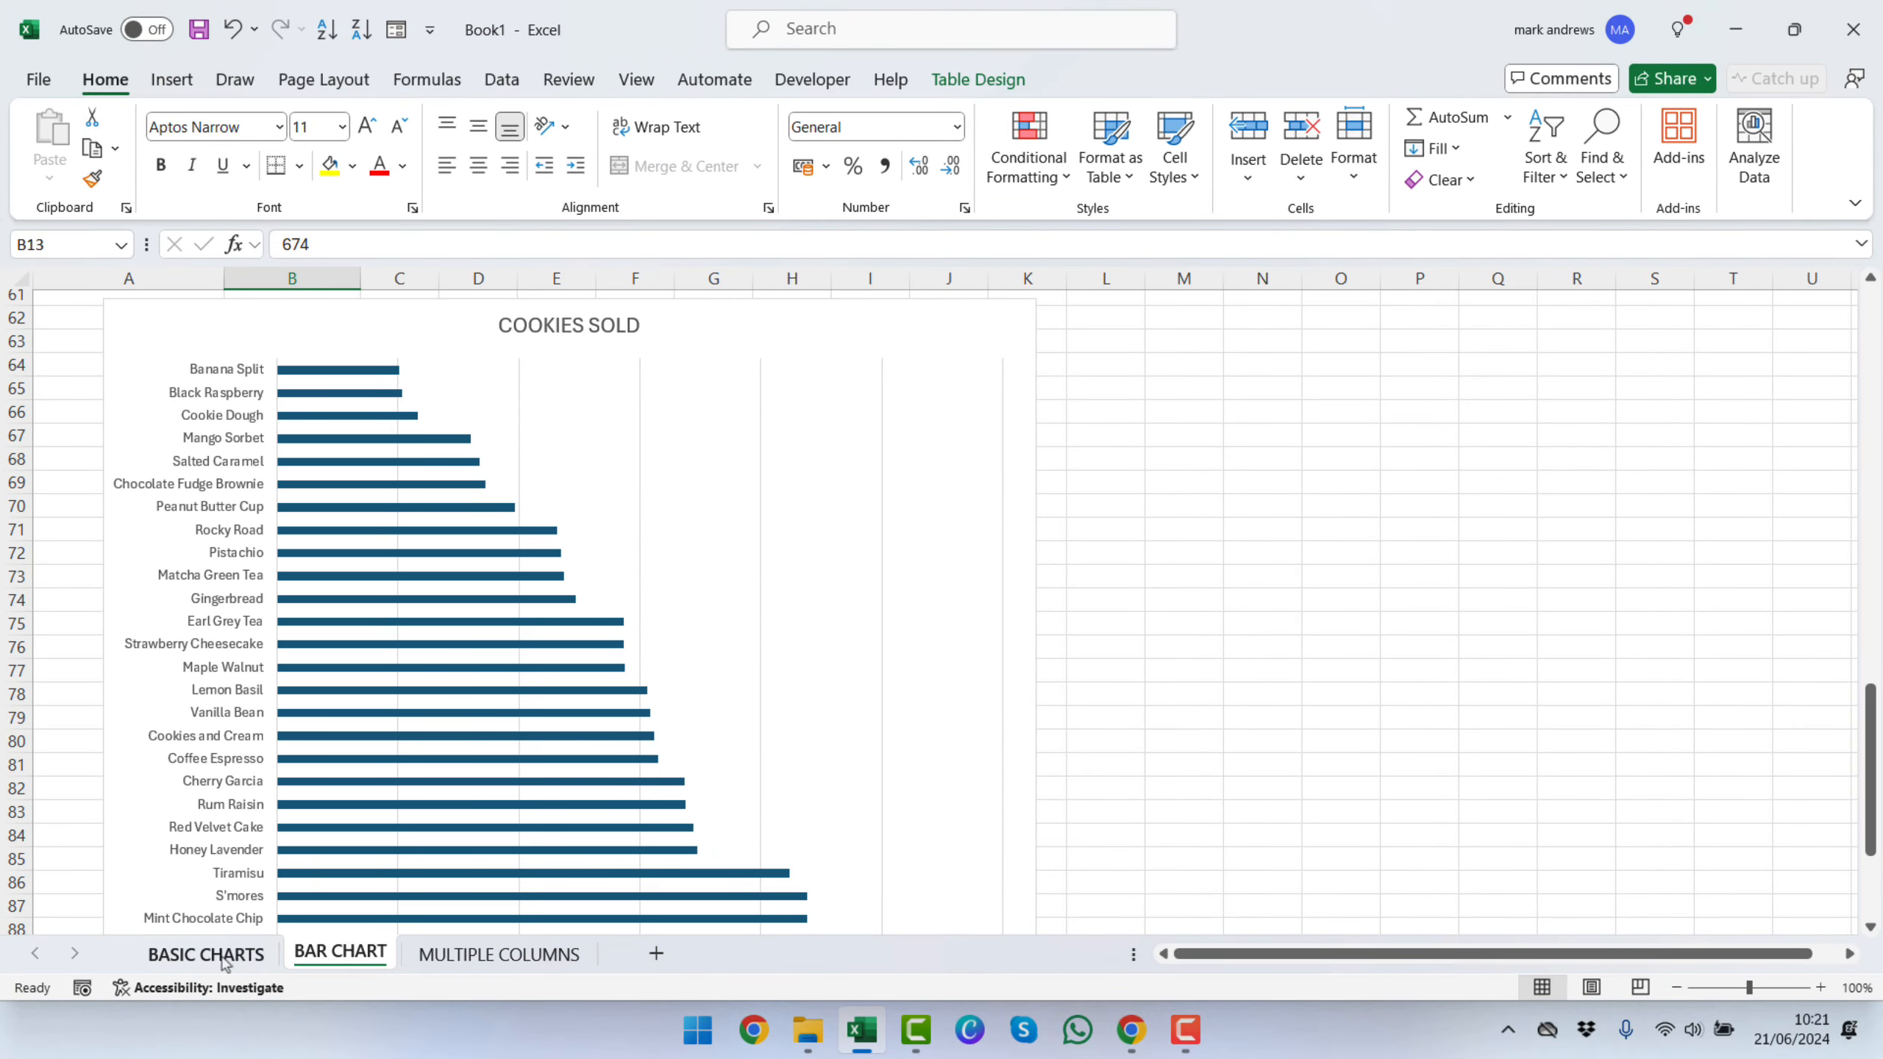
# Delete the existing cookie sales bar chart from the BASIC CHARTS sheet
pyautogui.click(223, 957)
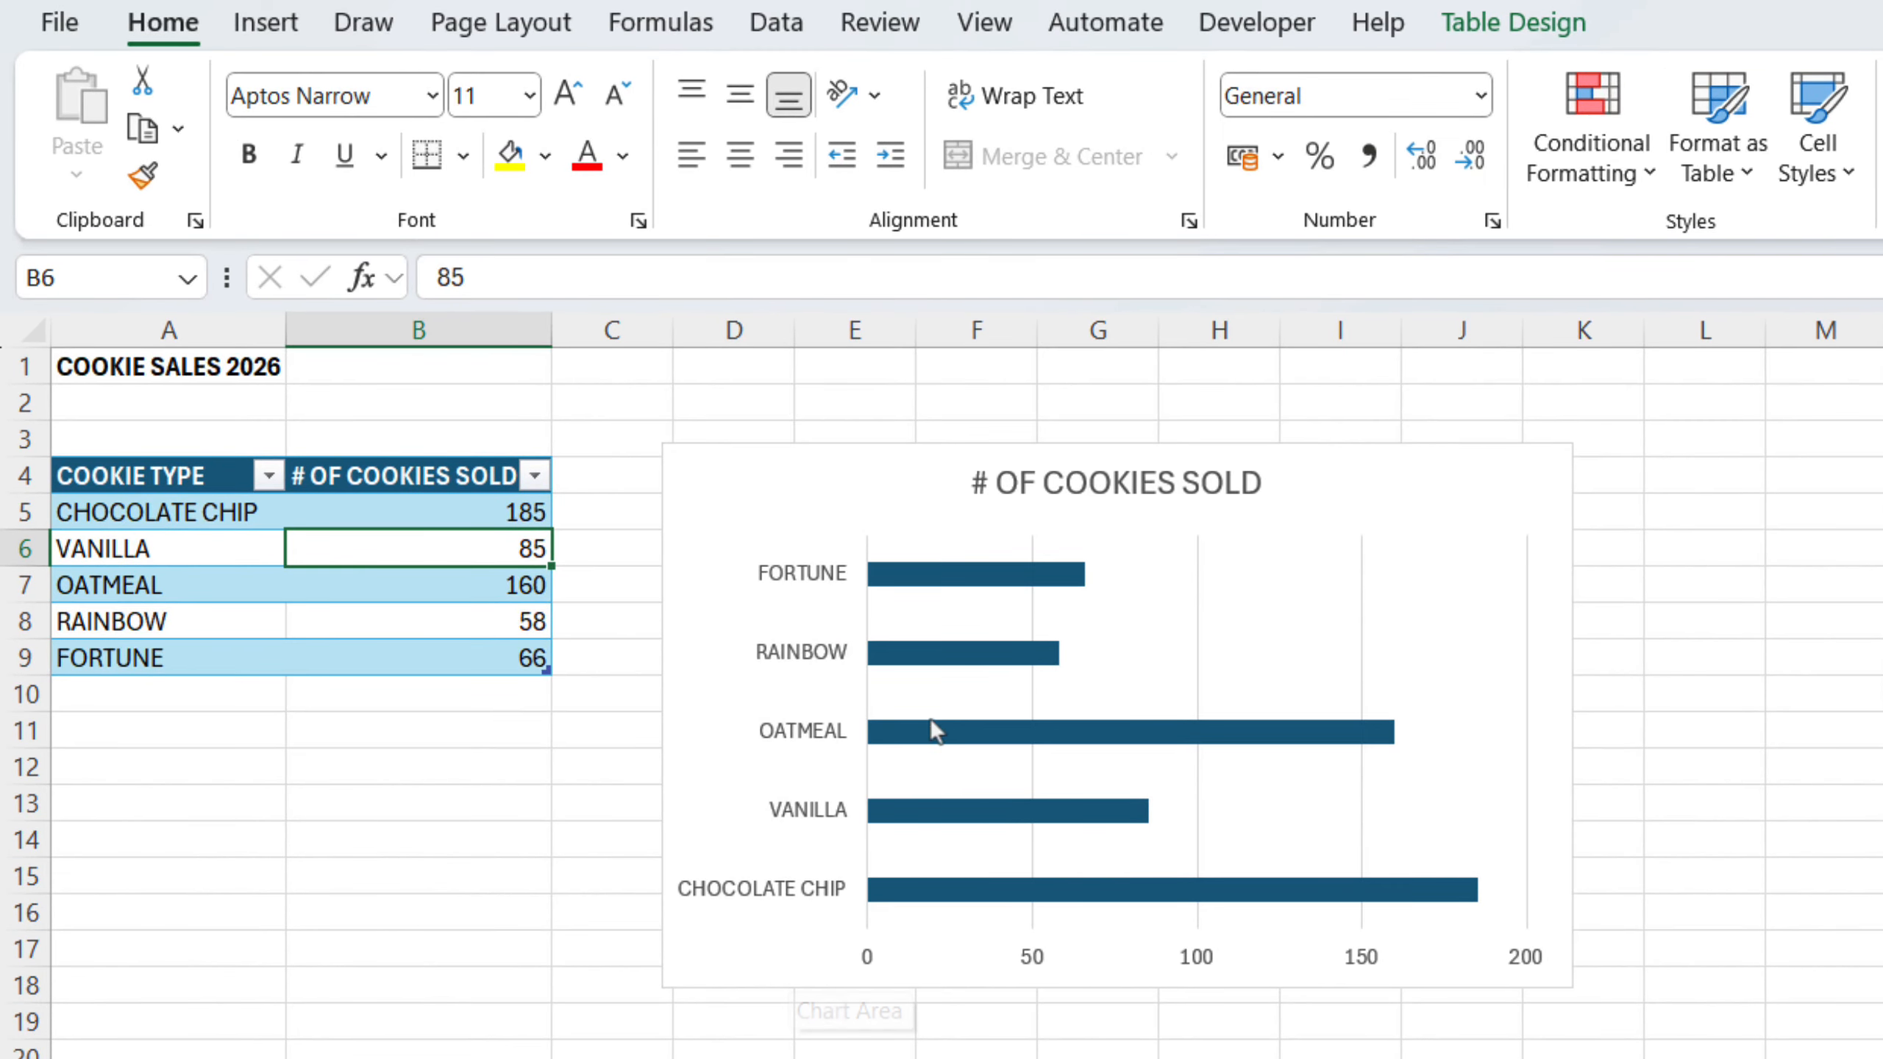
pyautogui.click(826, 479)
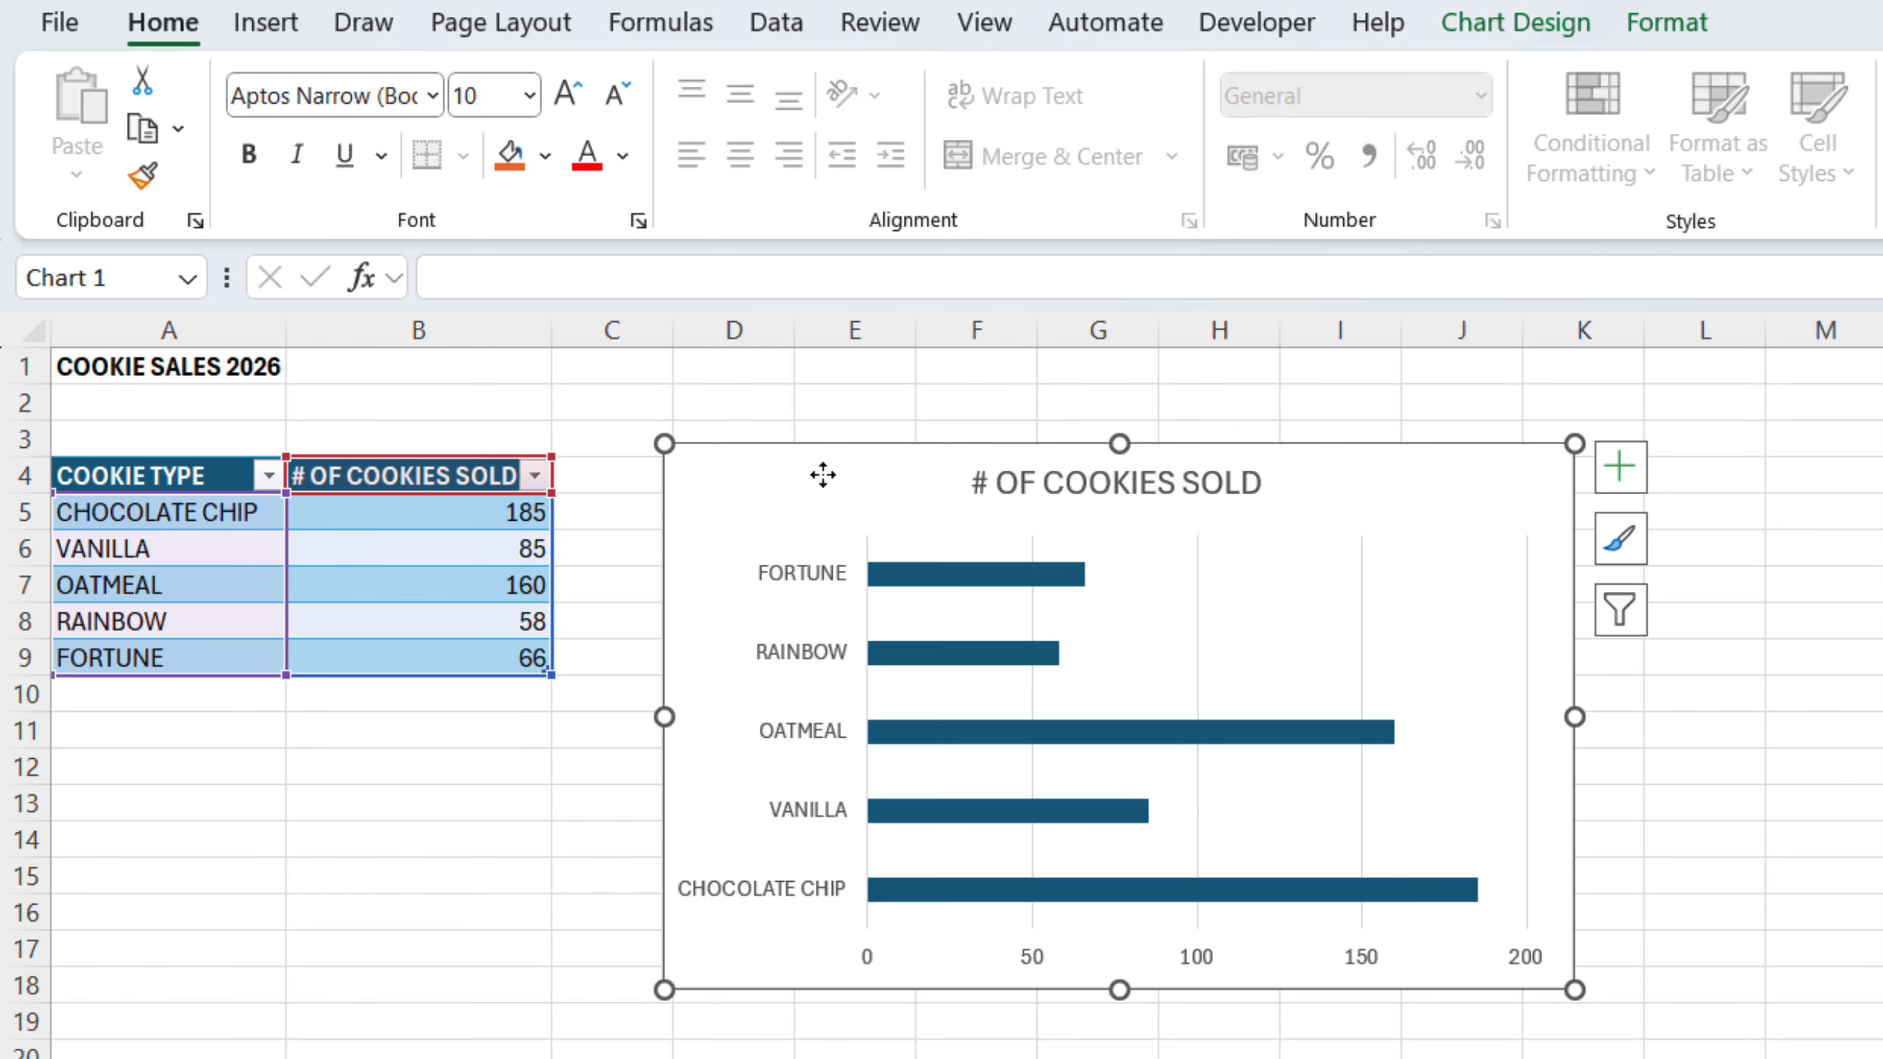
pyautogui.press('Delete')
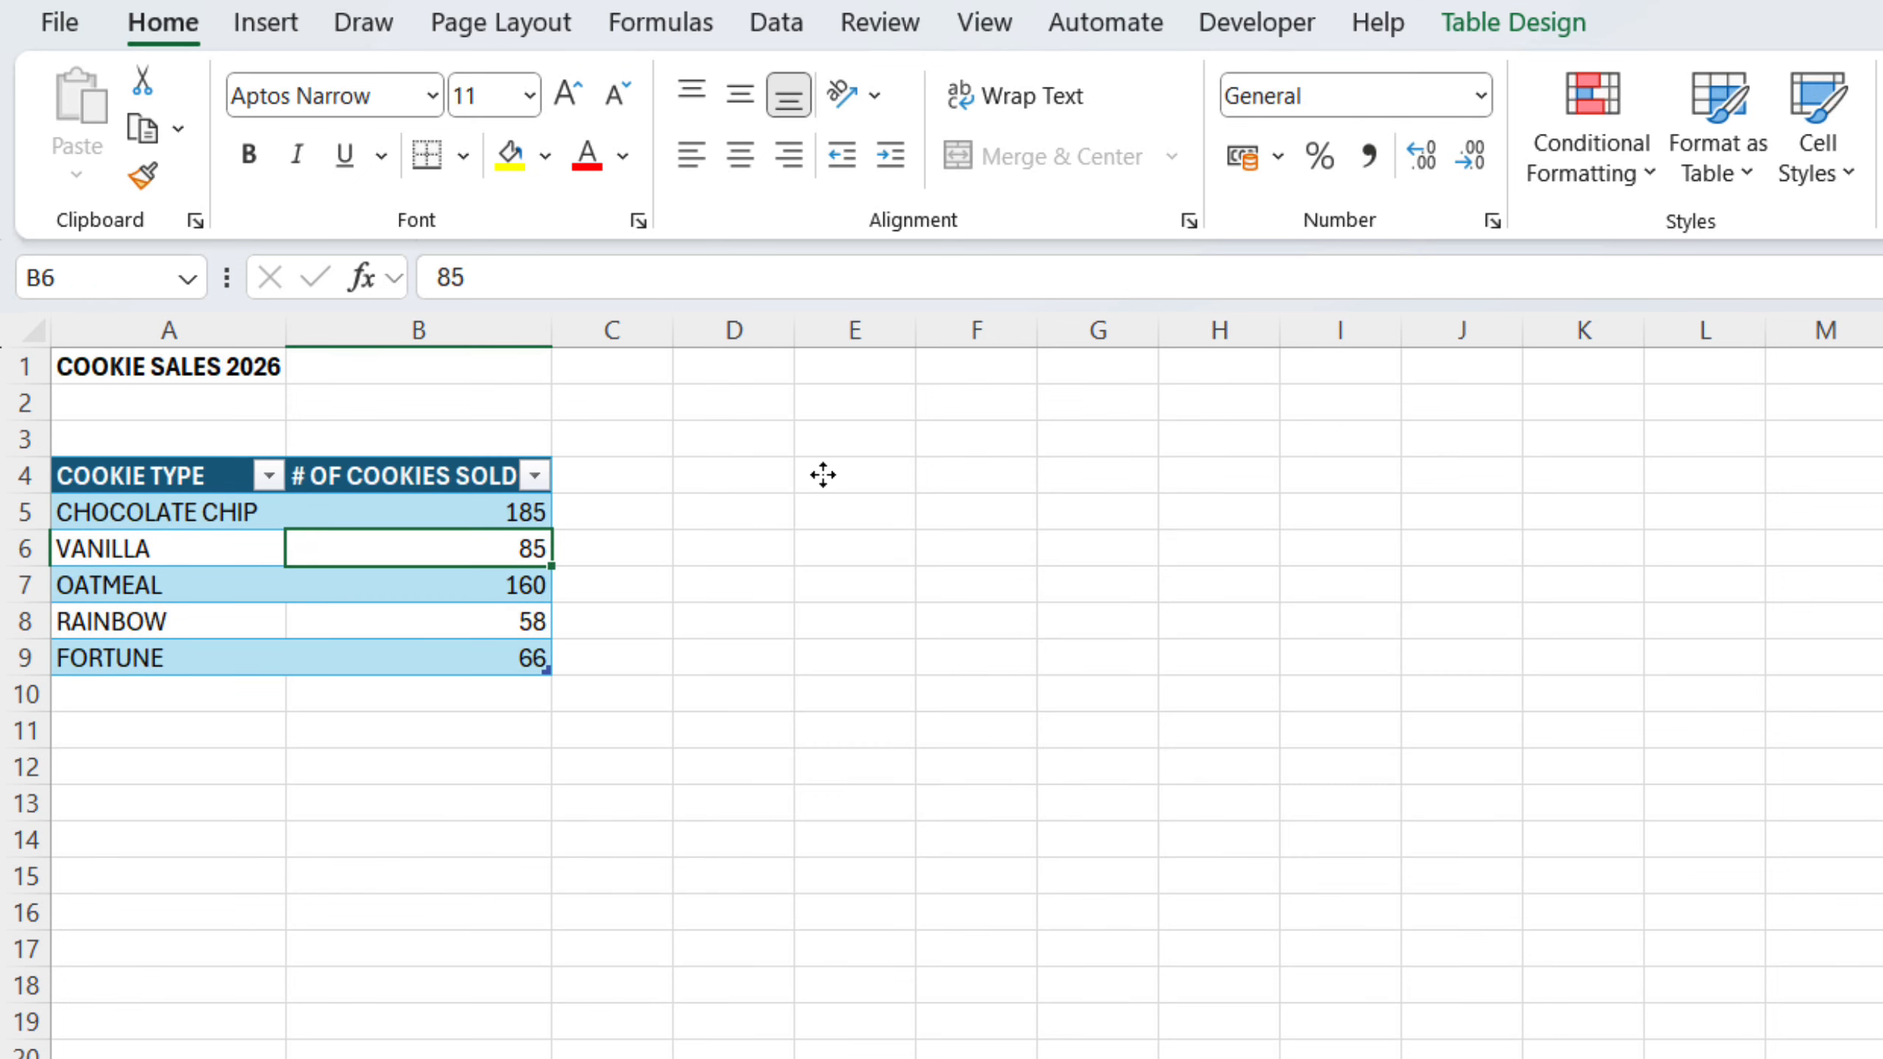
# Insert a default column chart from the cookie sales table and move it beside the table, starting around cell D4
pyautogui.click(420, 555)
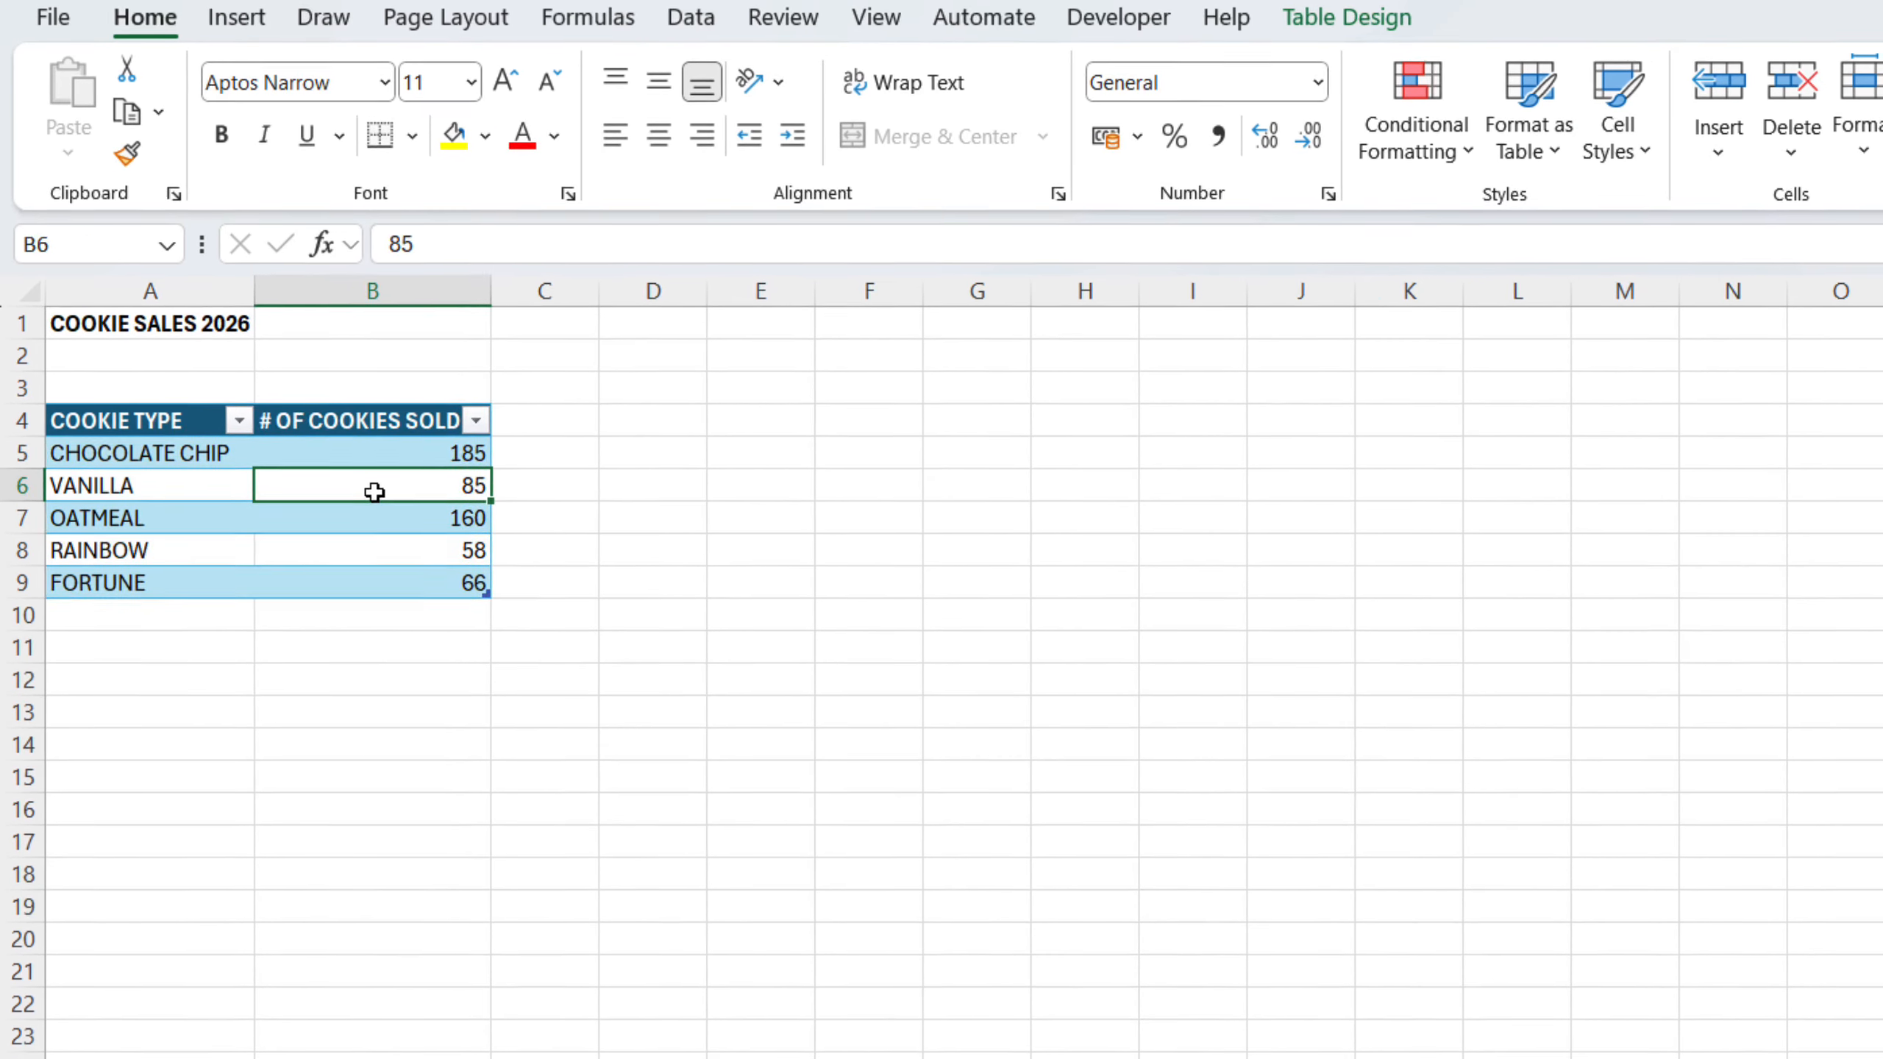
pyautogui.hotkey('alt', 'F1')
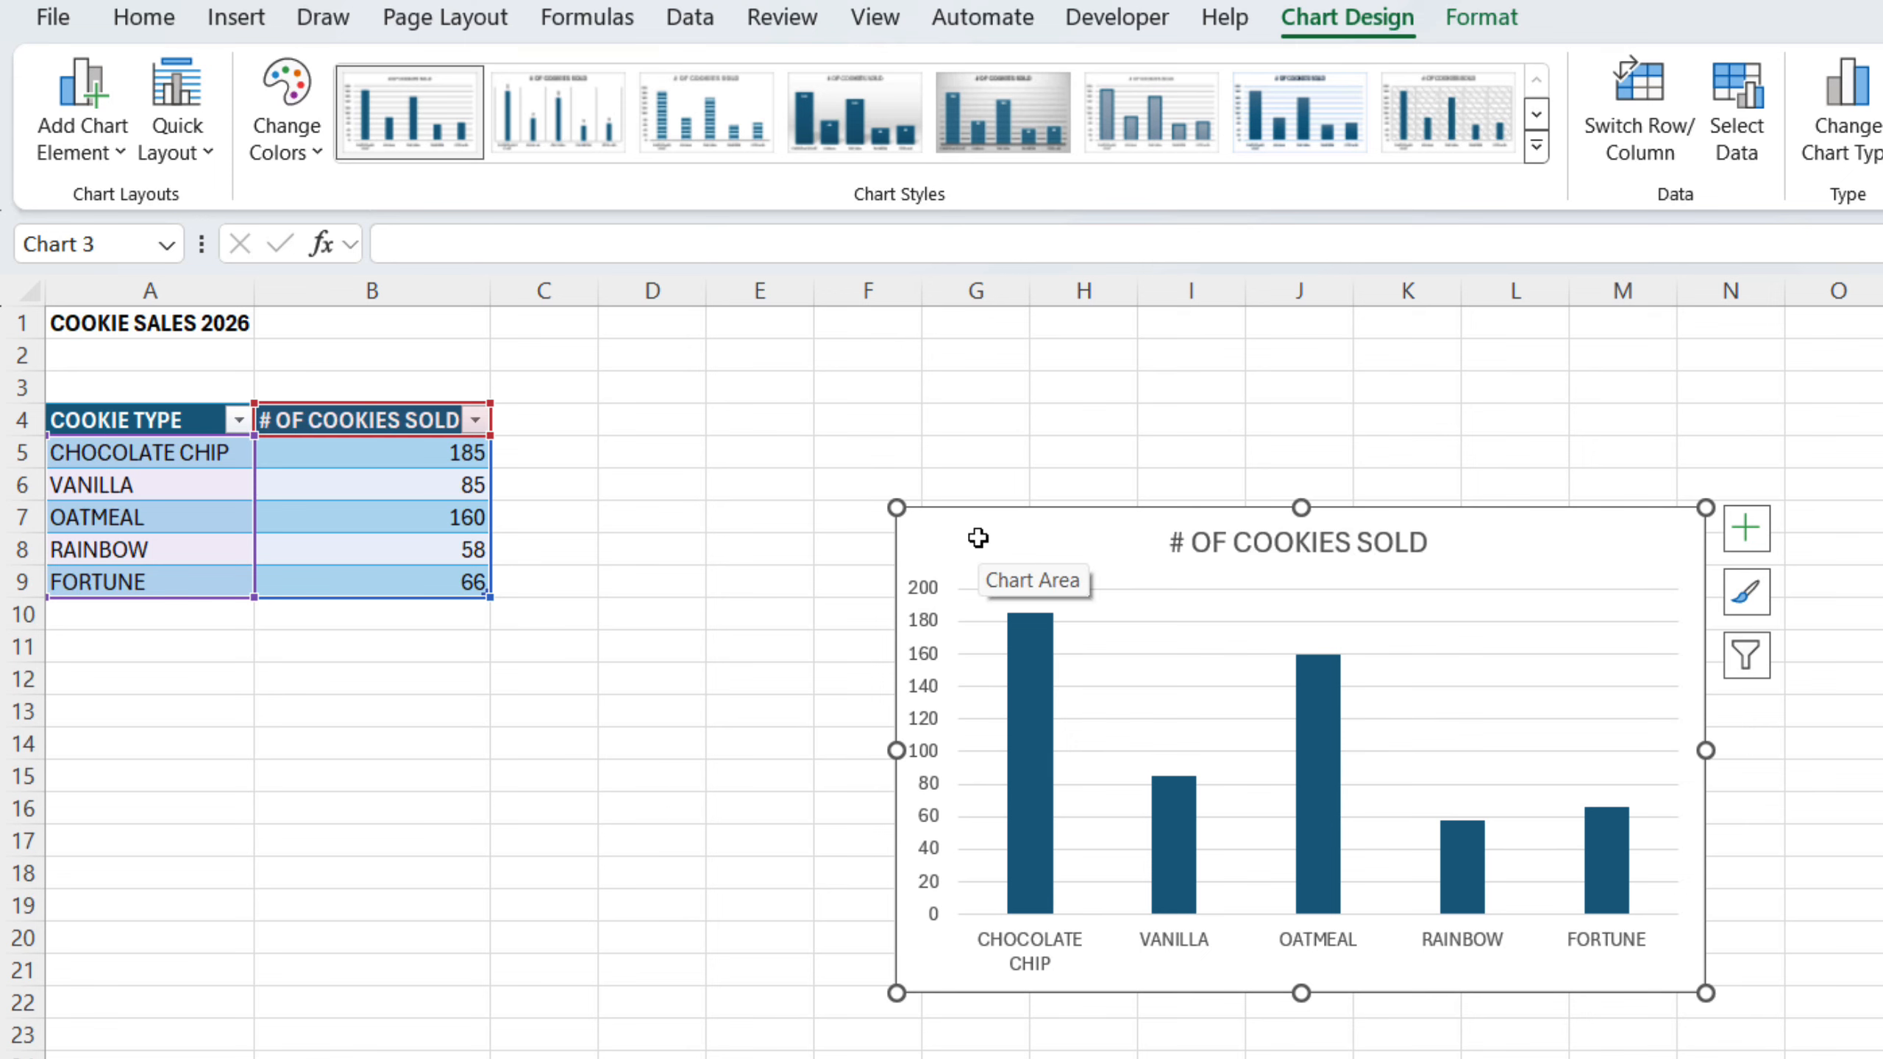
pyautogui.moveTo(975, 534); pyautogui.dragTo(680, 433)
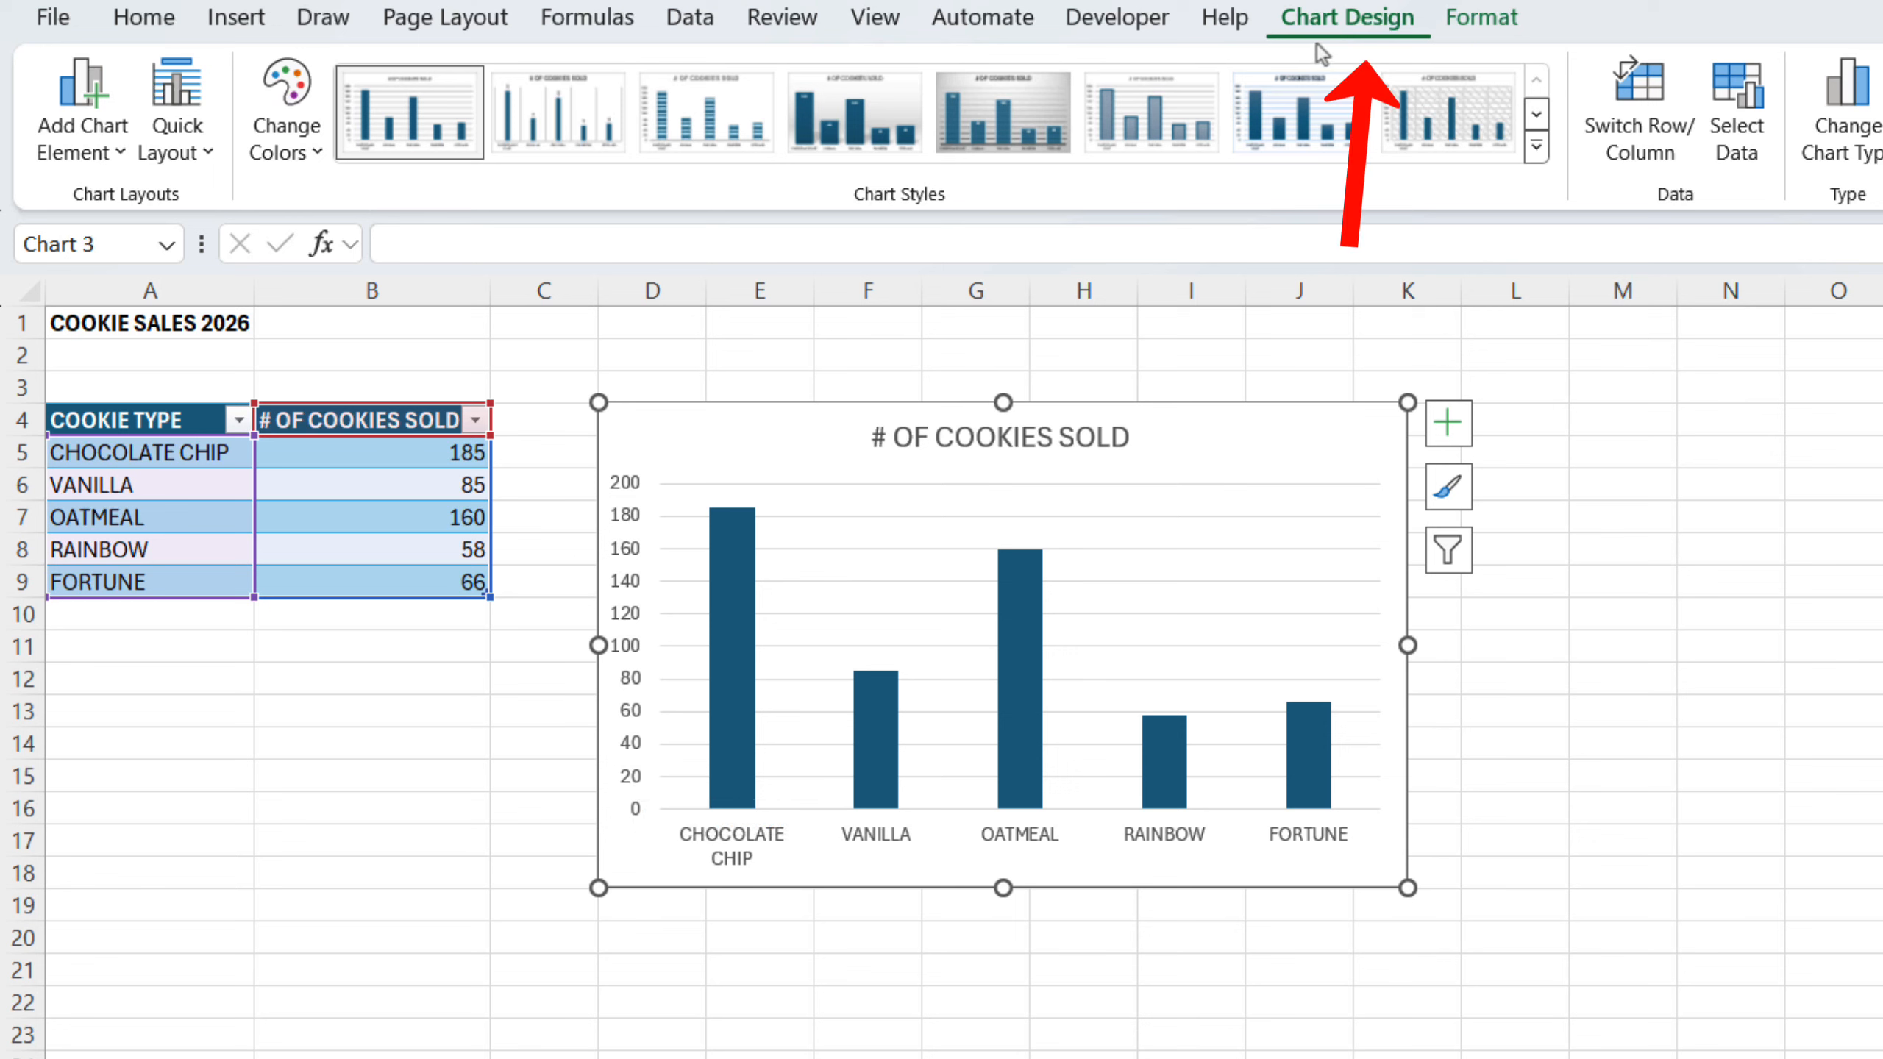
# Add a primary vertical axis title to the column chart
pyautogui.click(104, 137)
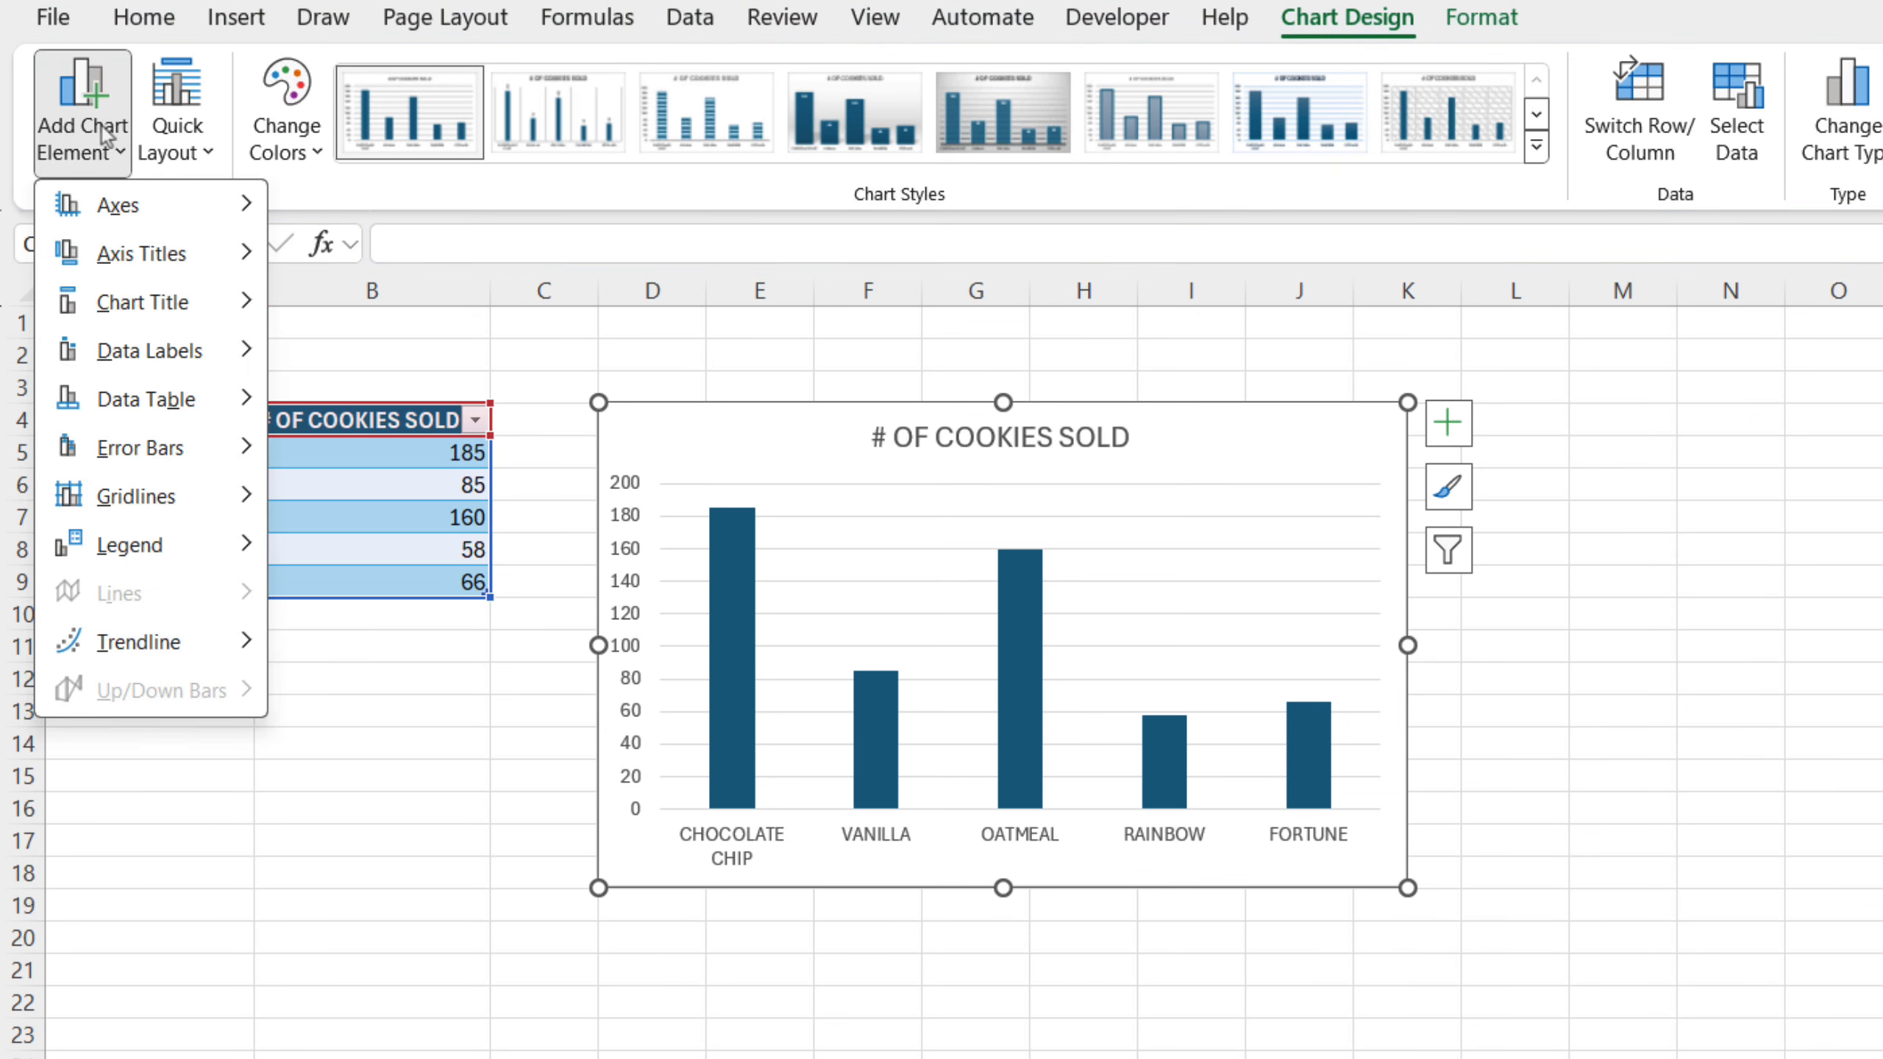
pyautogui.moveTo(120, 211)
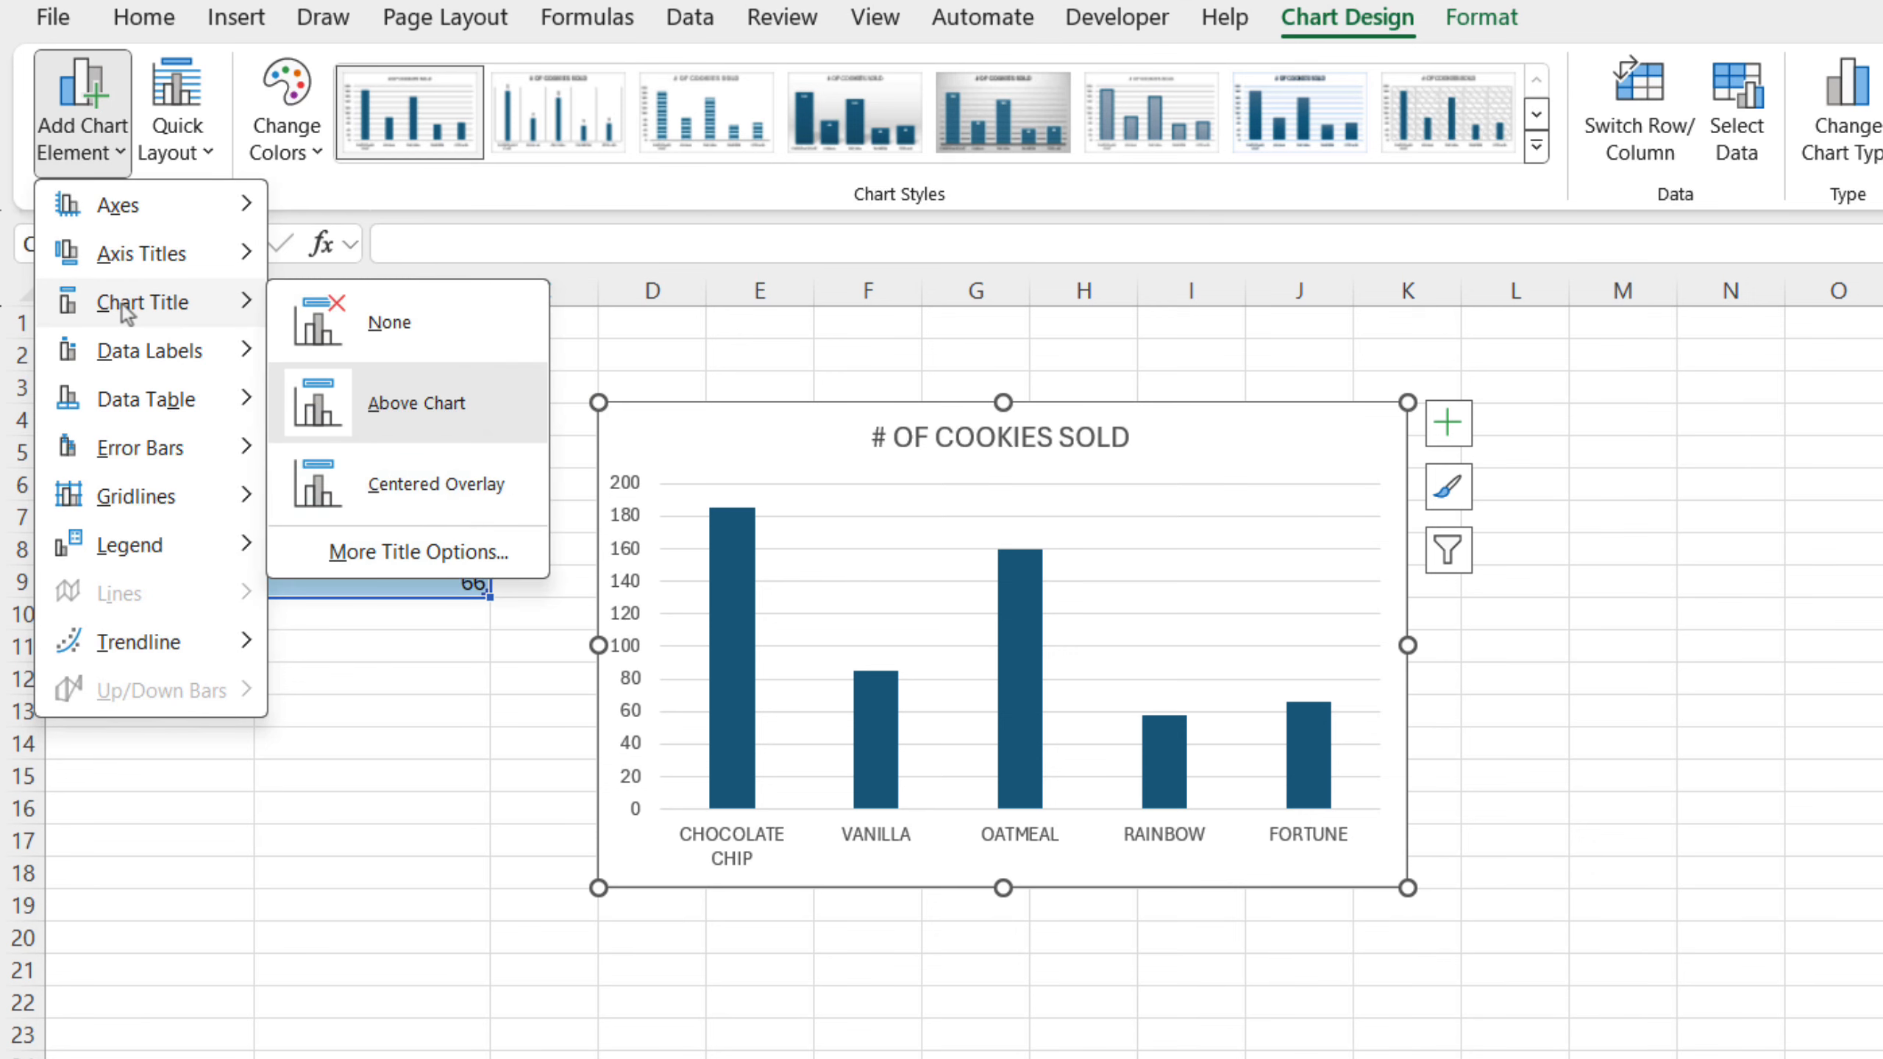
pyautogui.moveTo(124, 351)
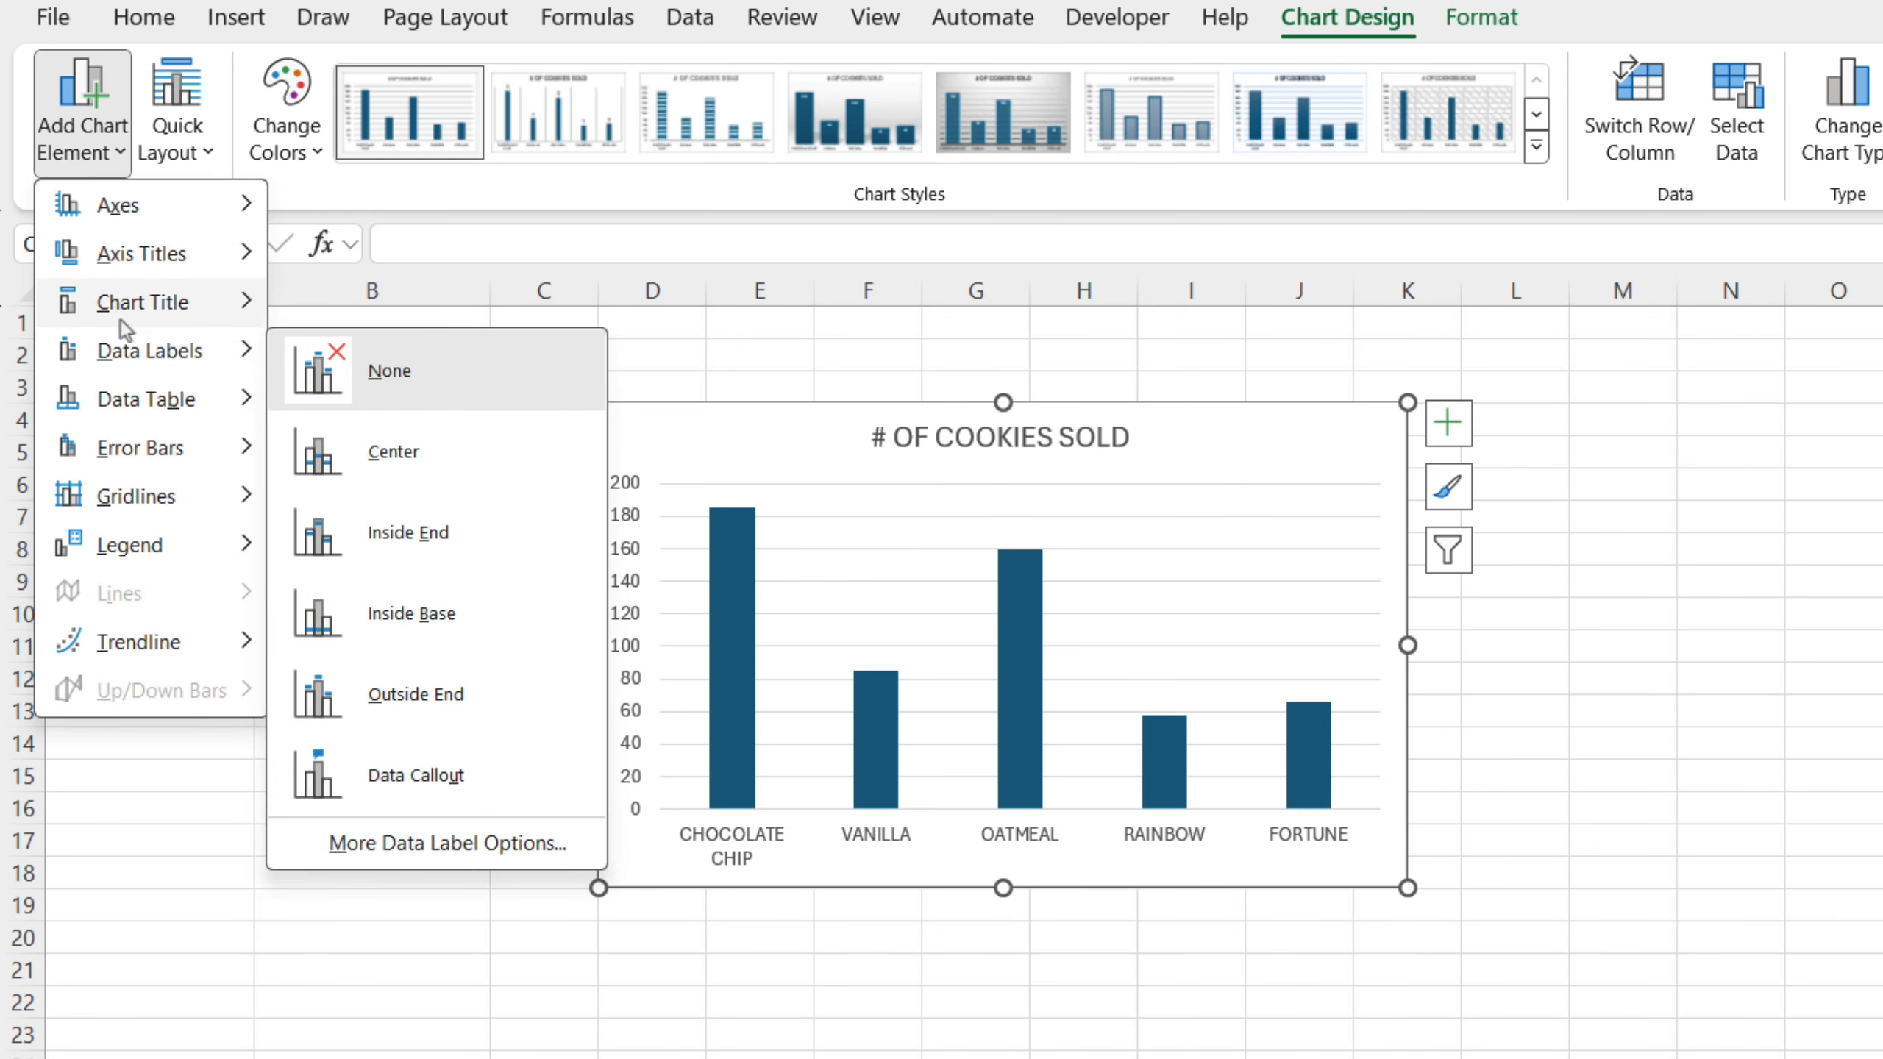
pyautogui.moveTo(121, 262)
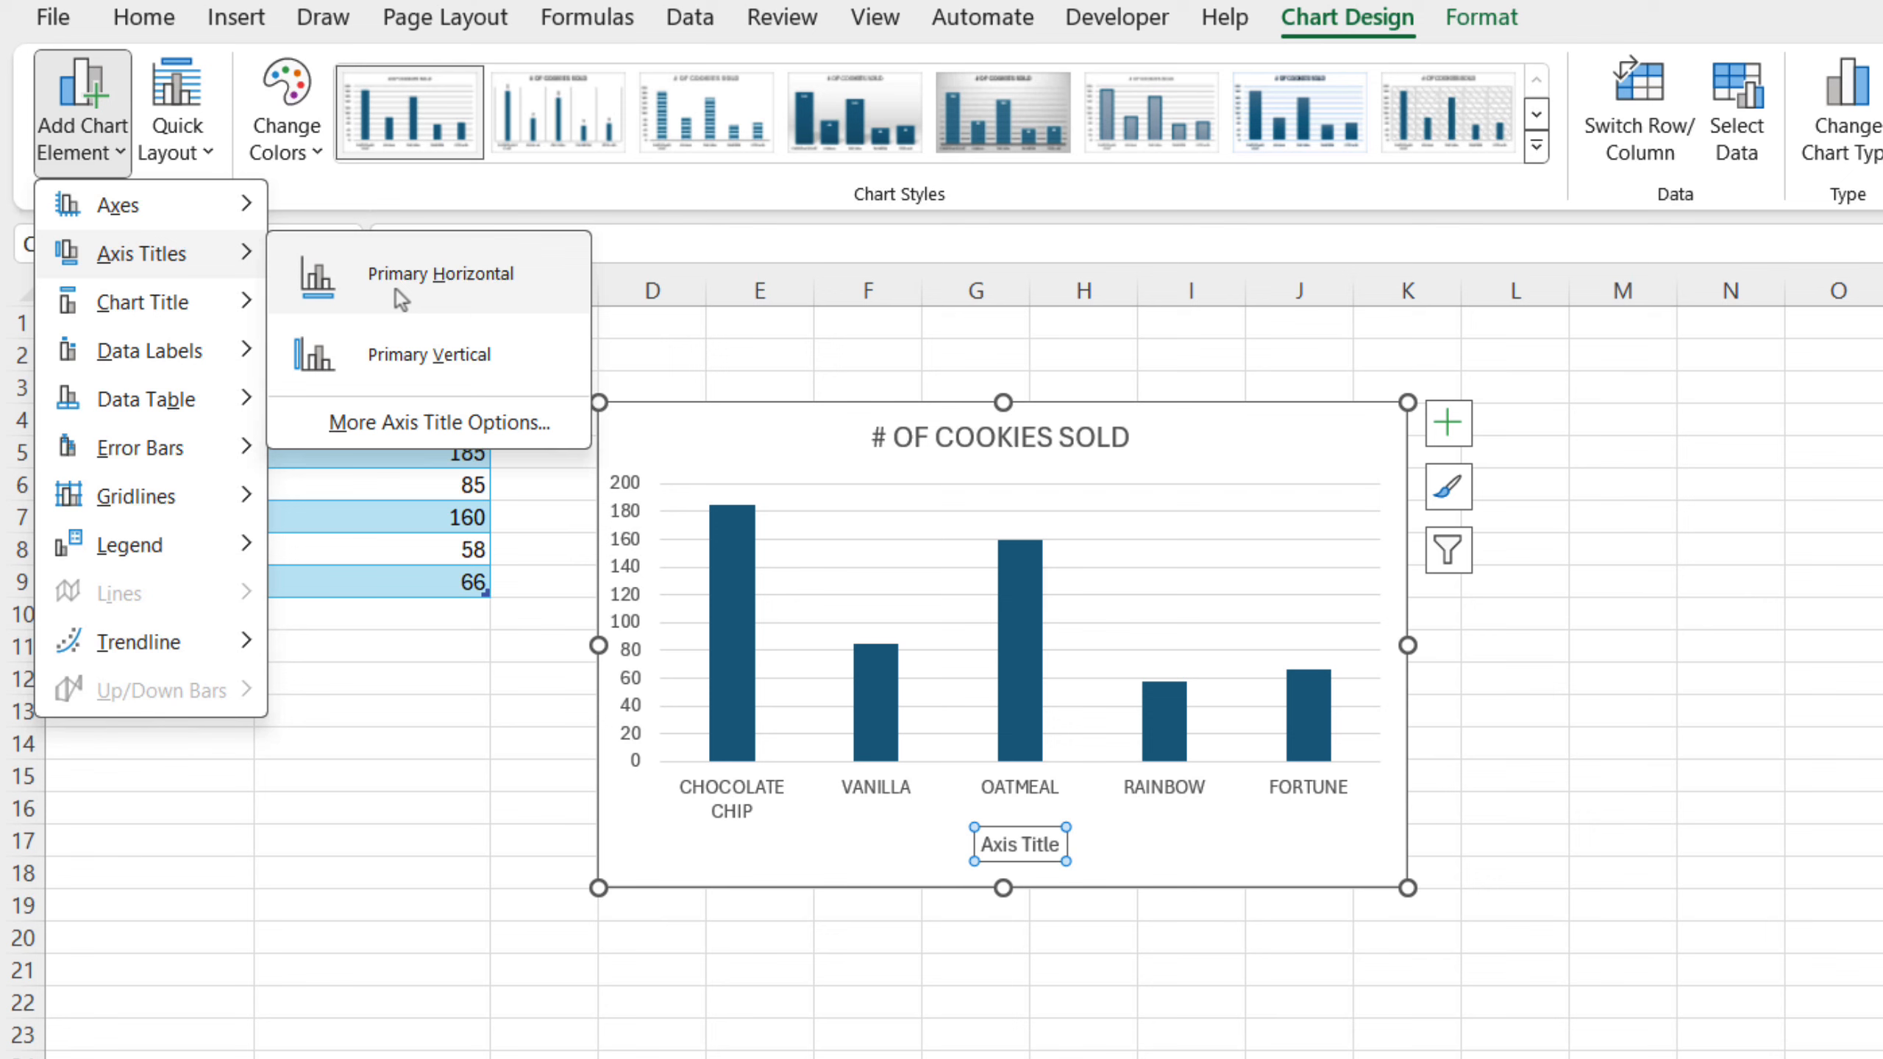
pyautogui.click(406, 352)
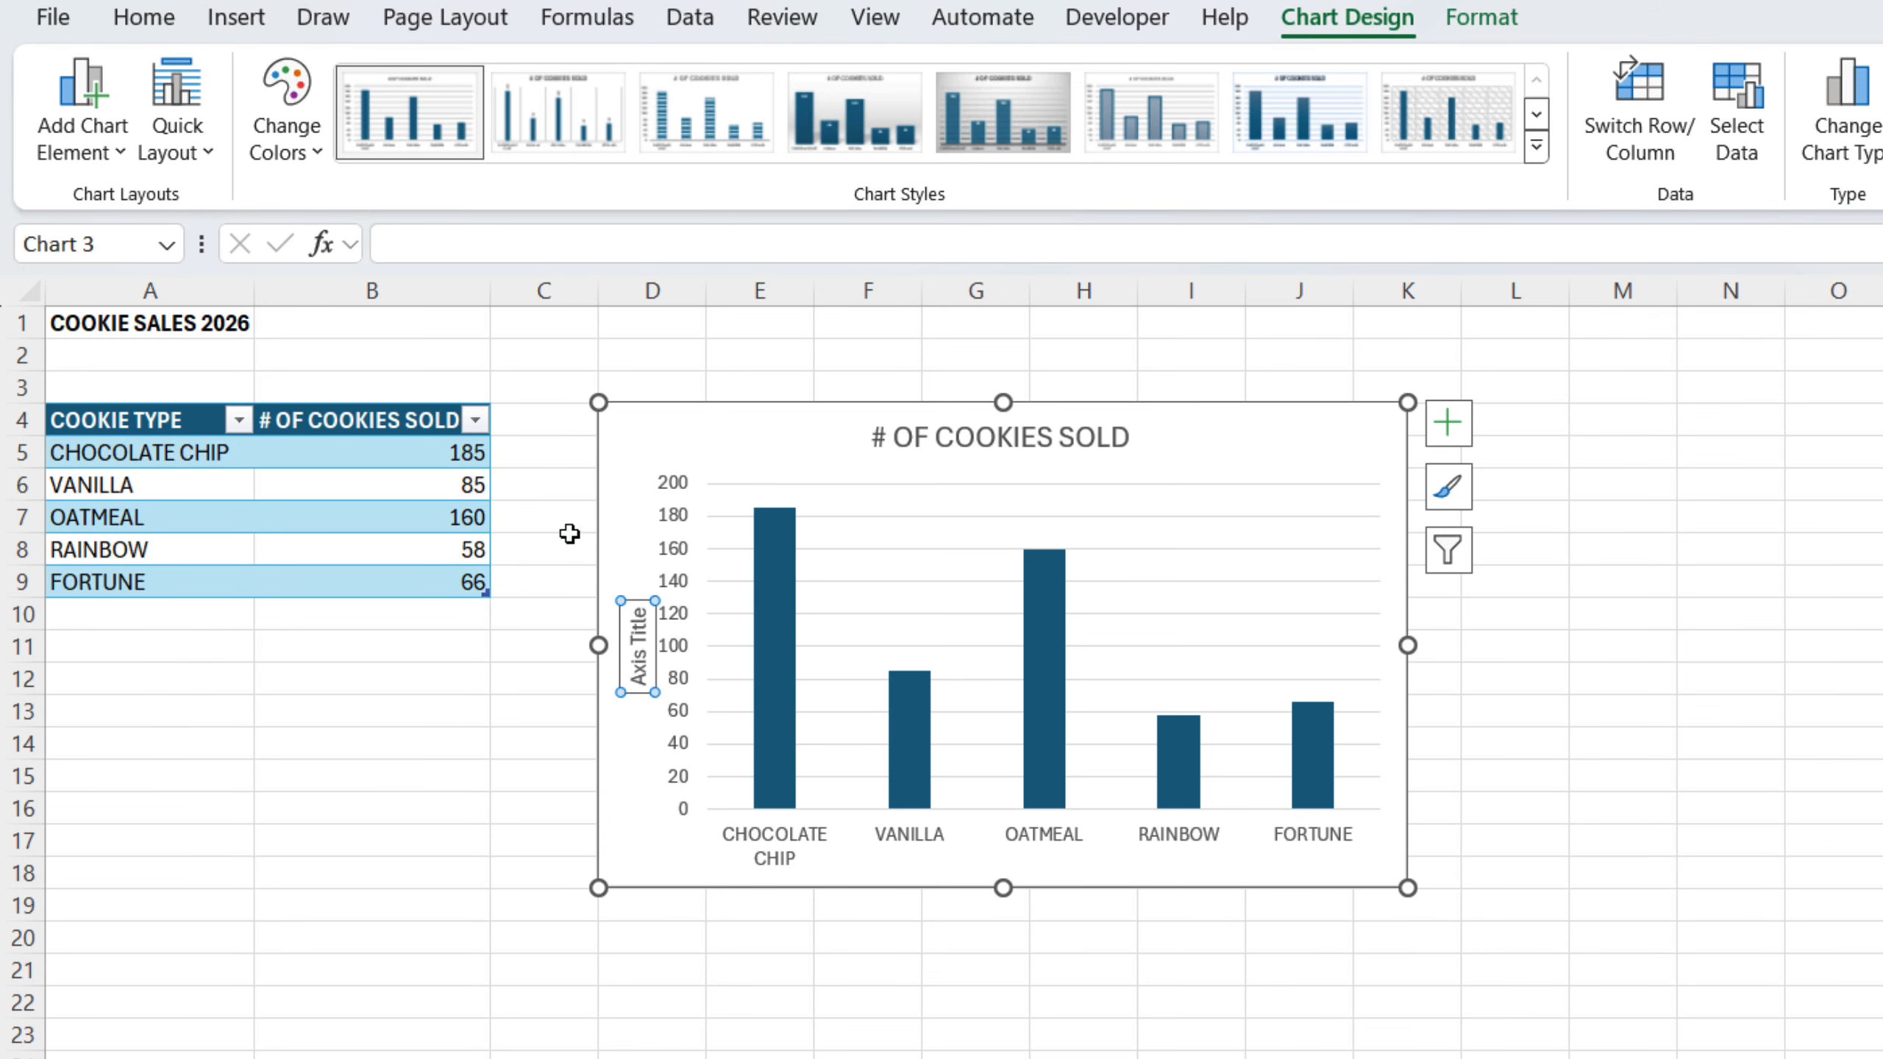
# Change the vertical axis title text to NO OF COOKIES SOLD
pyautogui.doubleClick(638, 632)
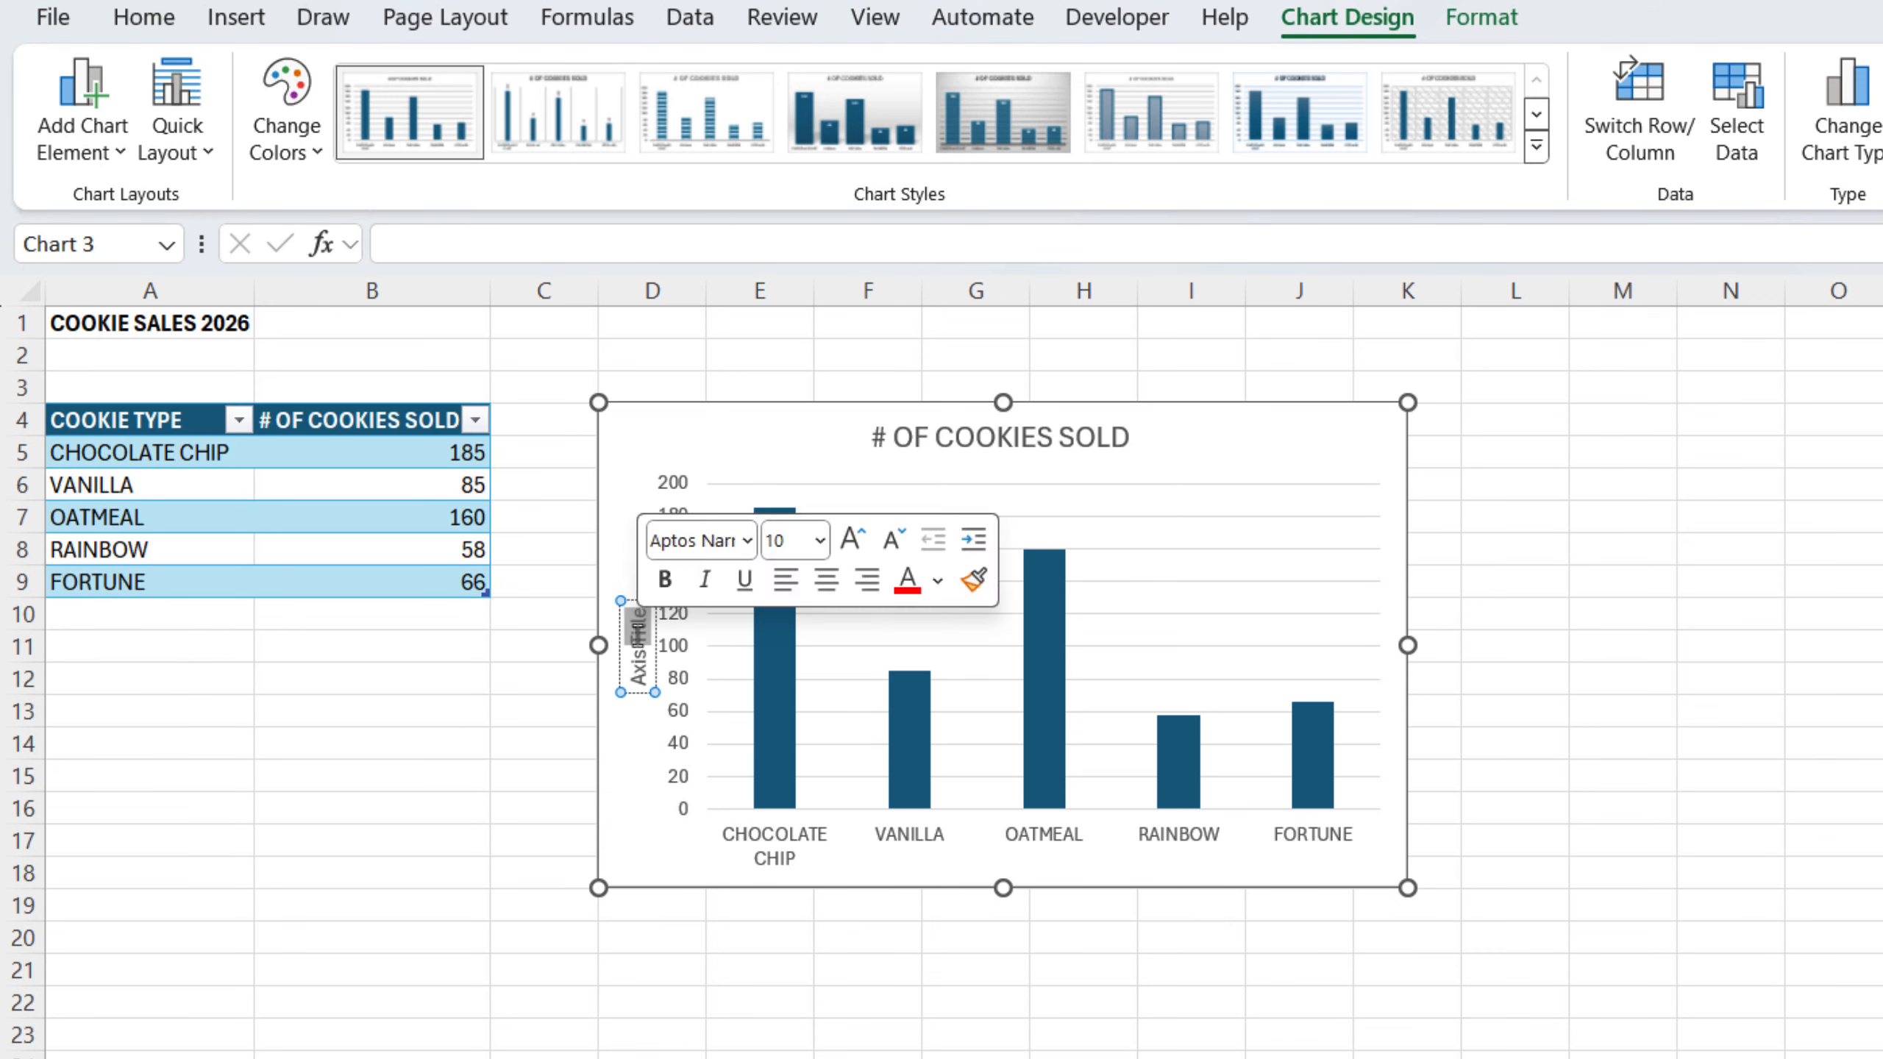
pyautogui.tripleClick(637, 627)
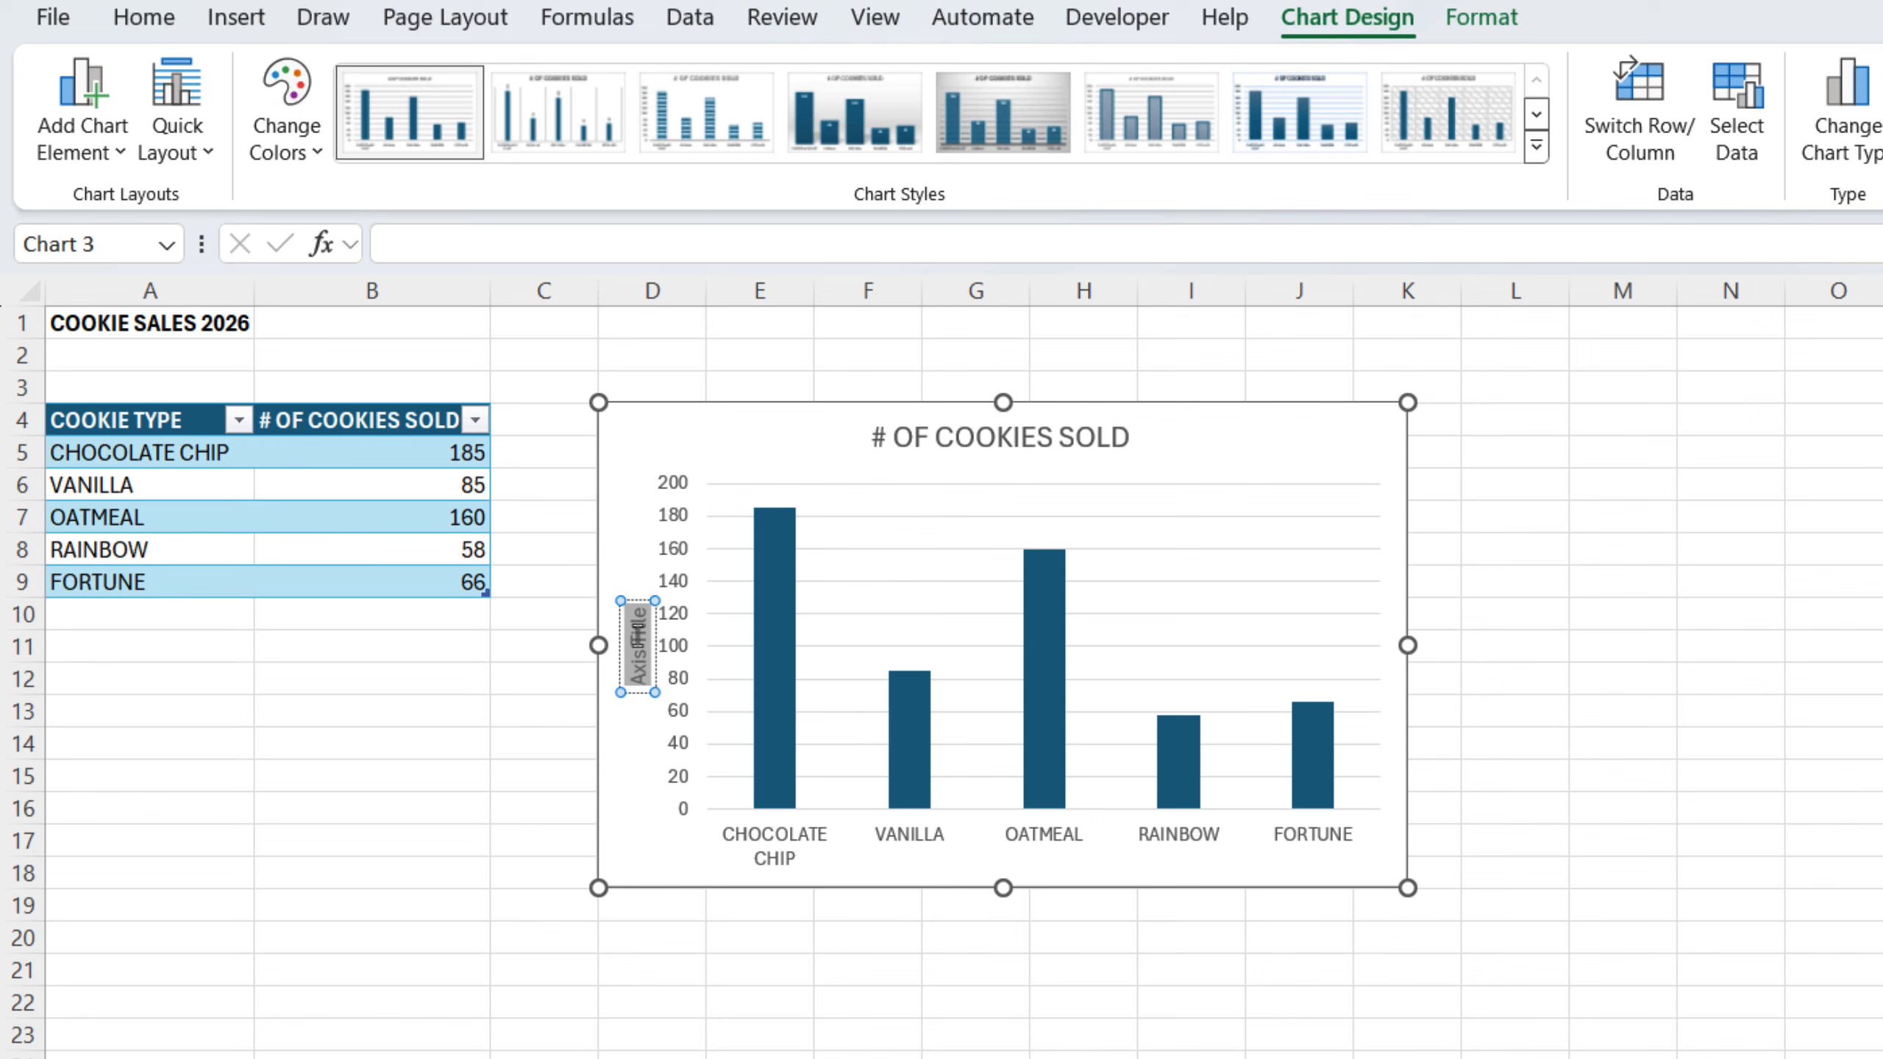
pyautogui.write('NO OF COOK')
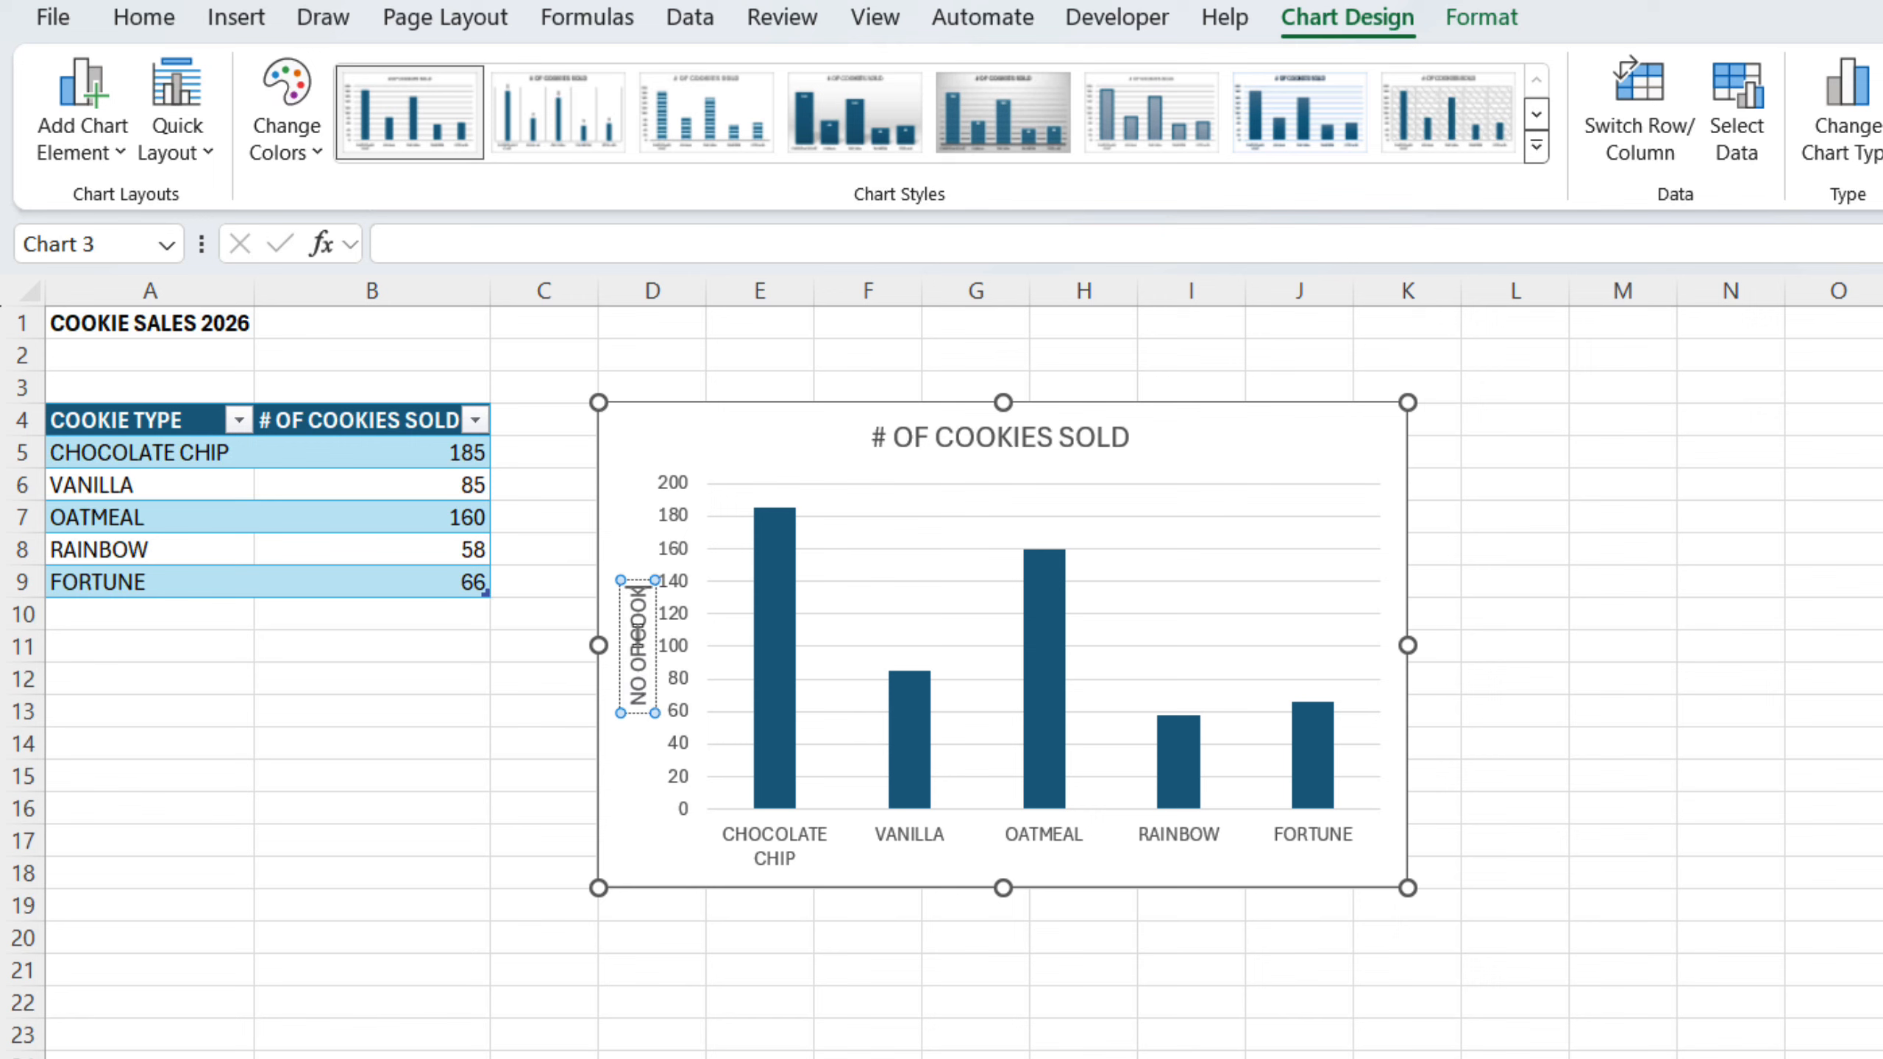
pyautogui.write('IES SOL')
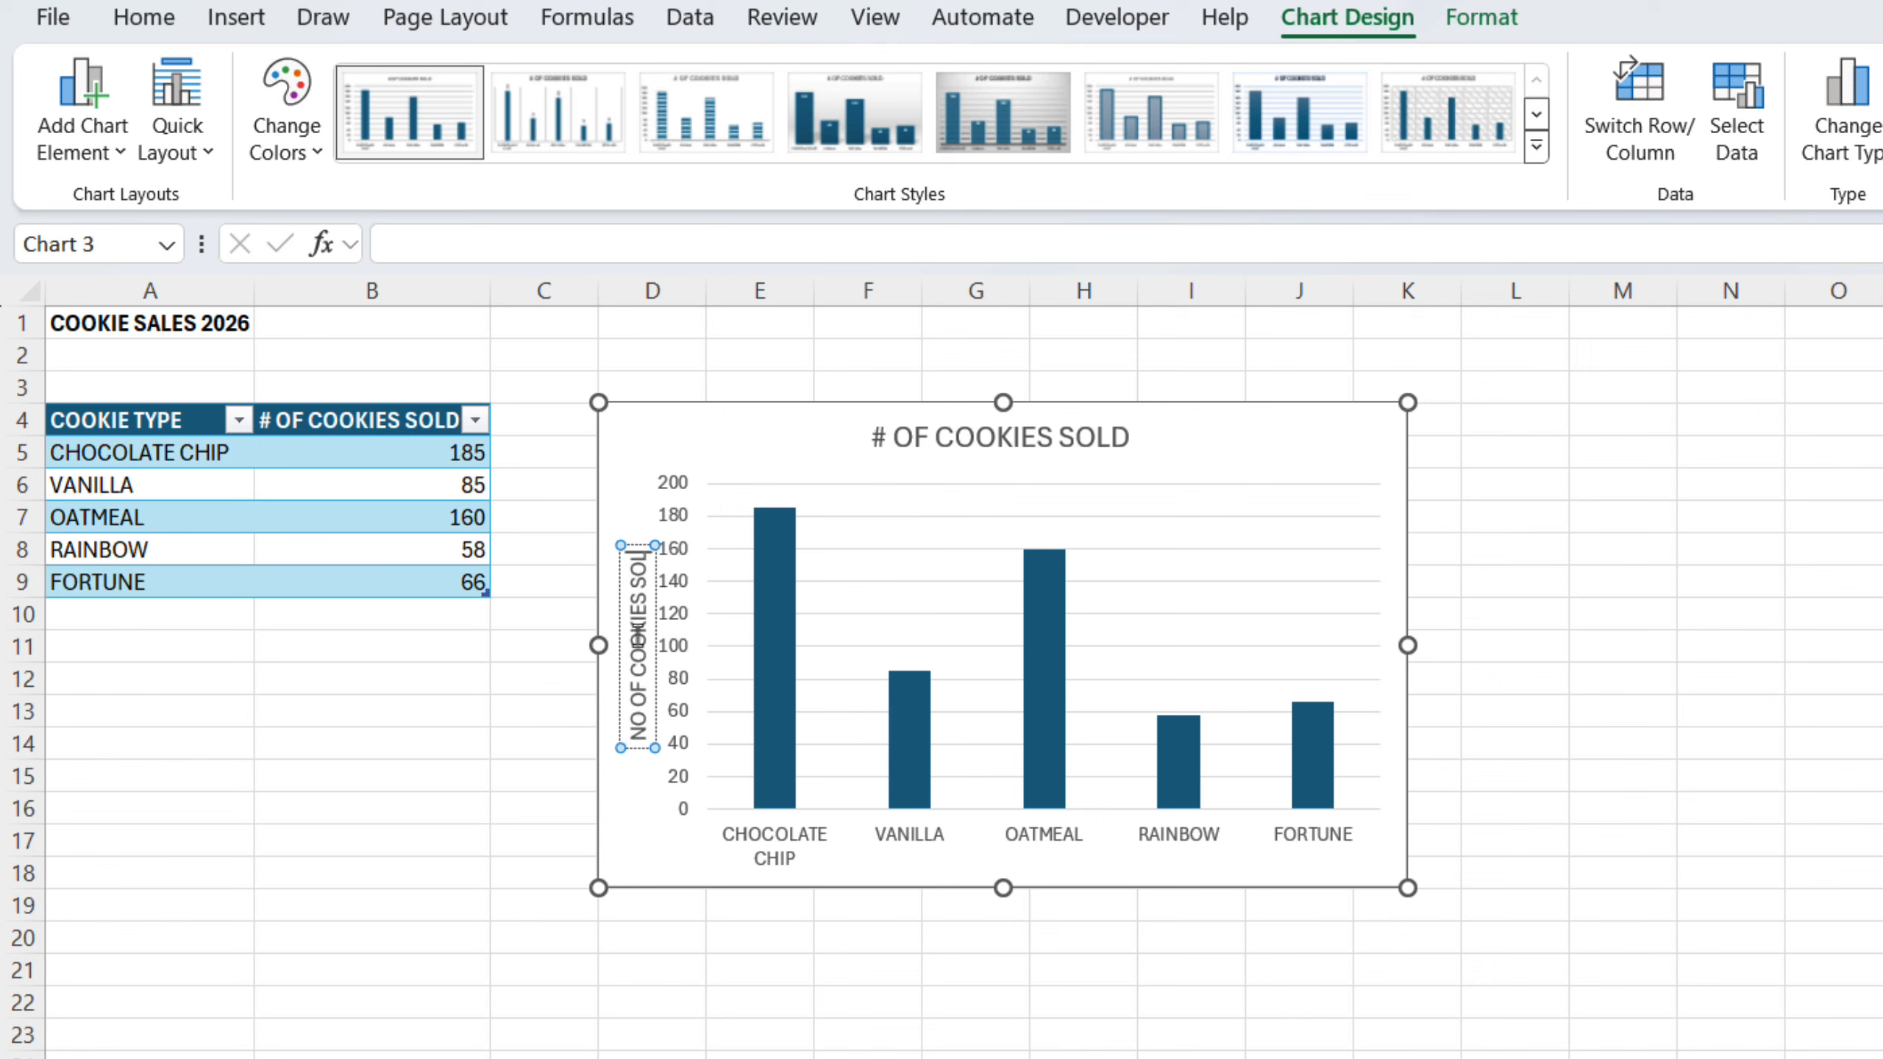
pyautogui.write('D')
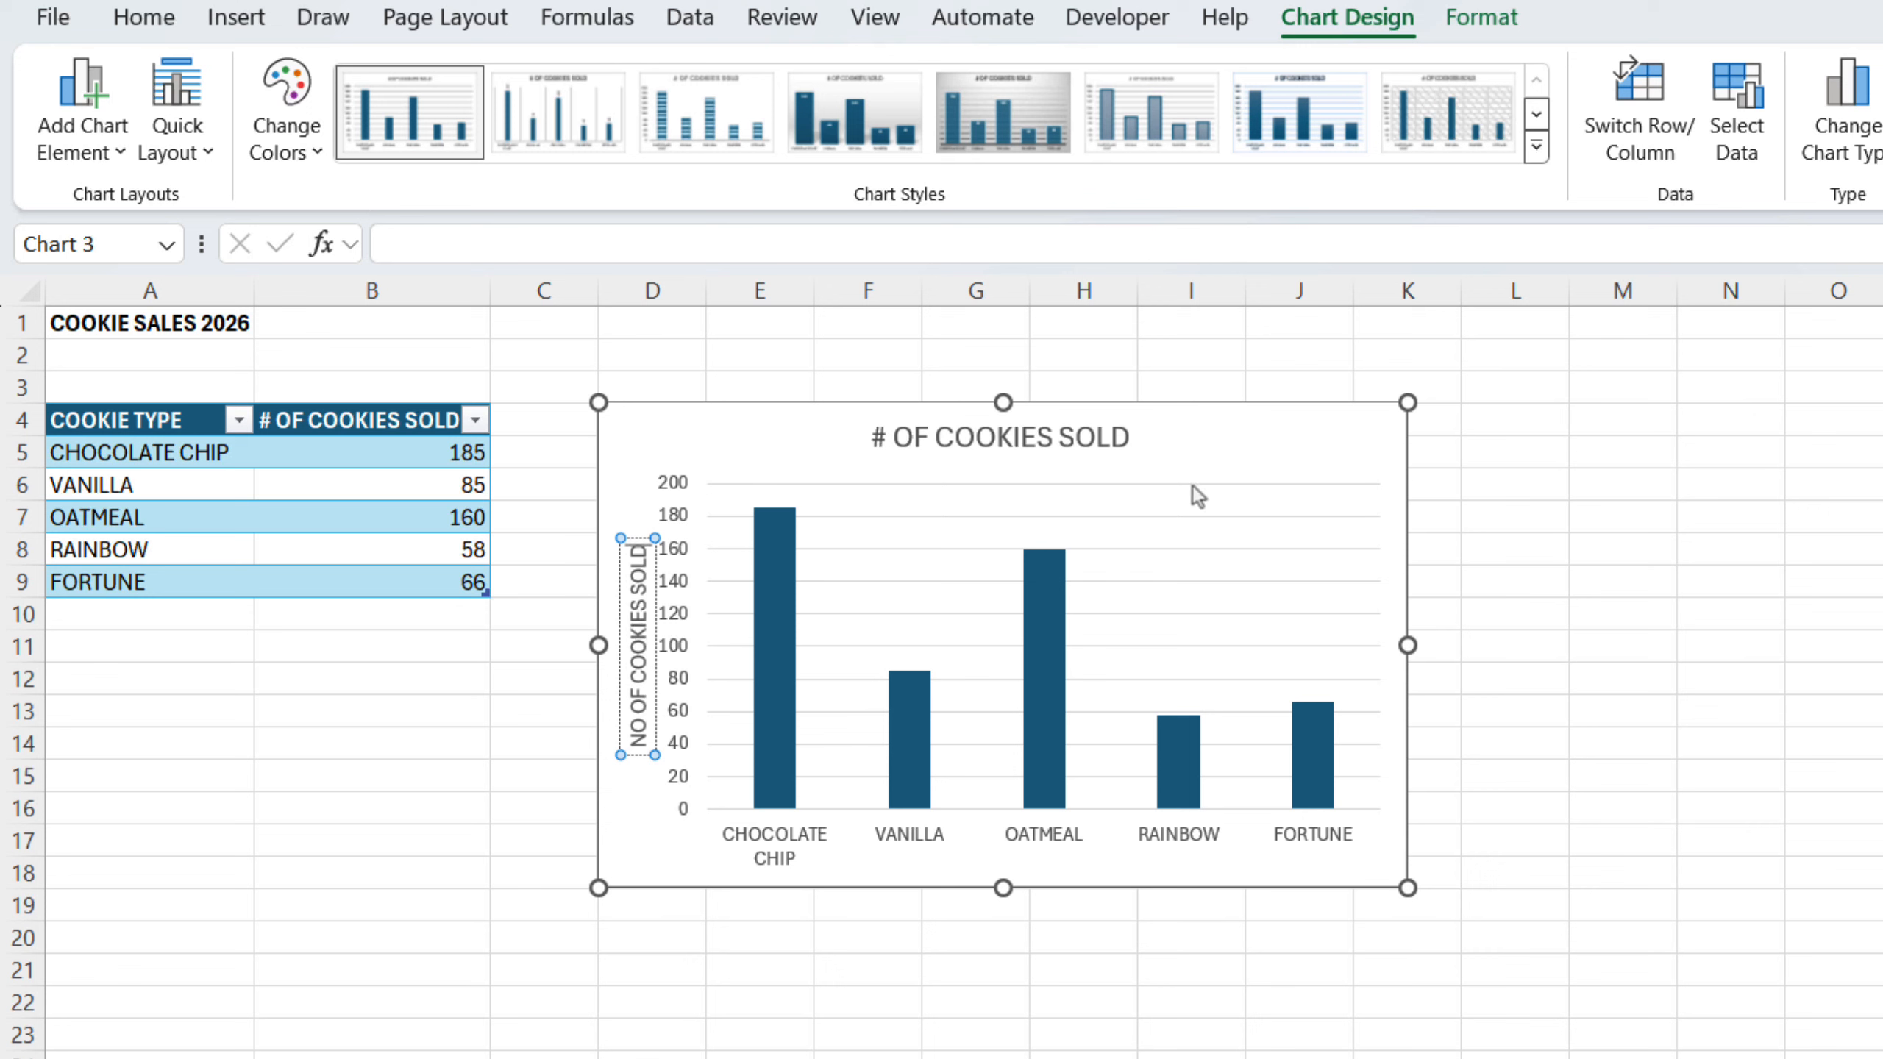
pyautogui.click(1322, 424)
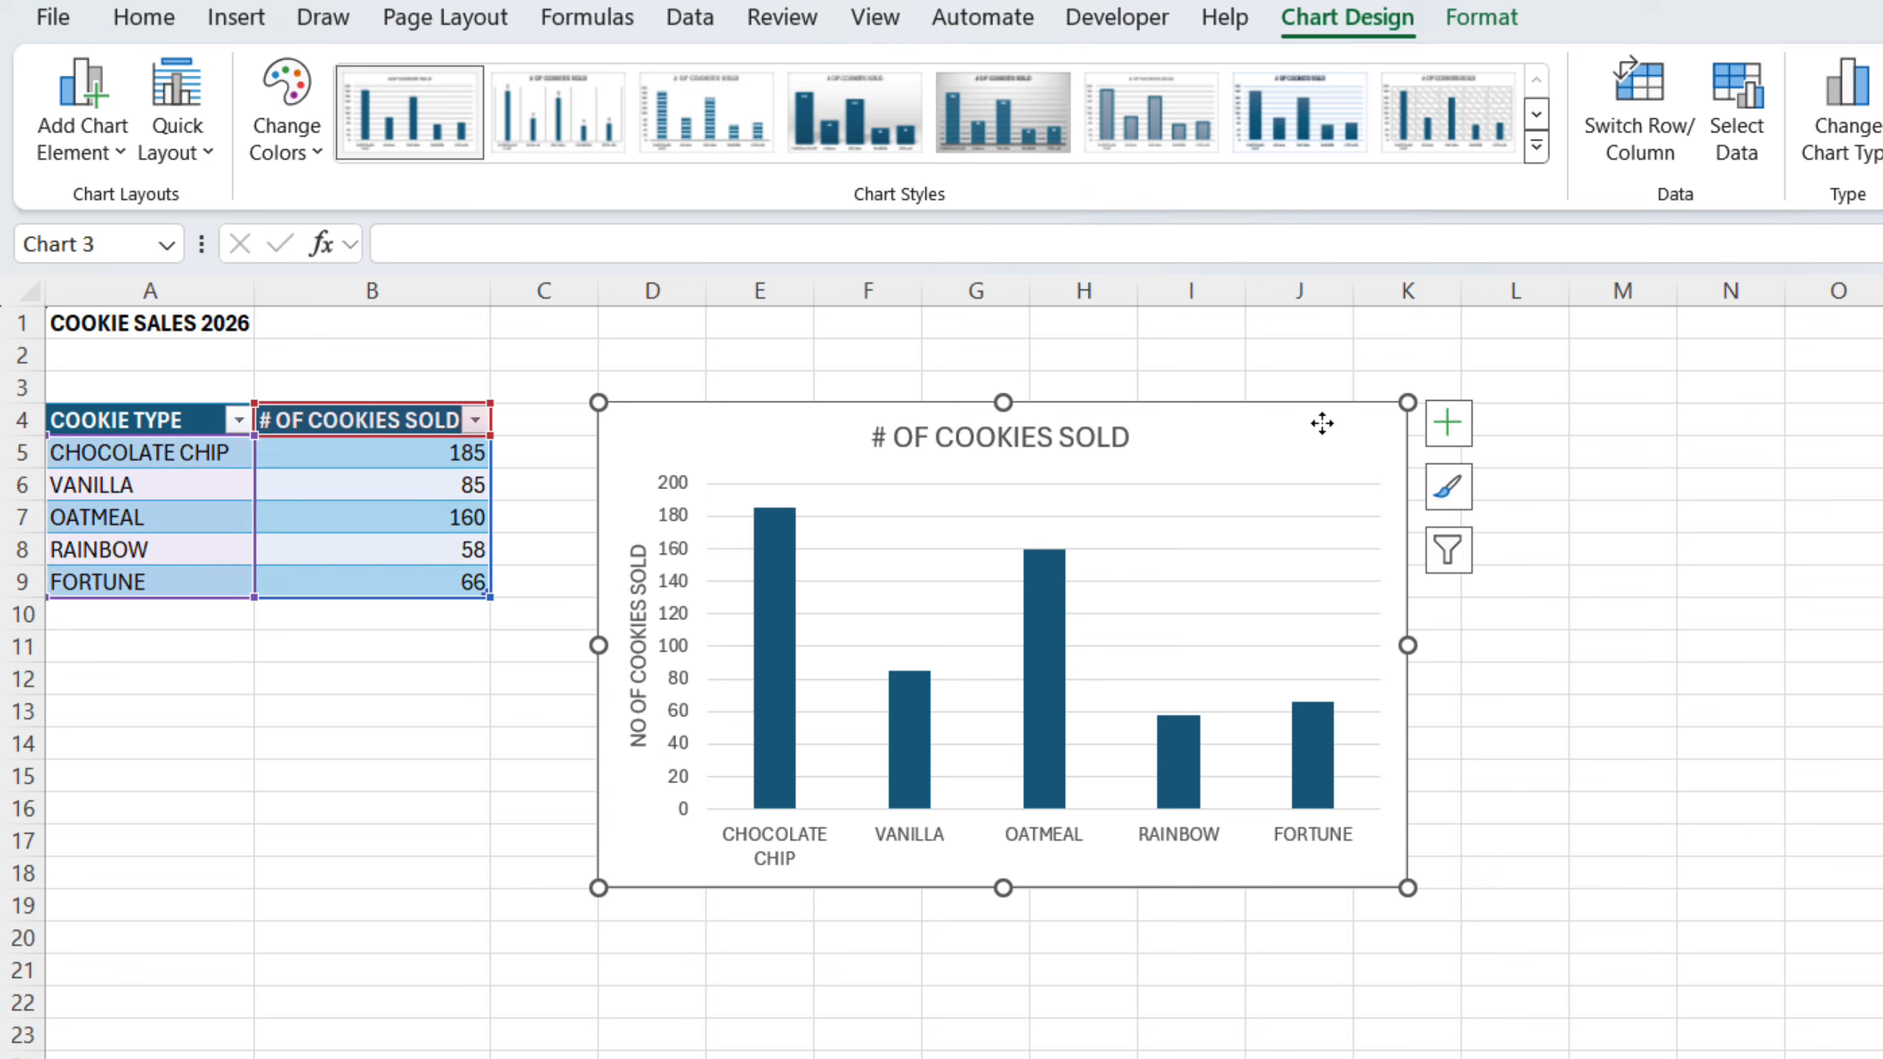
# Examine the chart's axis title options, the available quick layouts and the chart style gallery without applying any
pyautogui.click(1450, 424)
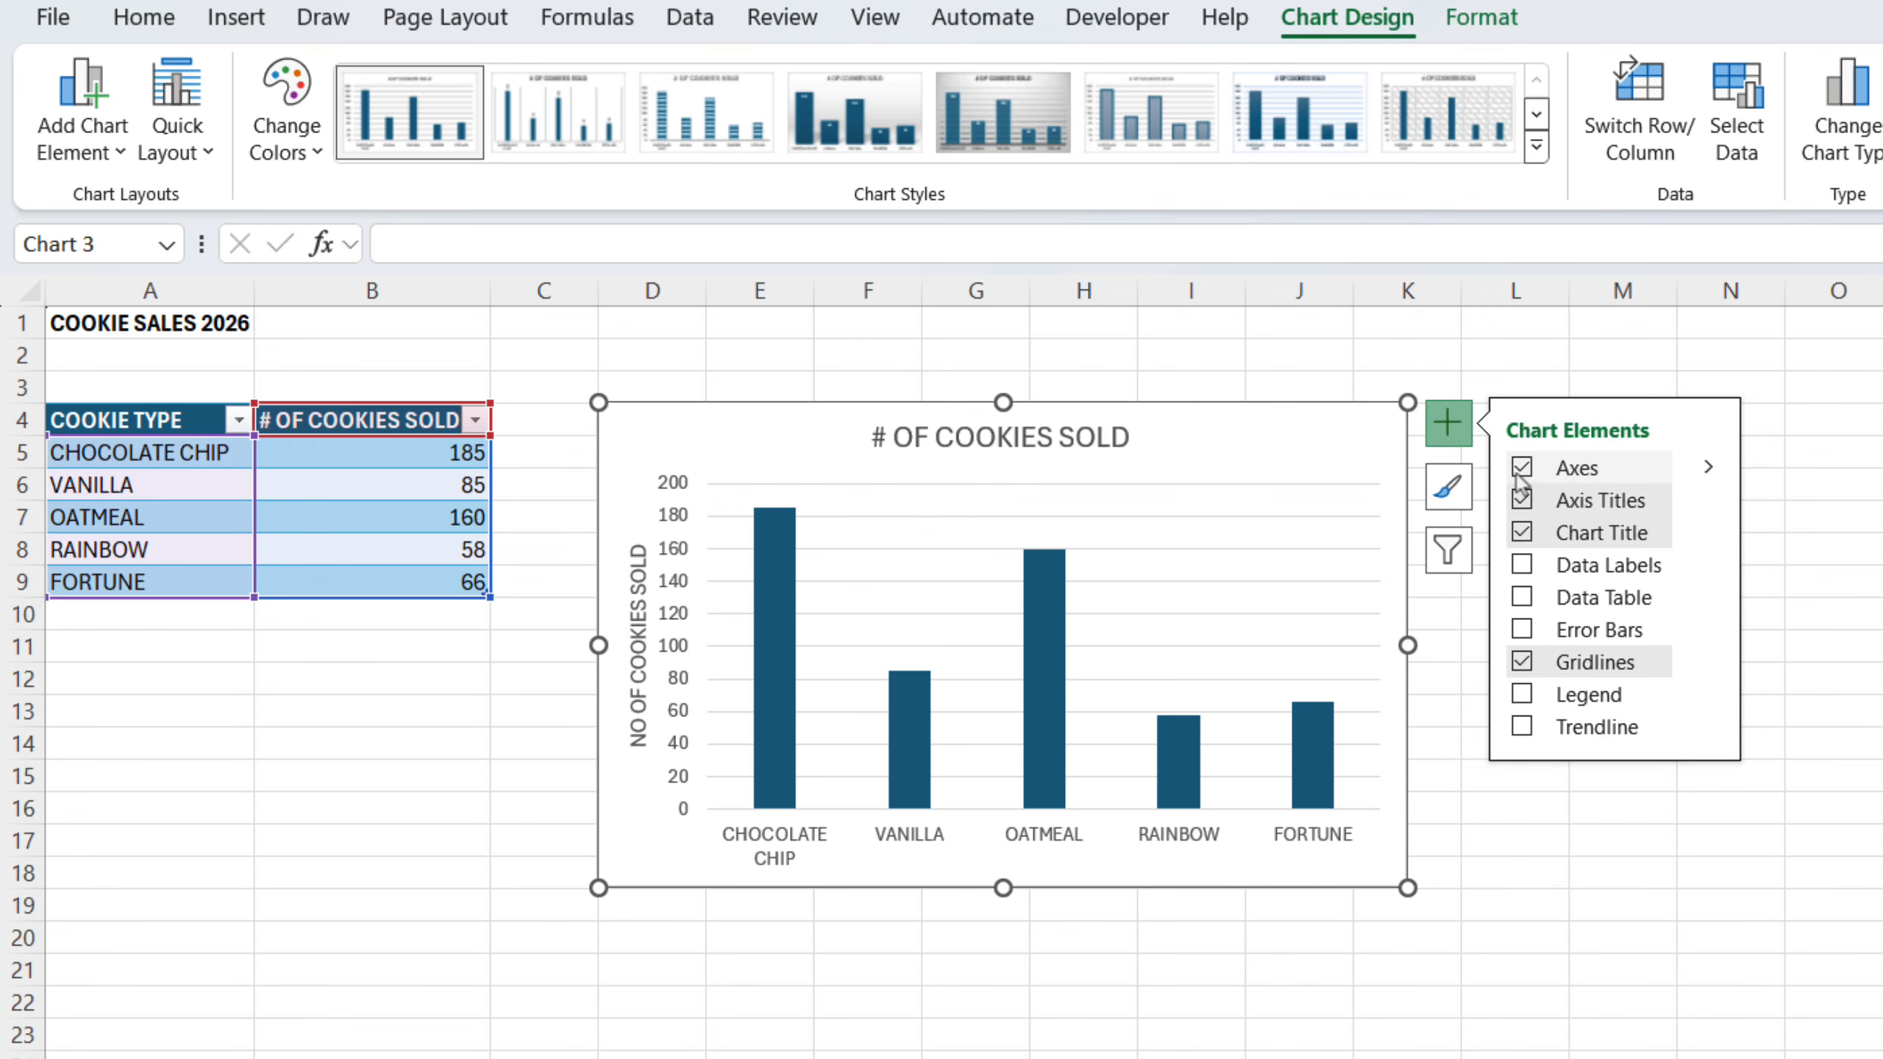
pyautogui.moveTo(1519, 511)
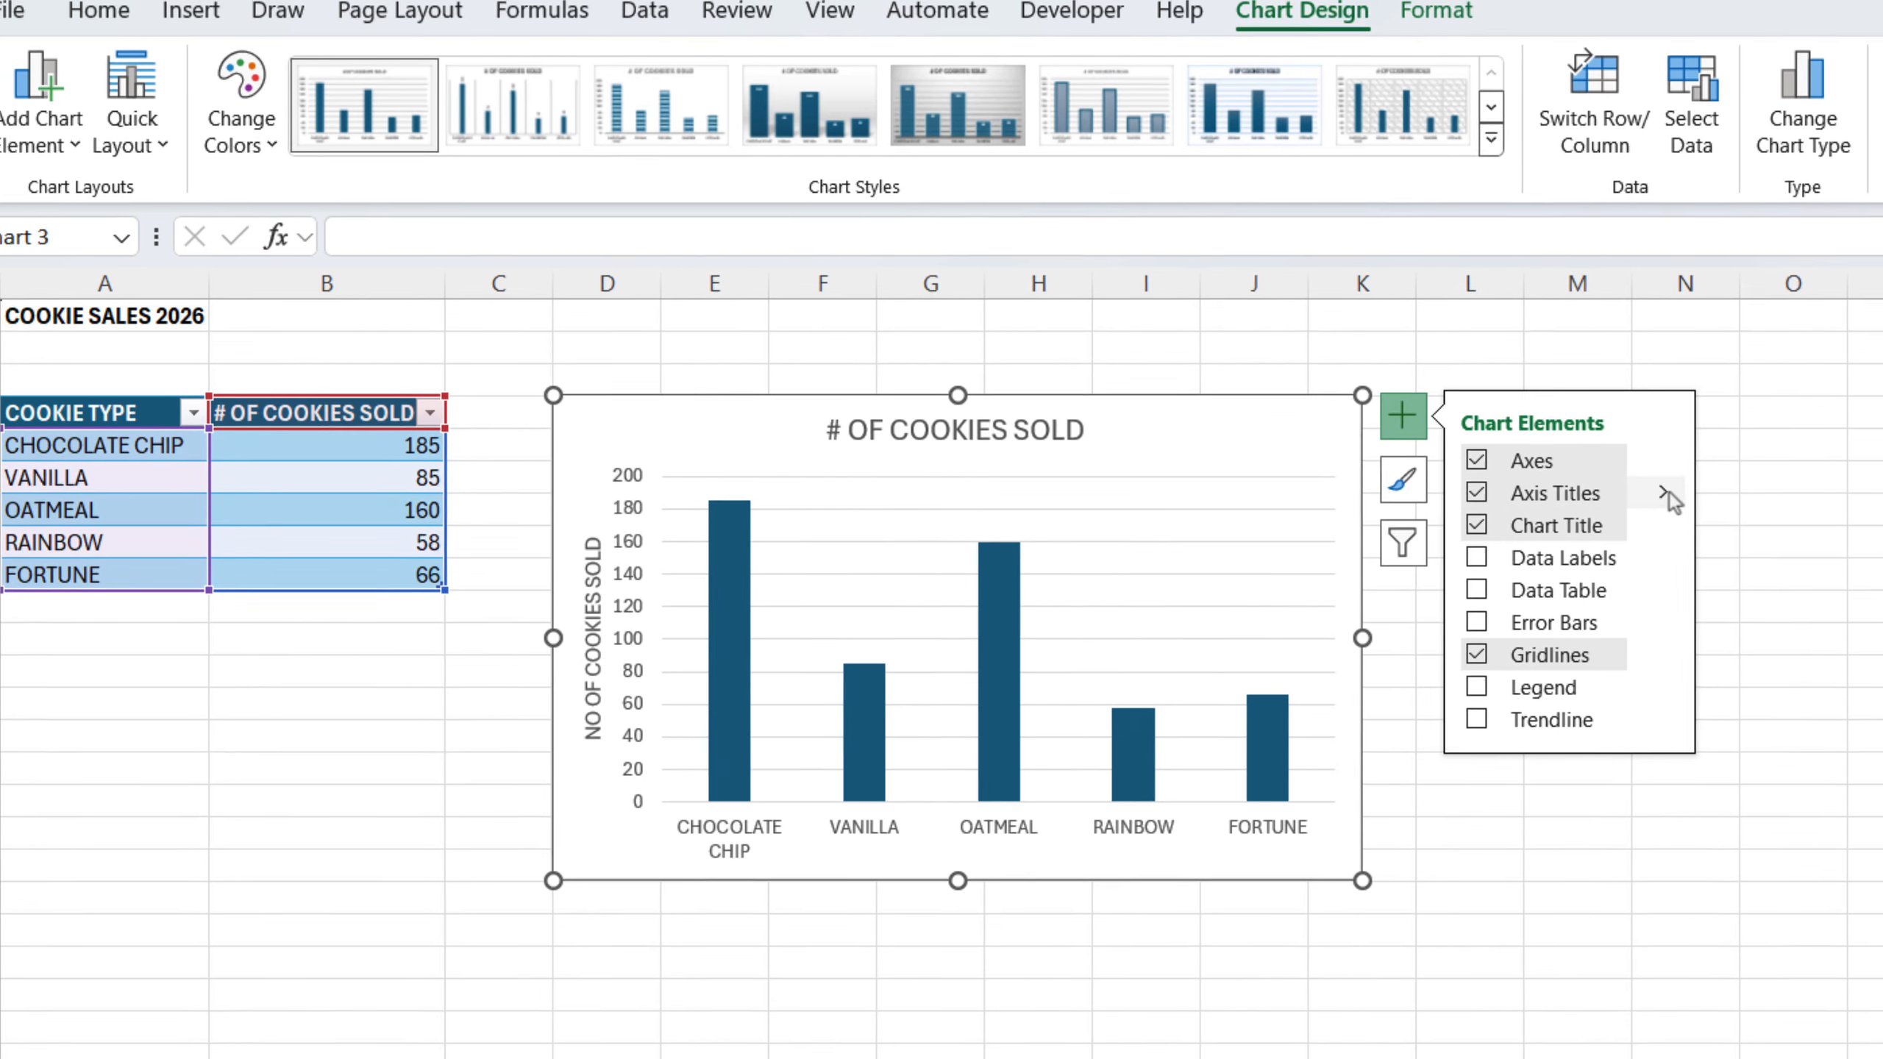
pyautogui.click(1708, 499)
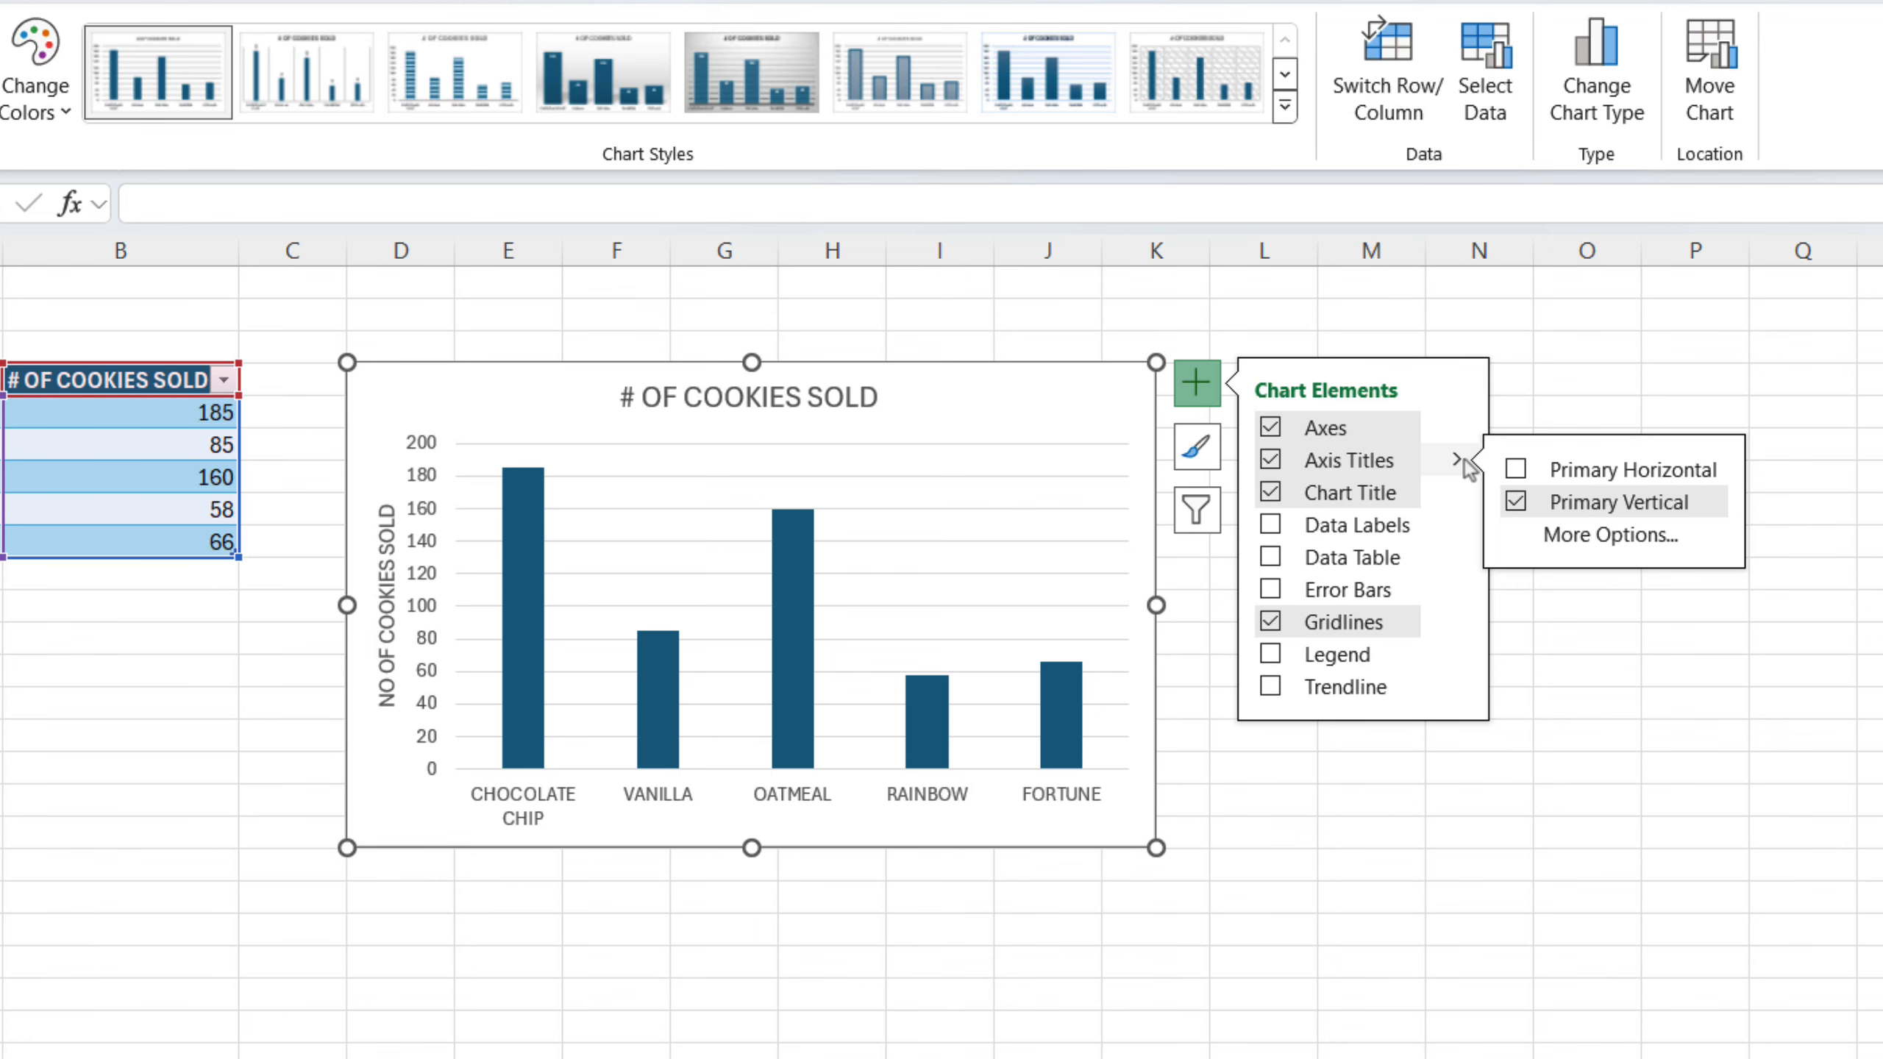
pyautogui.click(1197, 383)
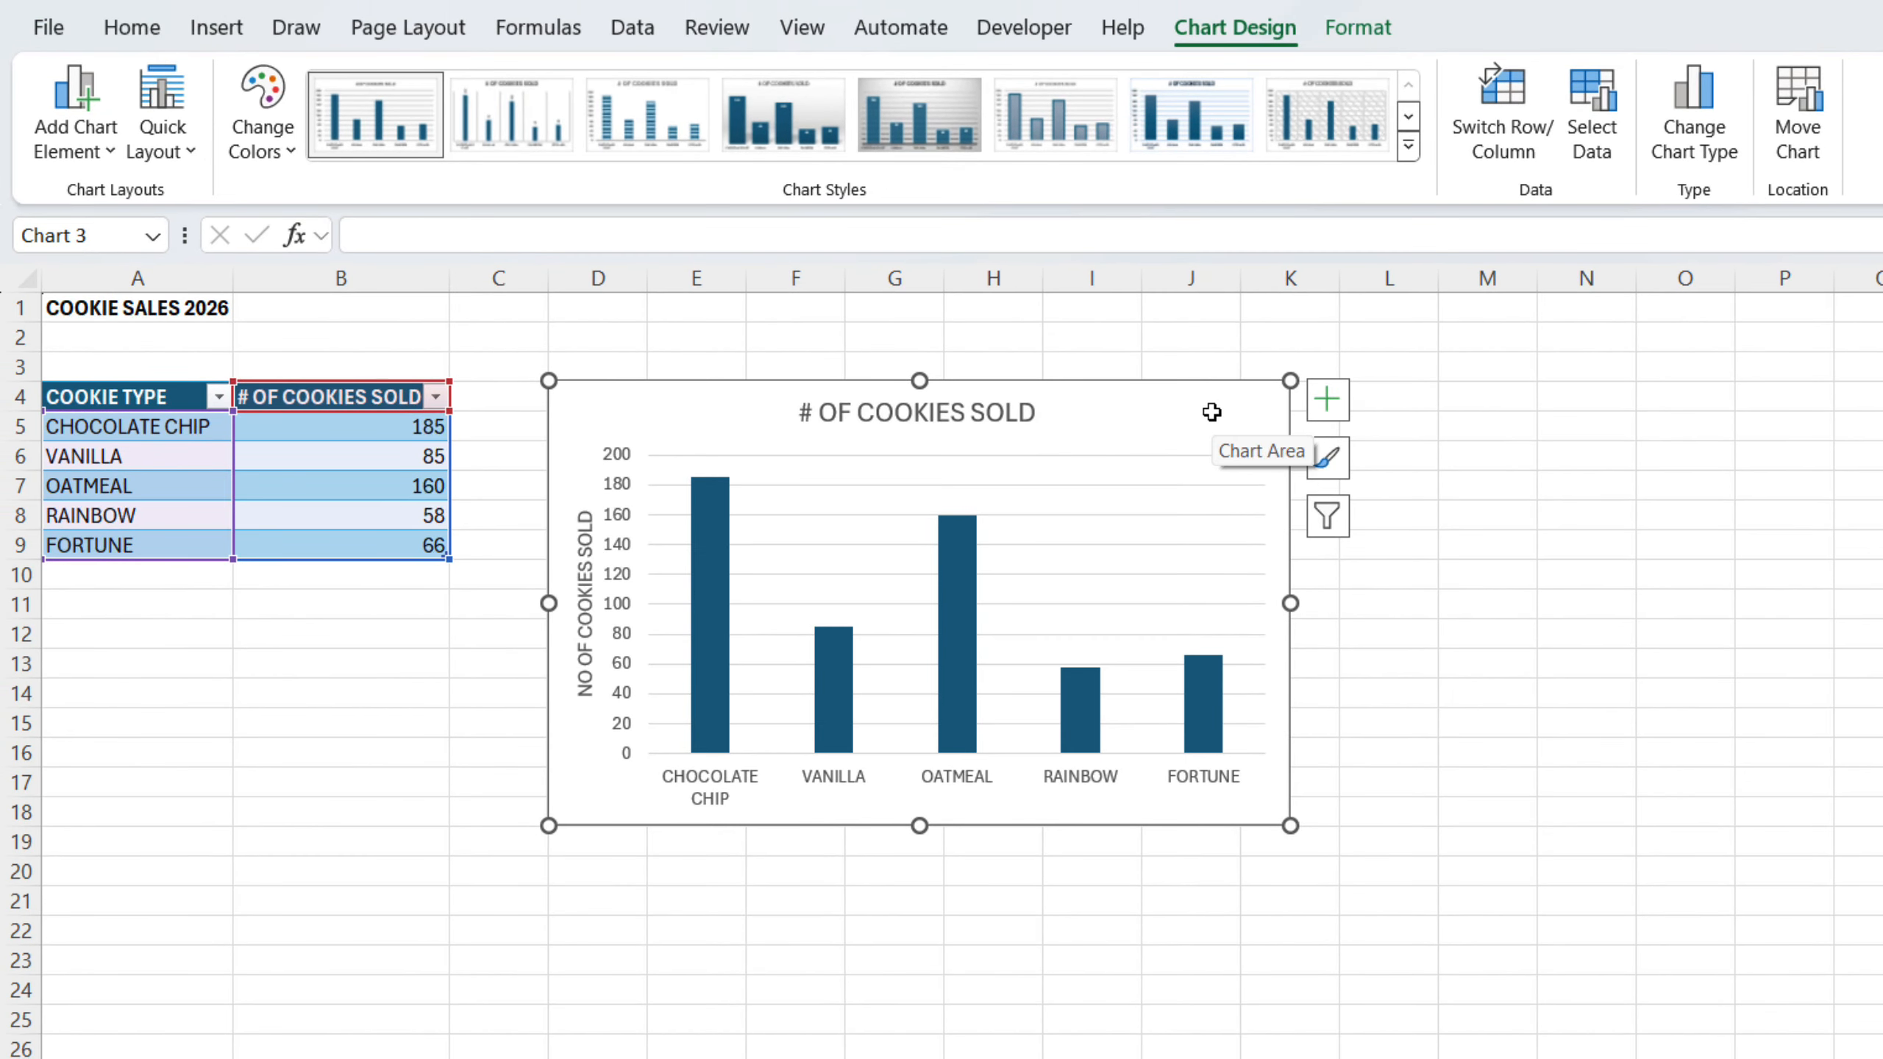
pyautogui.click(193, 135)
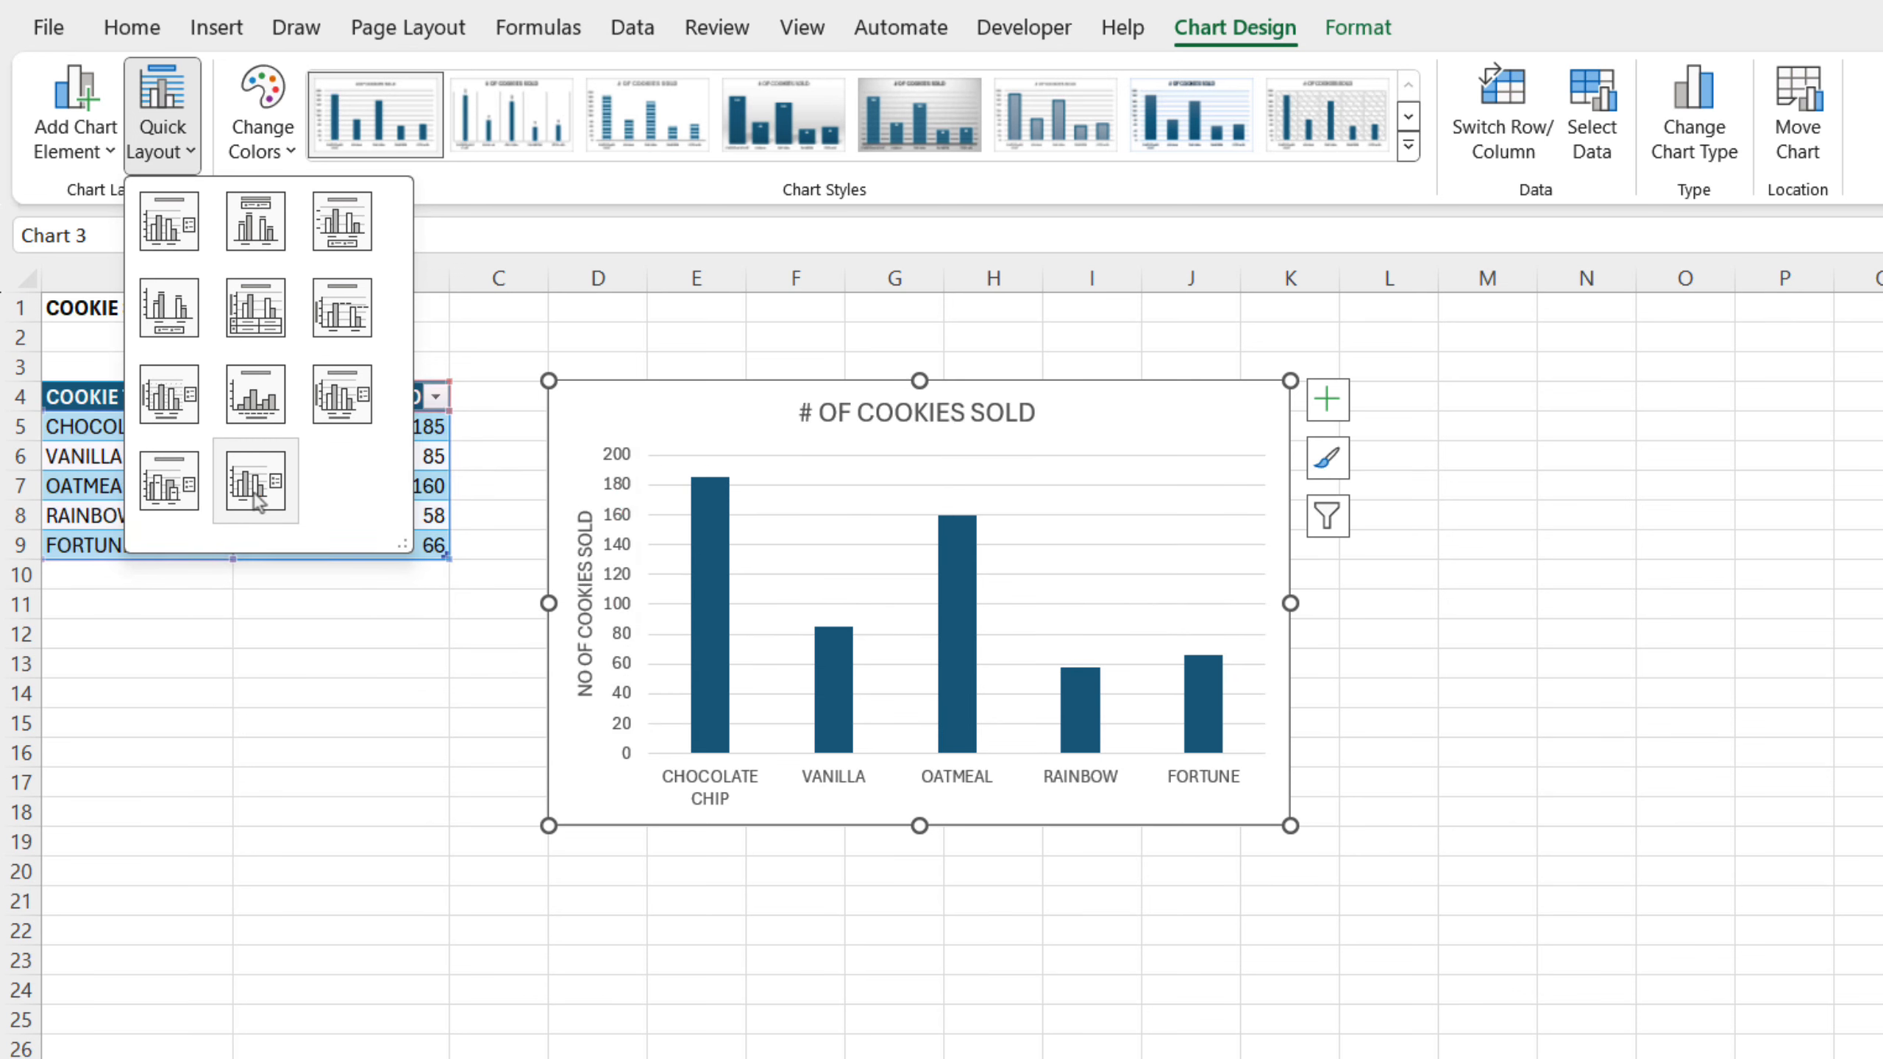
pyautogui.click(154, 157)
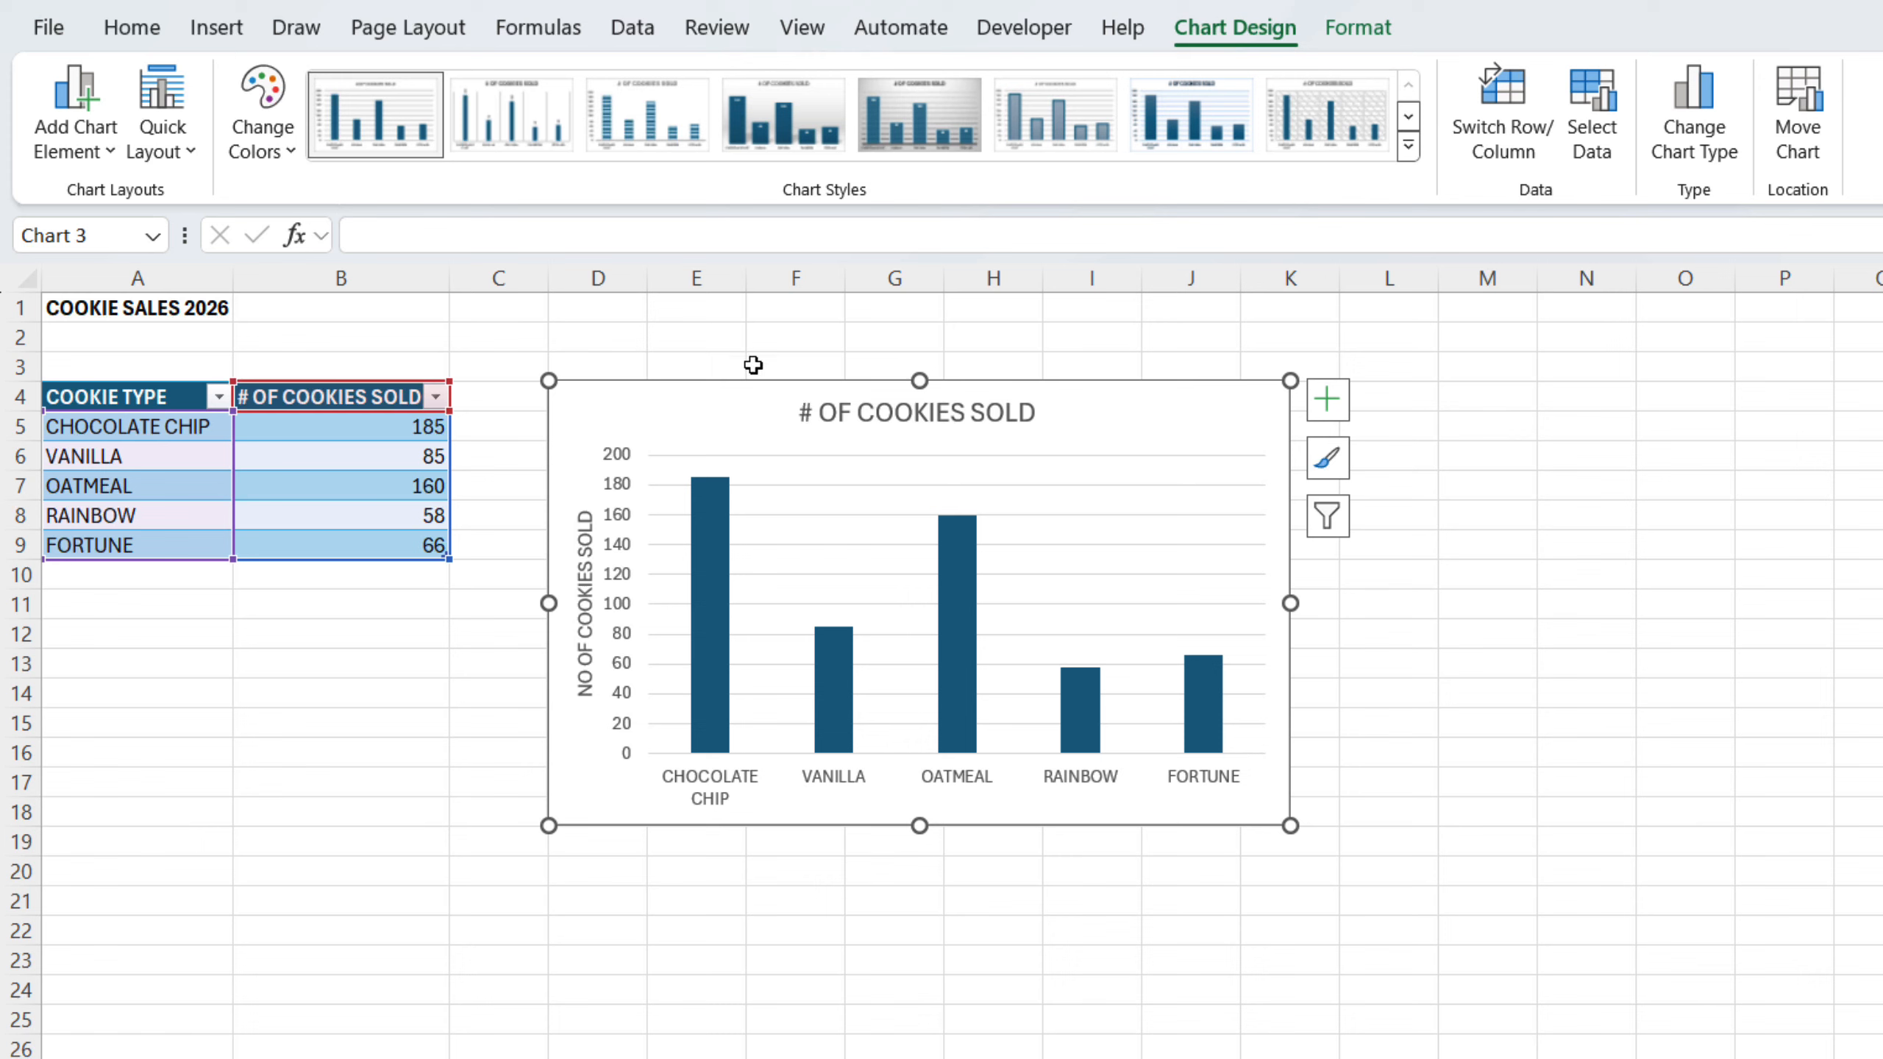
pyautogui.click(1327, 462)
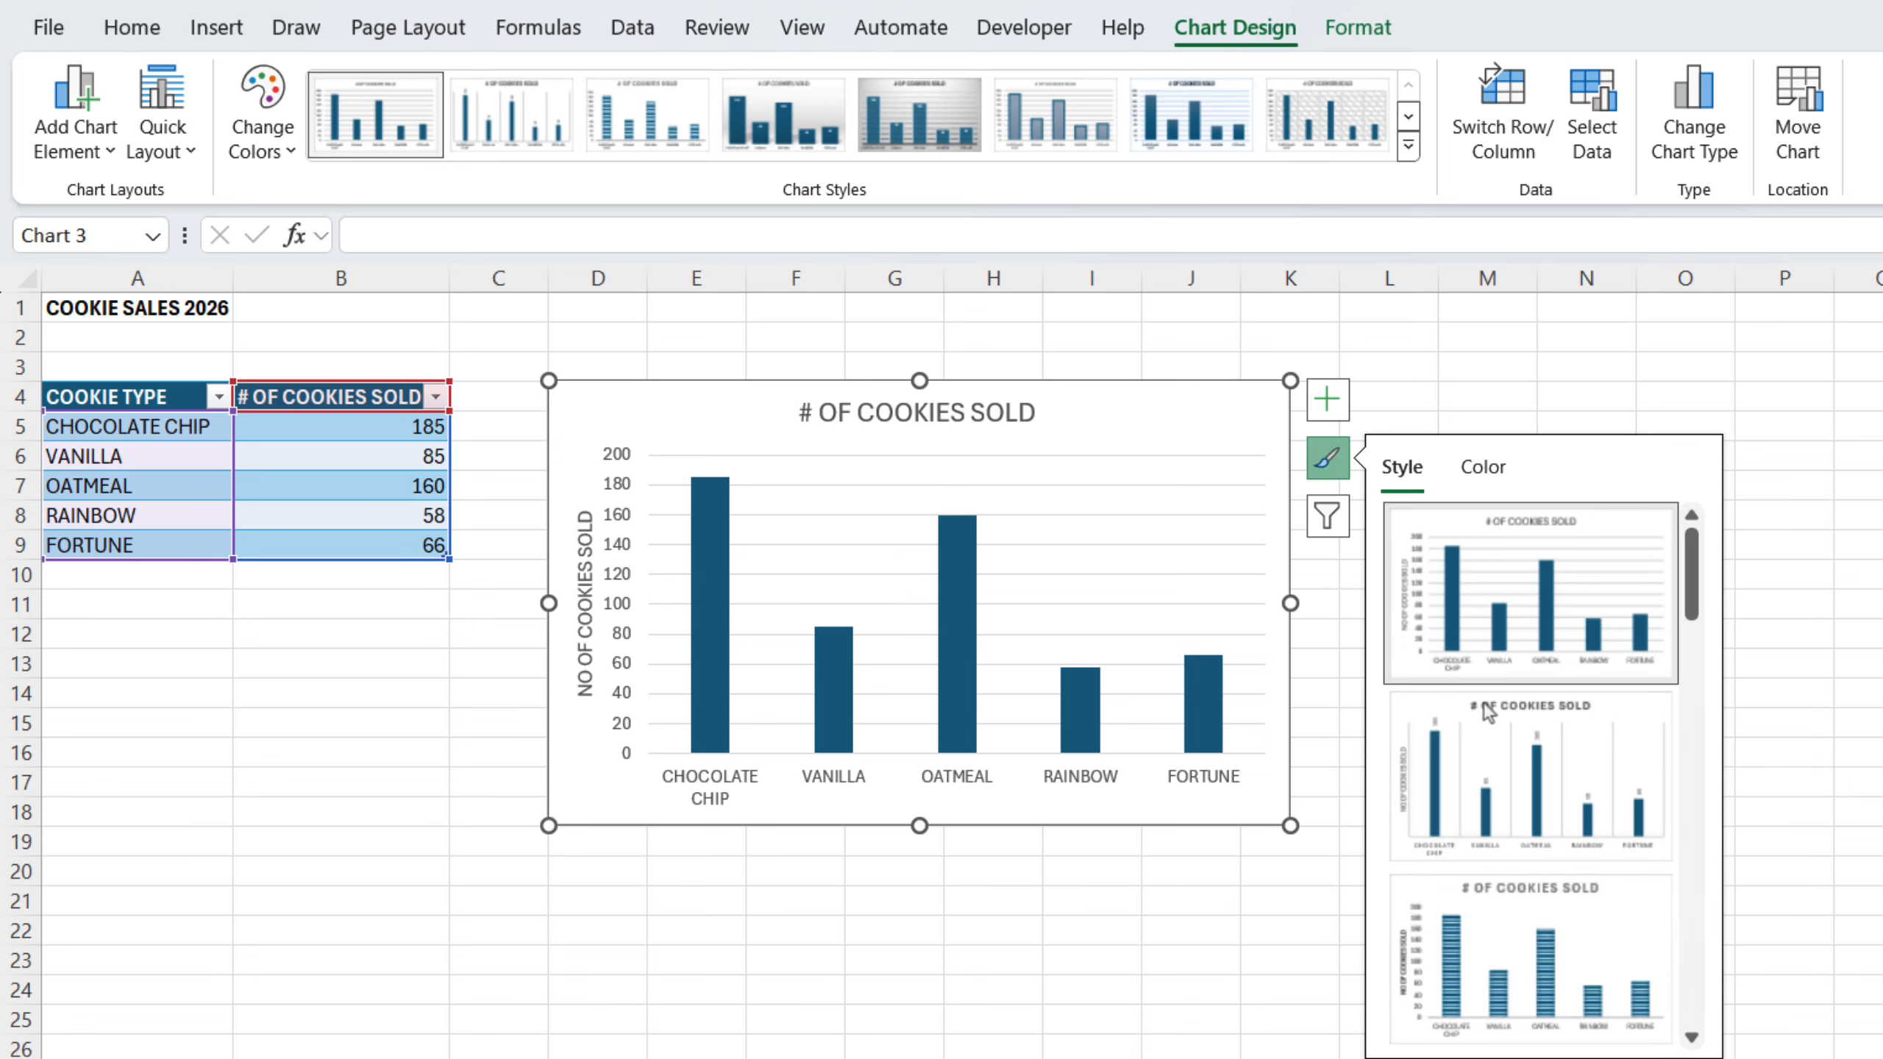
pyautogui.scroll(-3, 1500, 769)
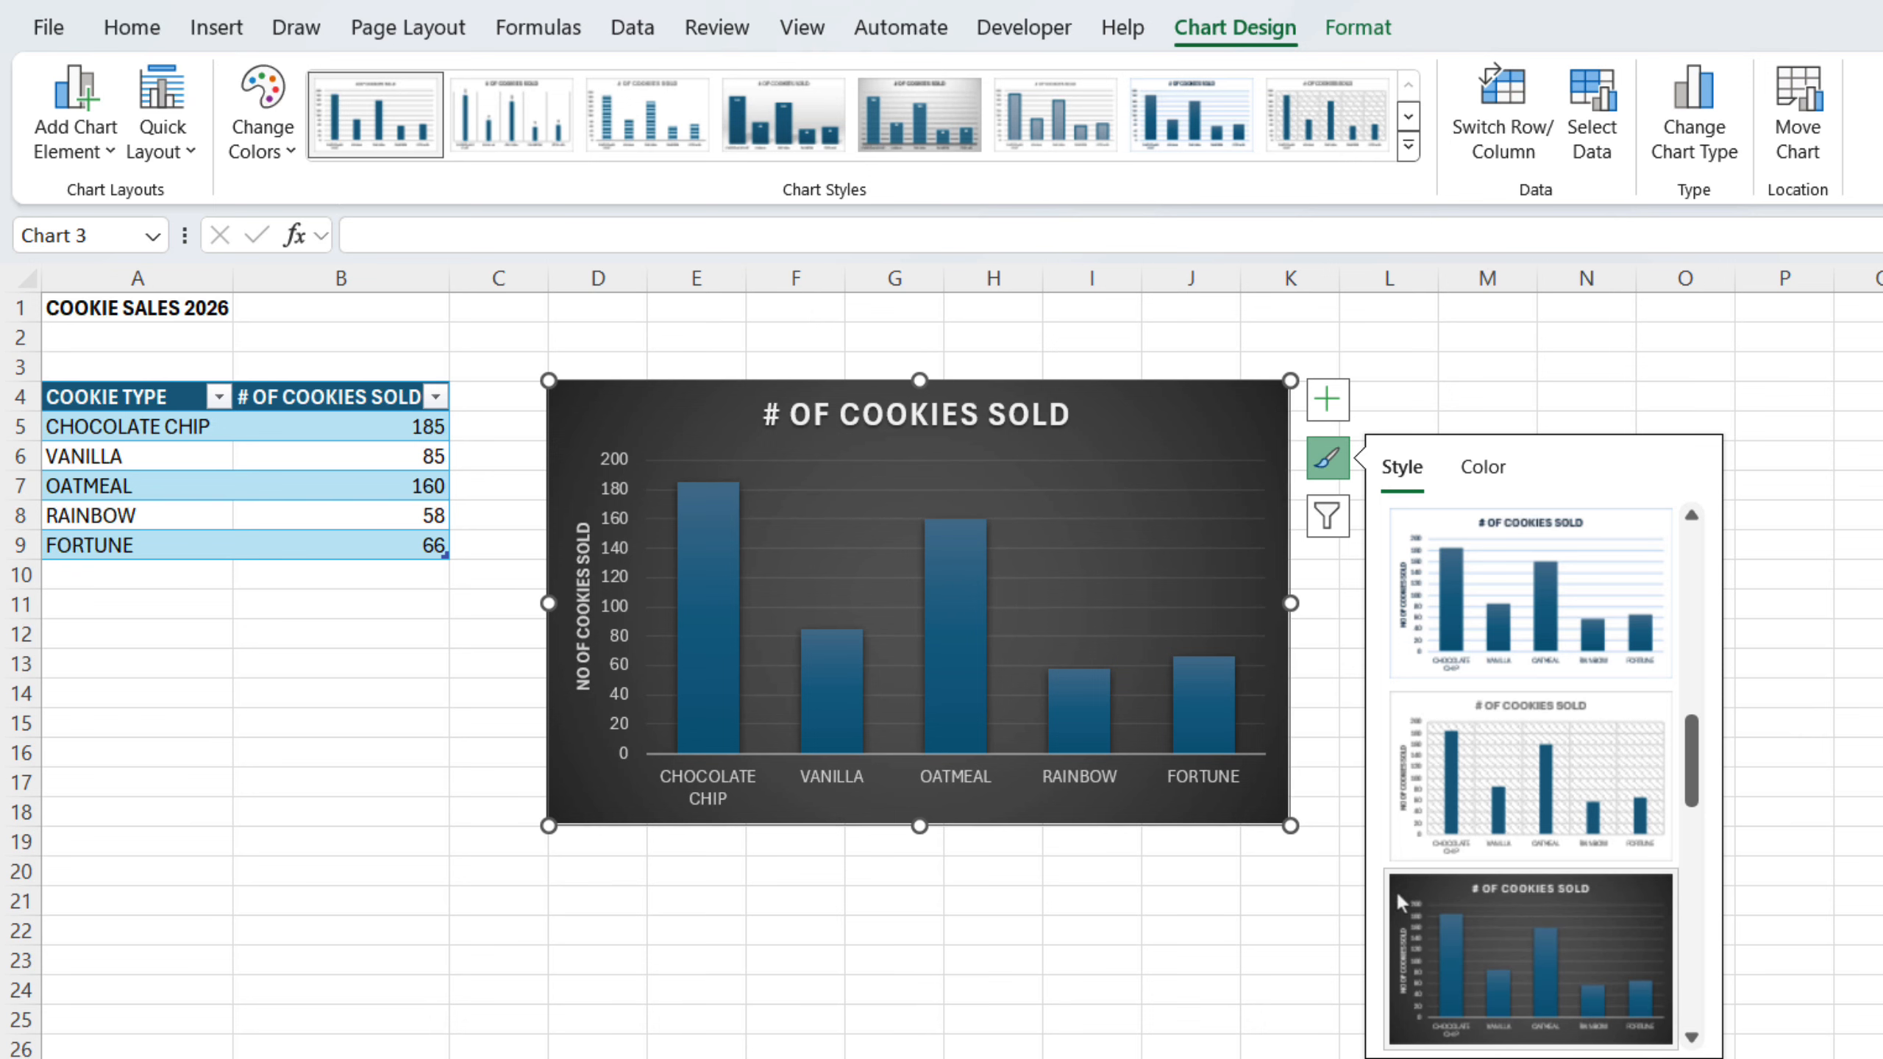
pyautogui.click(1200, 862)
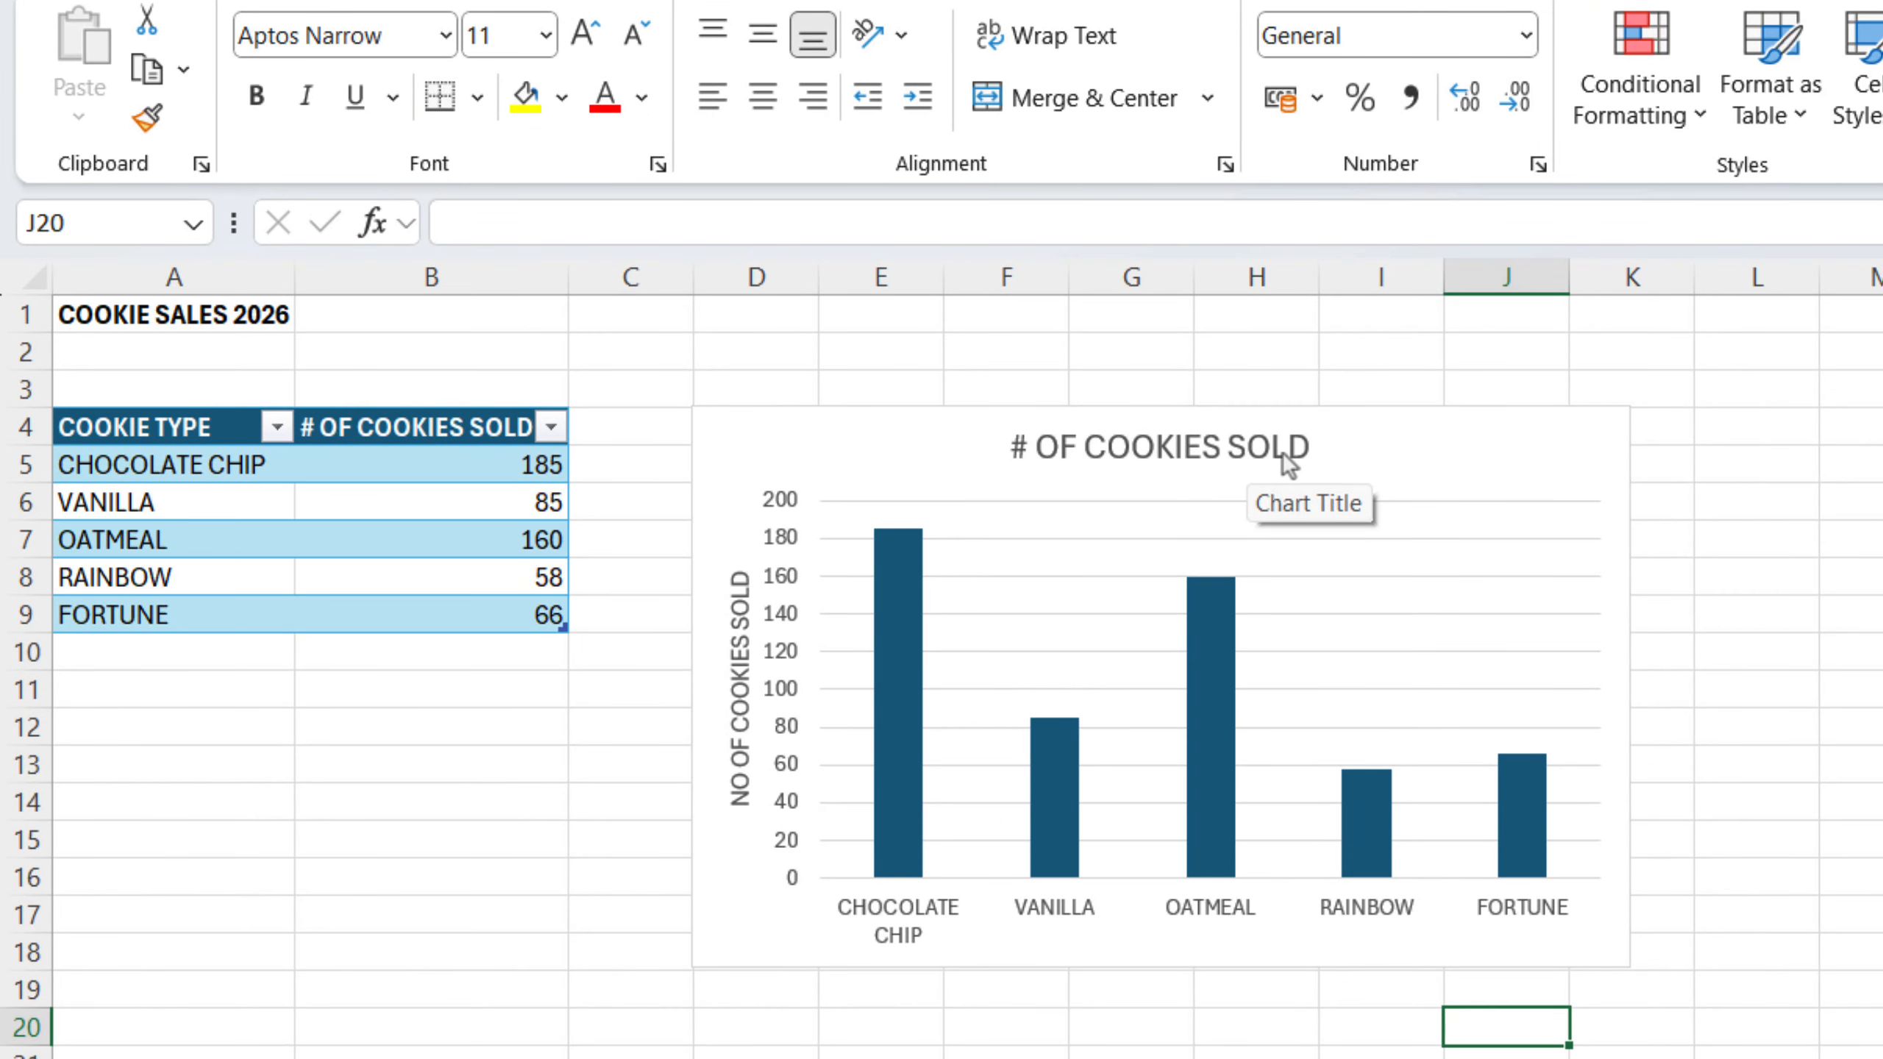
# Link the chart title to the heading in cell A1 with the formula ='BASIC CHARTS'!$A$1
pyautogui.click(1288, 463)
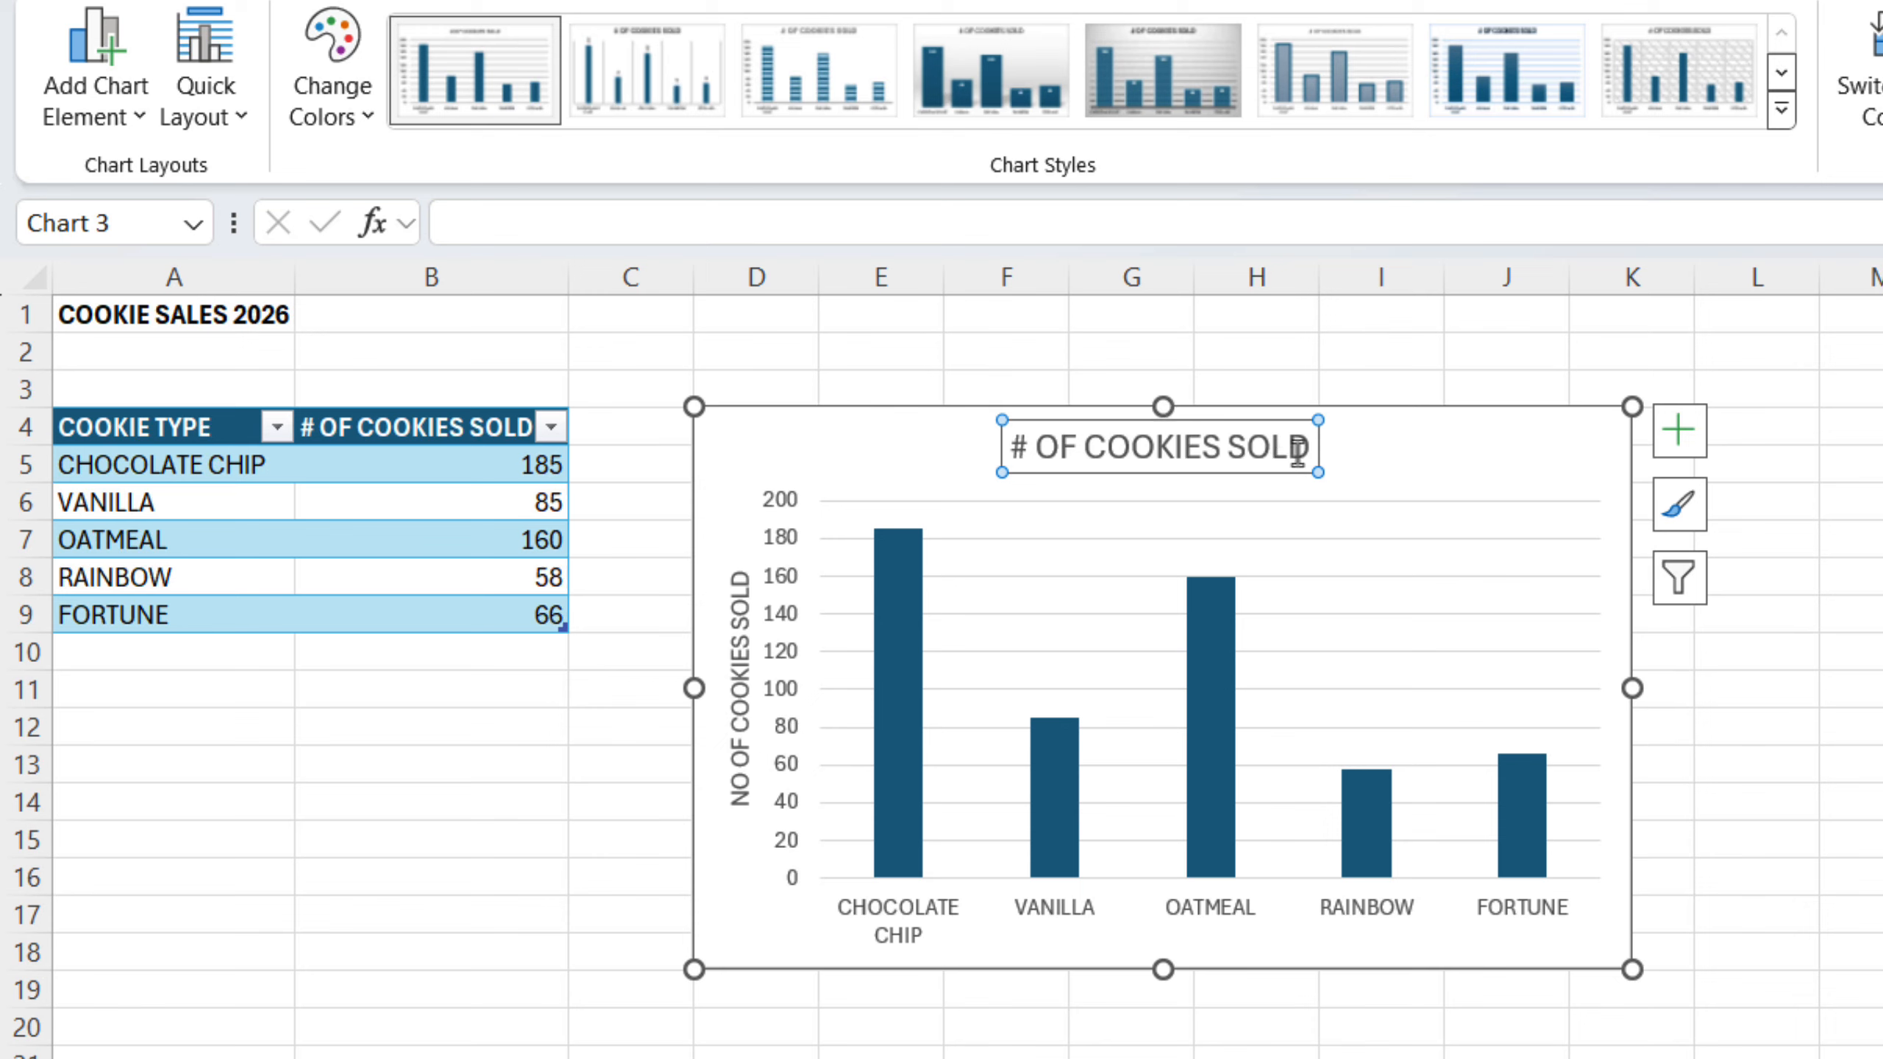
pyautogui.click(1298, 450)
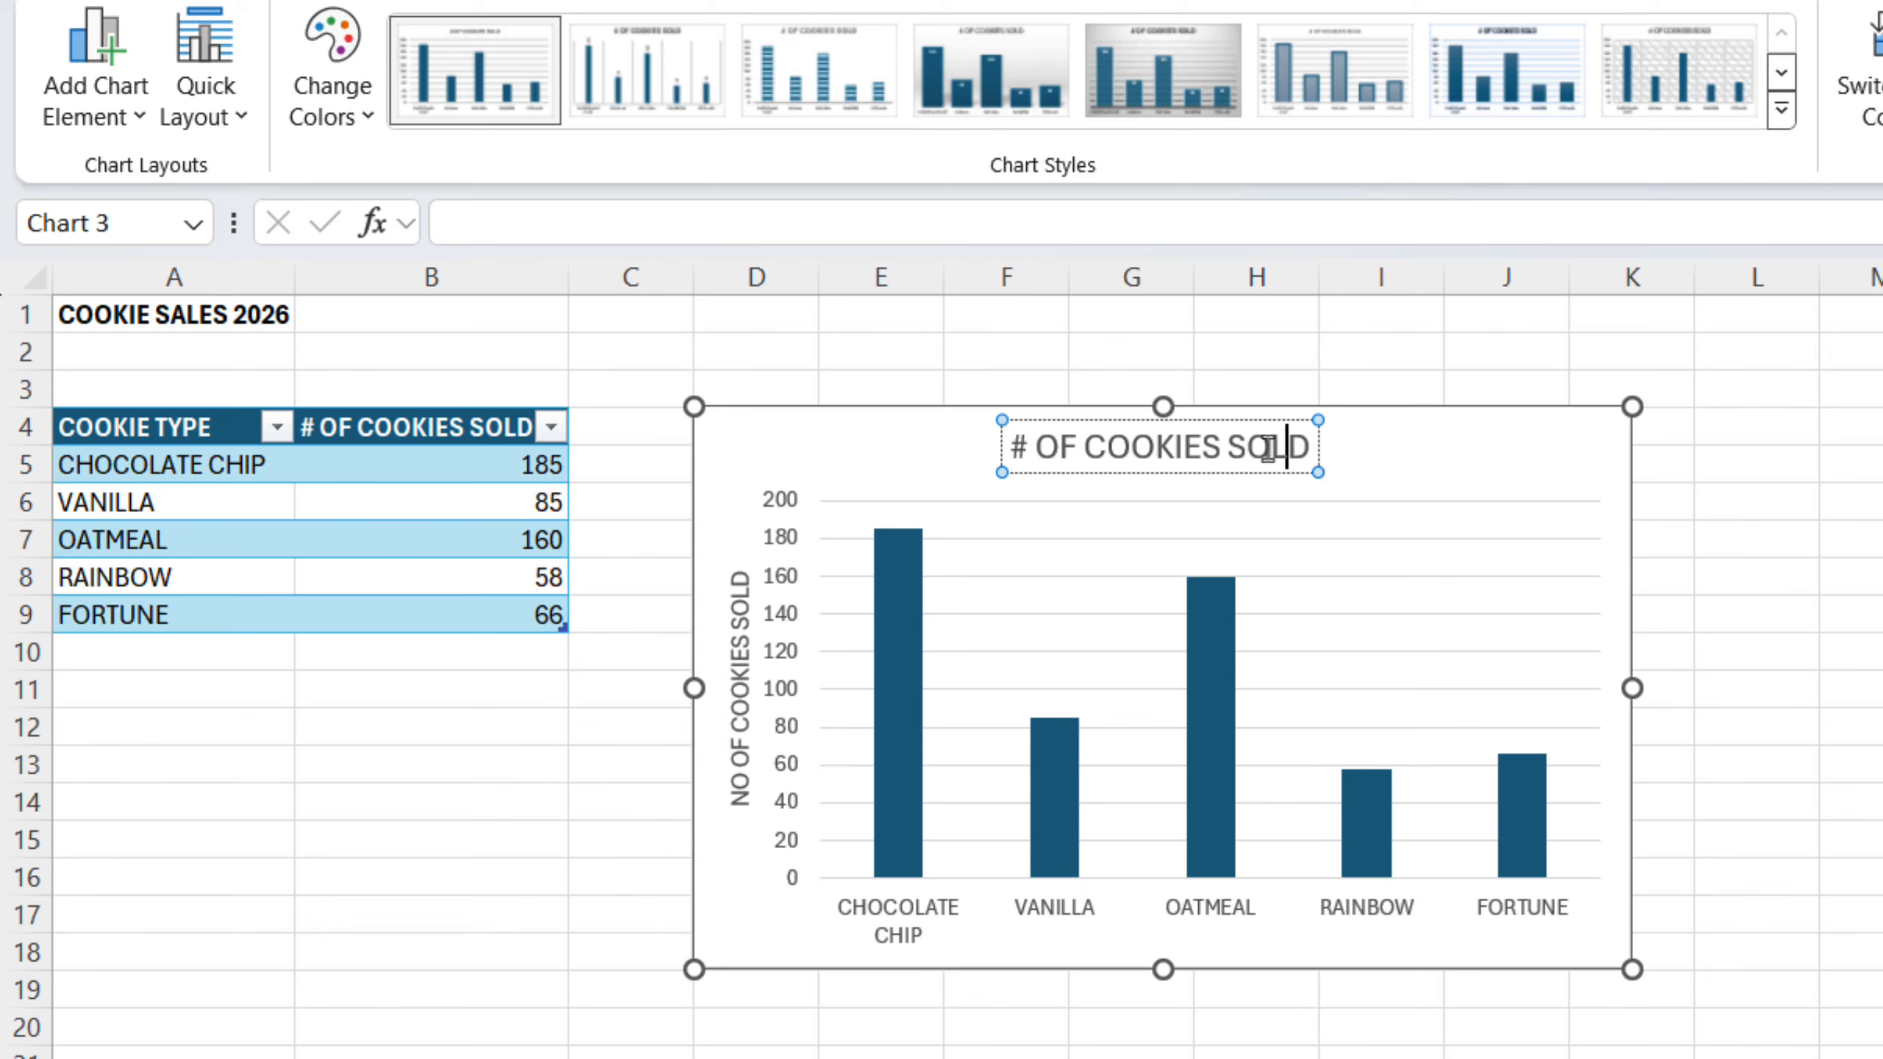
pyautogui.press('End')
pyautogui.click(664, 238)
pyautogui.write('=')
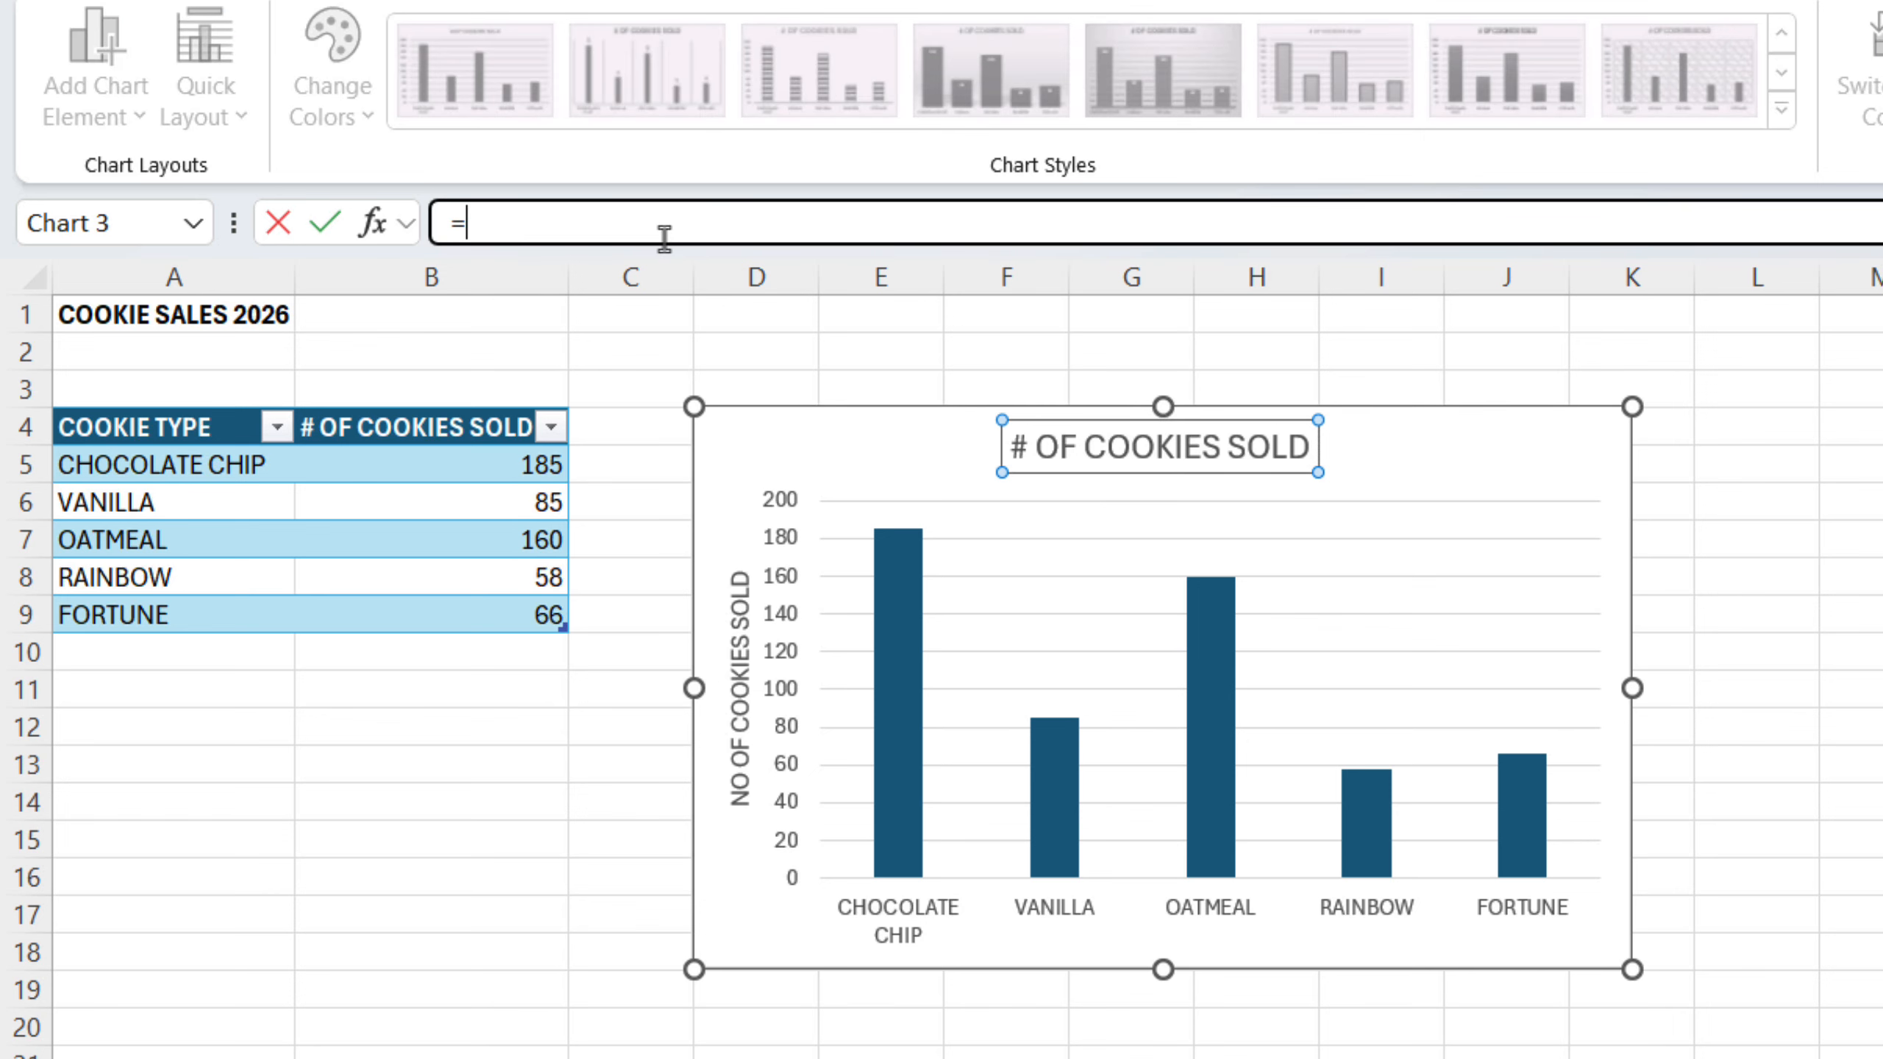
pyautogui.click(242, 314)
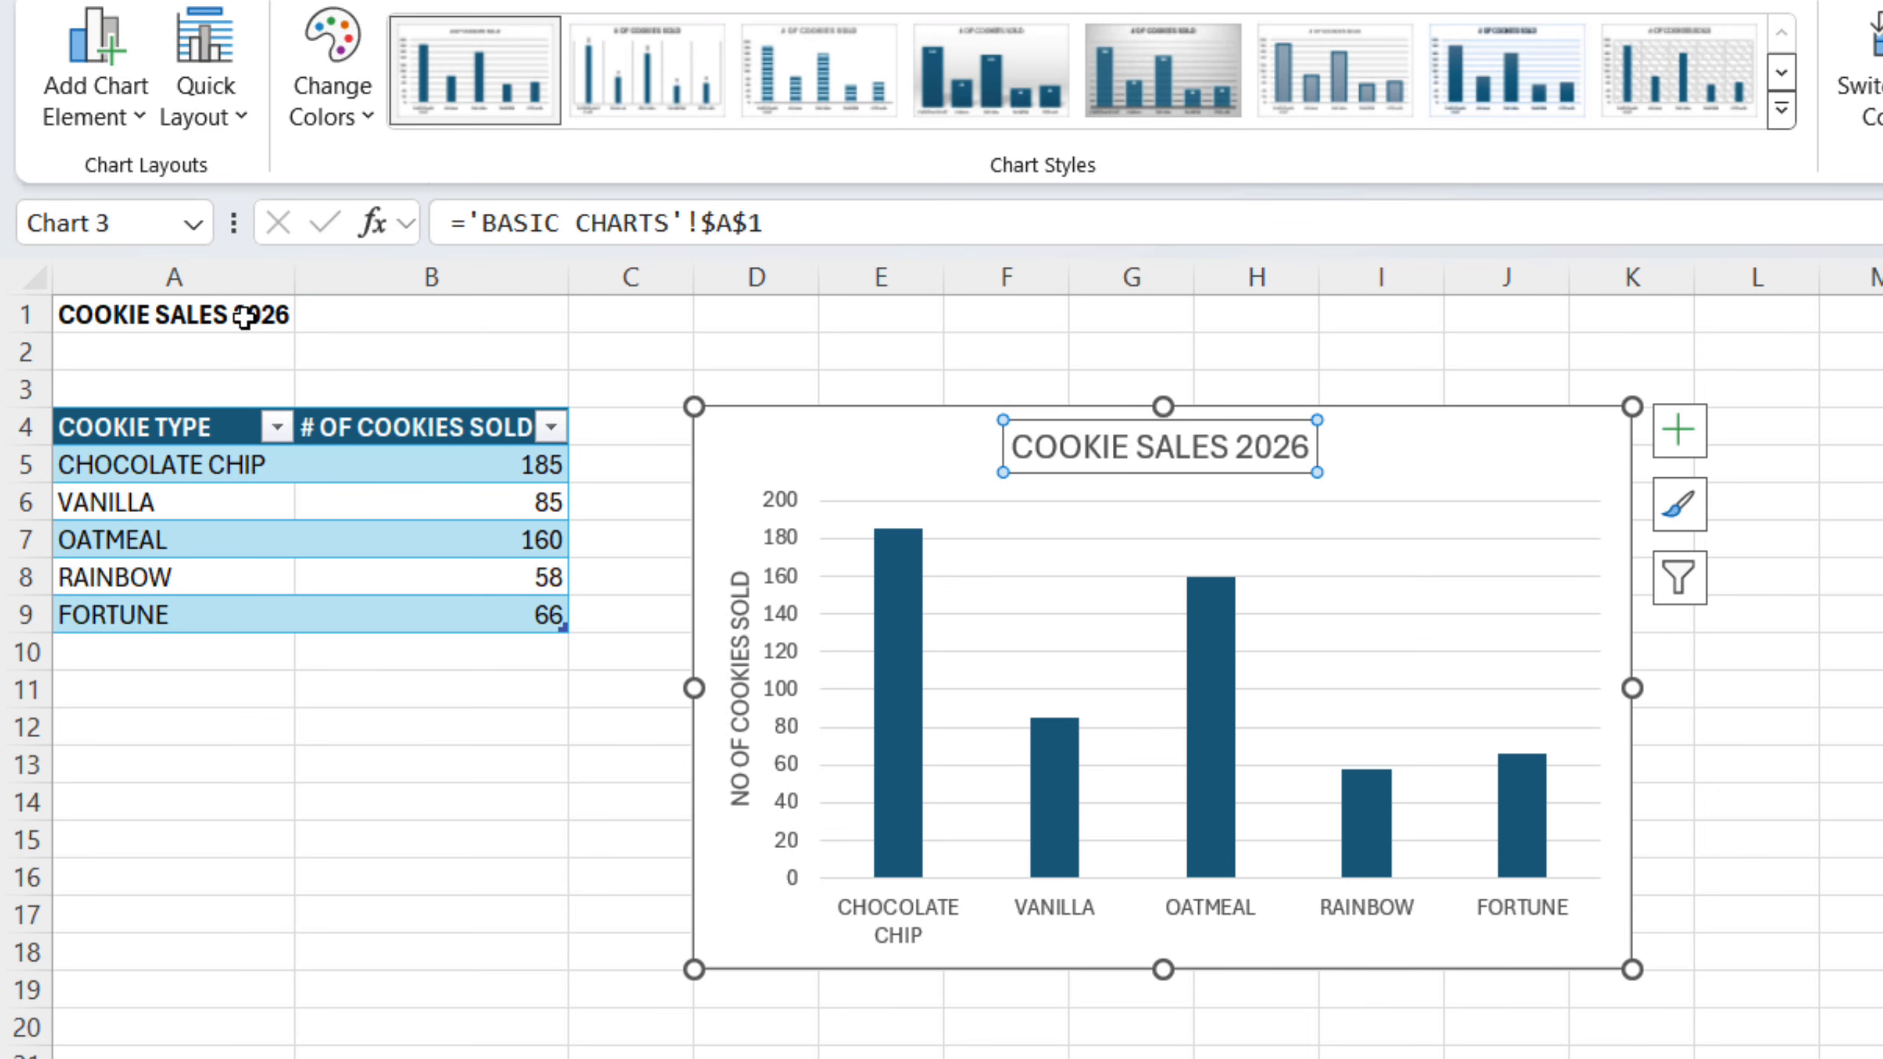
# Change the heading in cell A1 to COOKIE SALES 2025
pyautogui.doubleClick(245, 317)
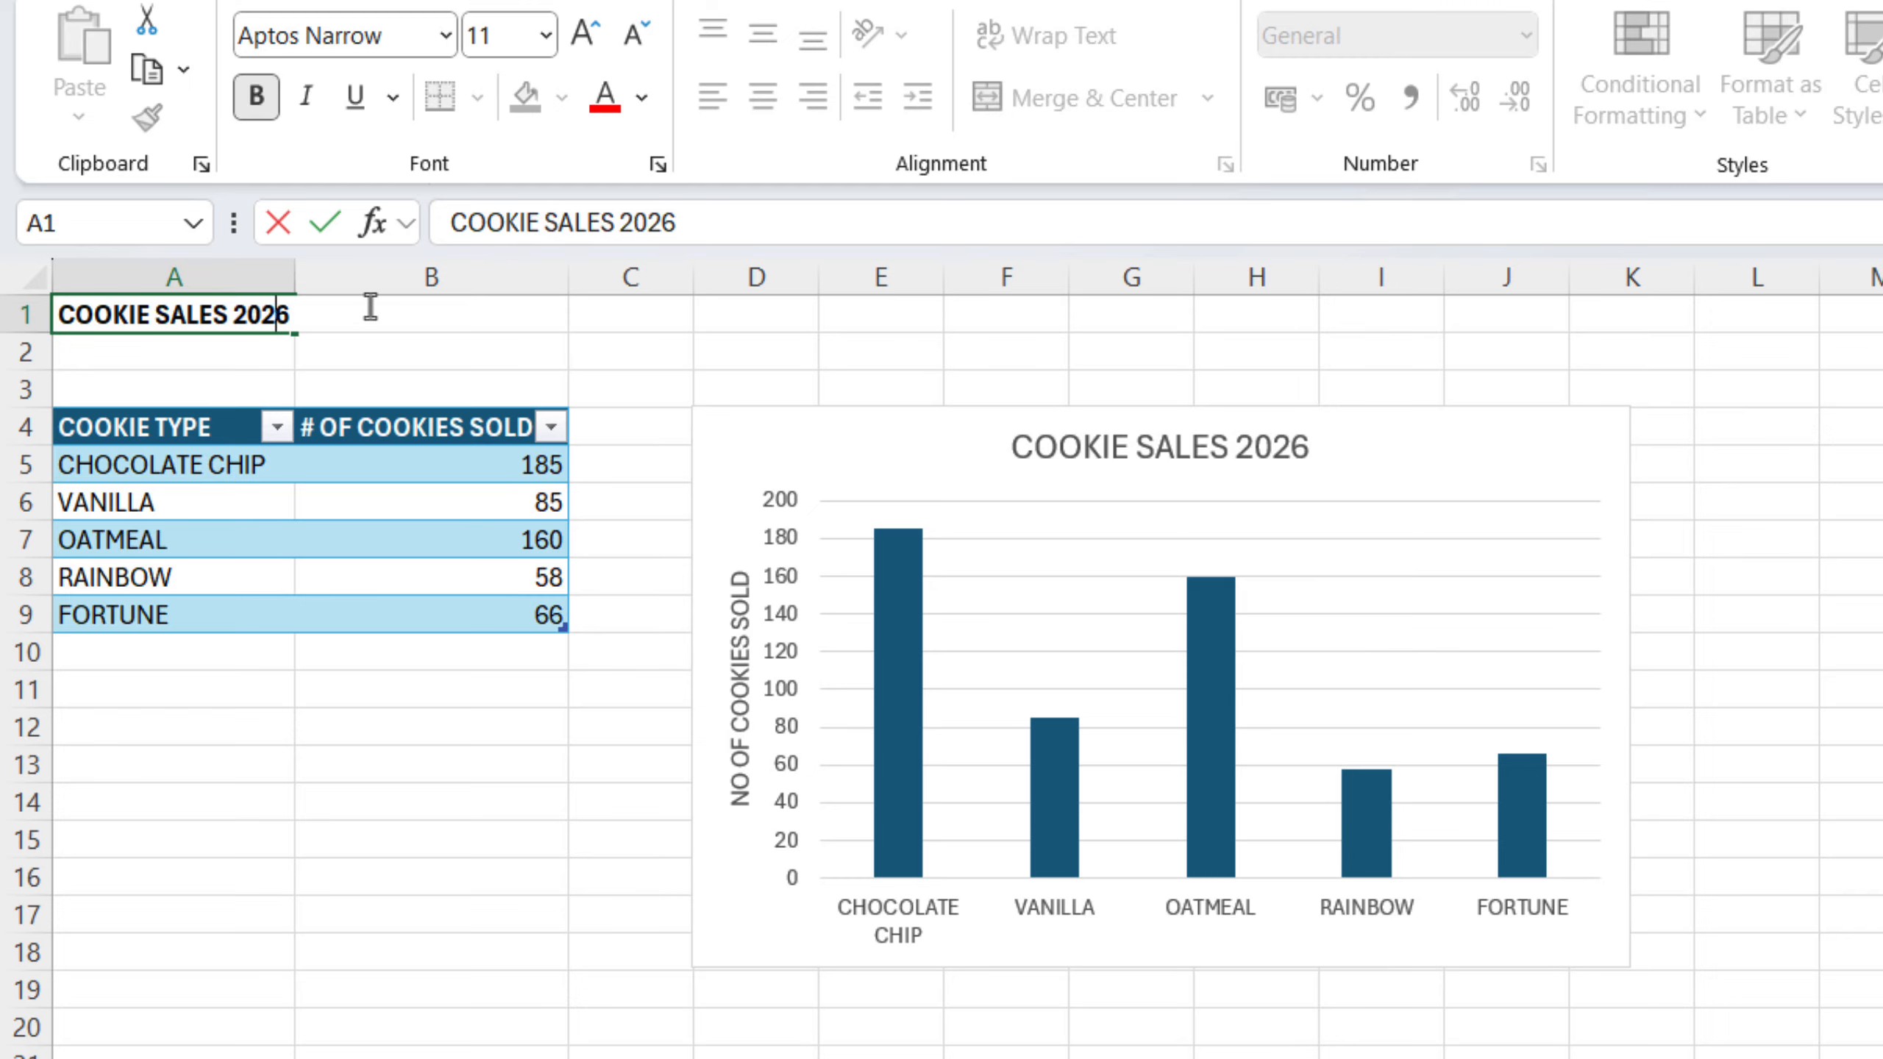
pyautogui.press('Right')
pyautogui.press('BackSpace')
pyautogui.write('5')
pyautogui.press('Return')
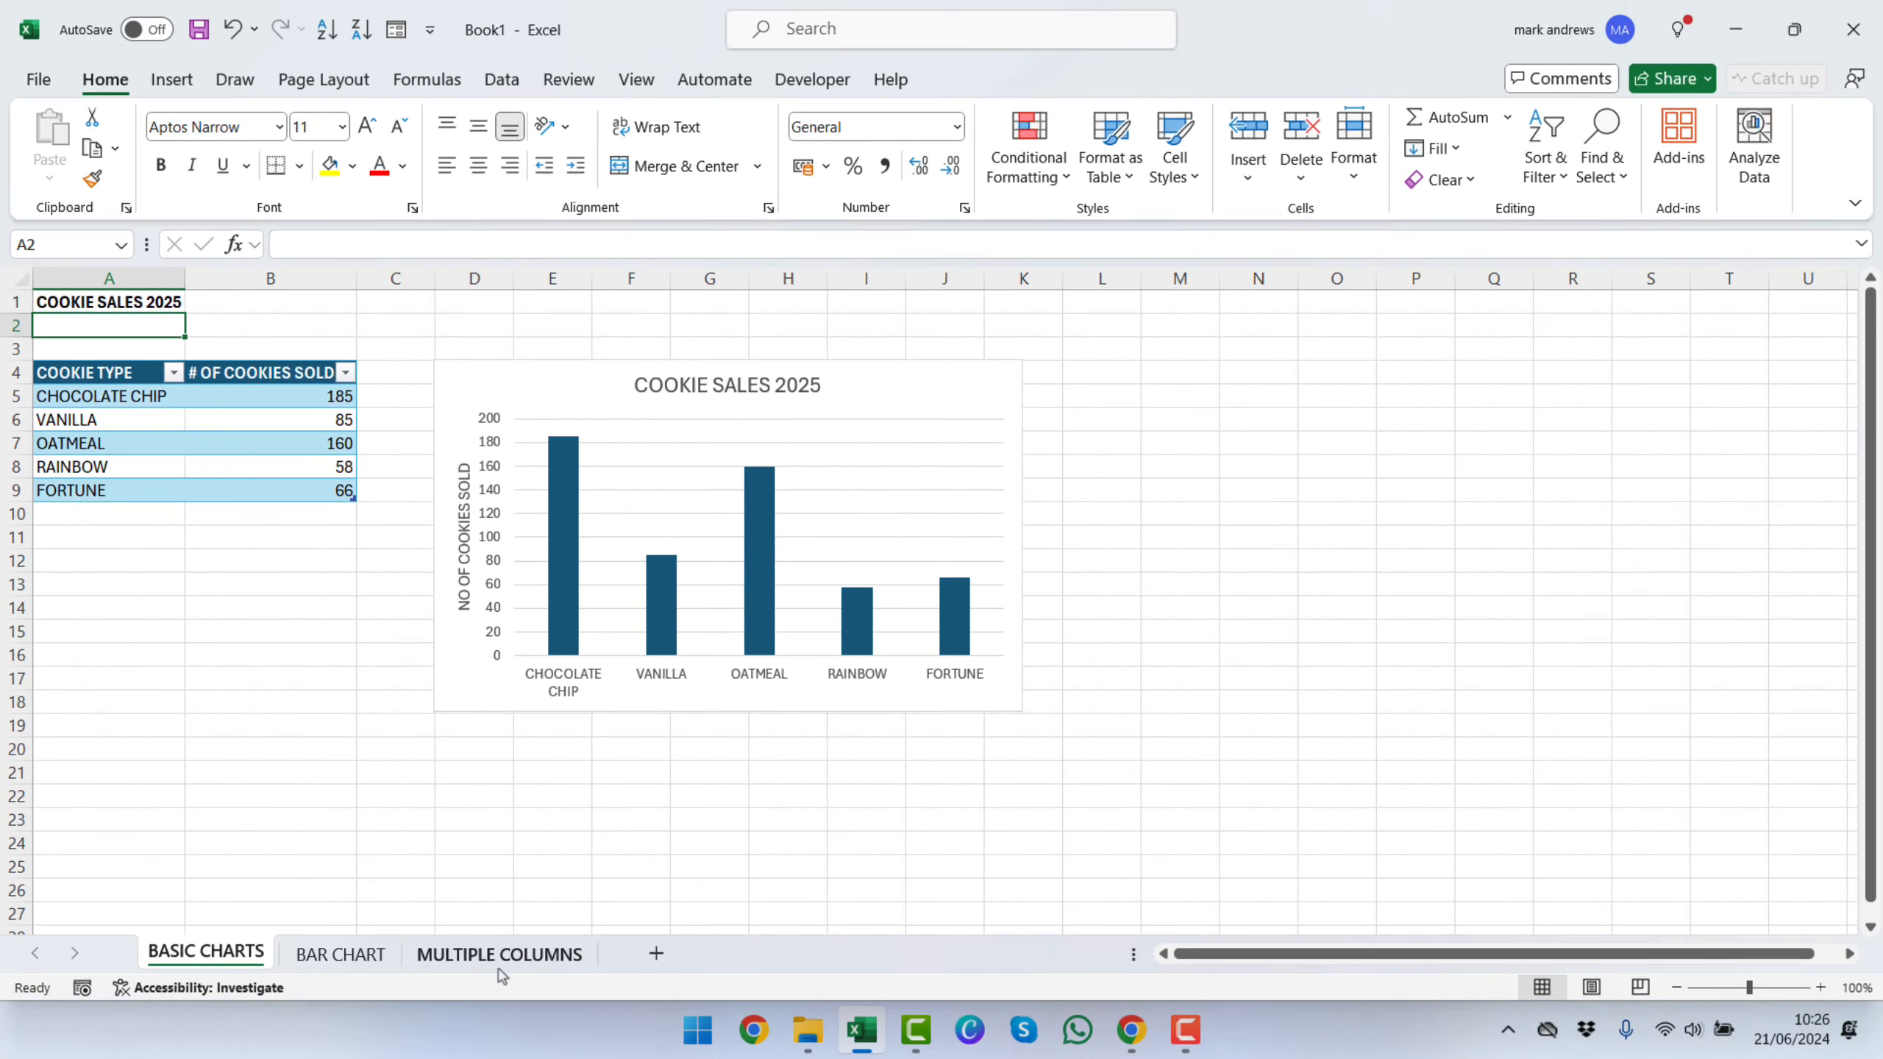
# Convert the yearly cookie sales data in A3:C8 on the MULTIPLE COLUMNS sheet into a table with headers
pyautogui.click(501, 956)
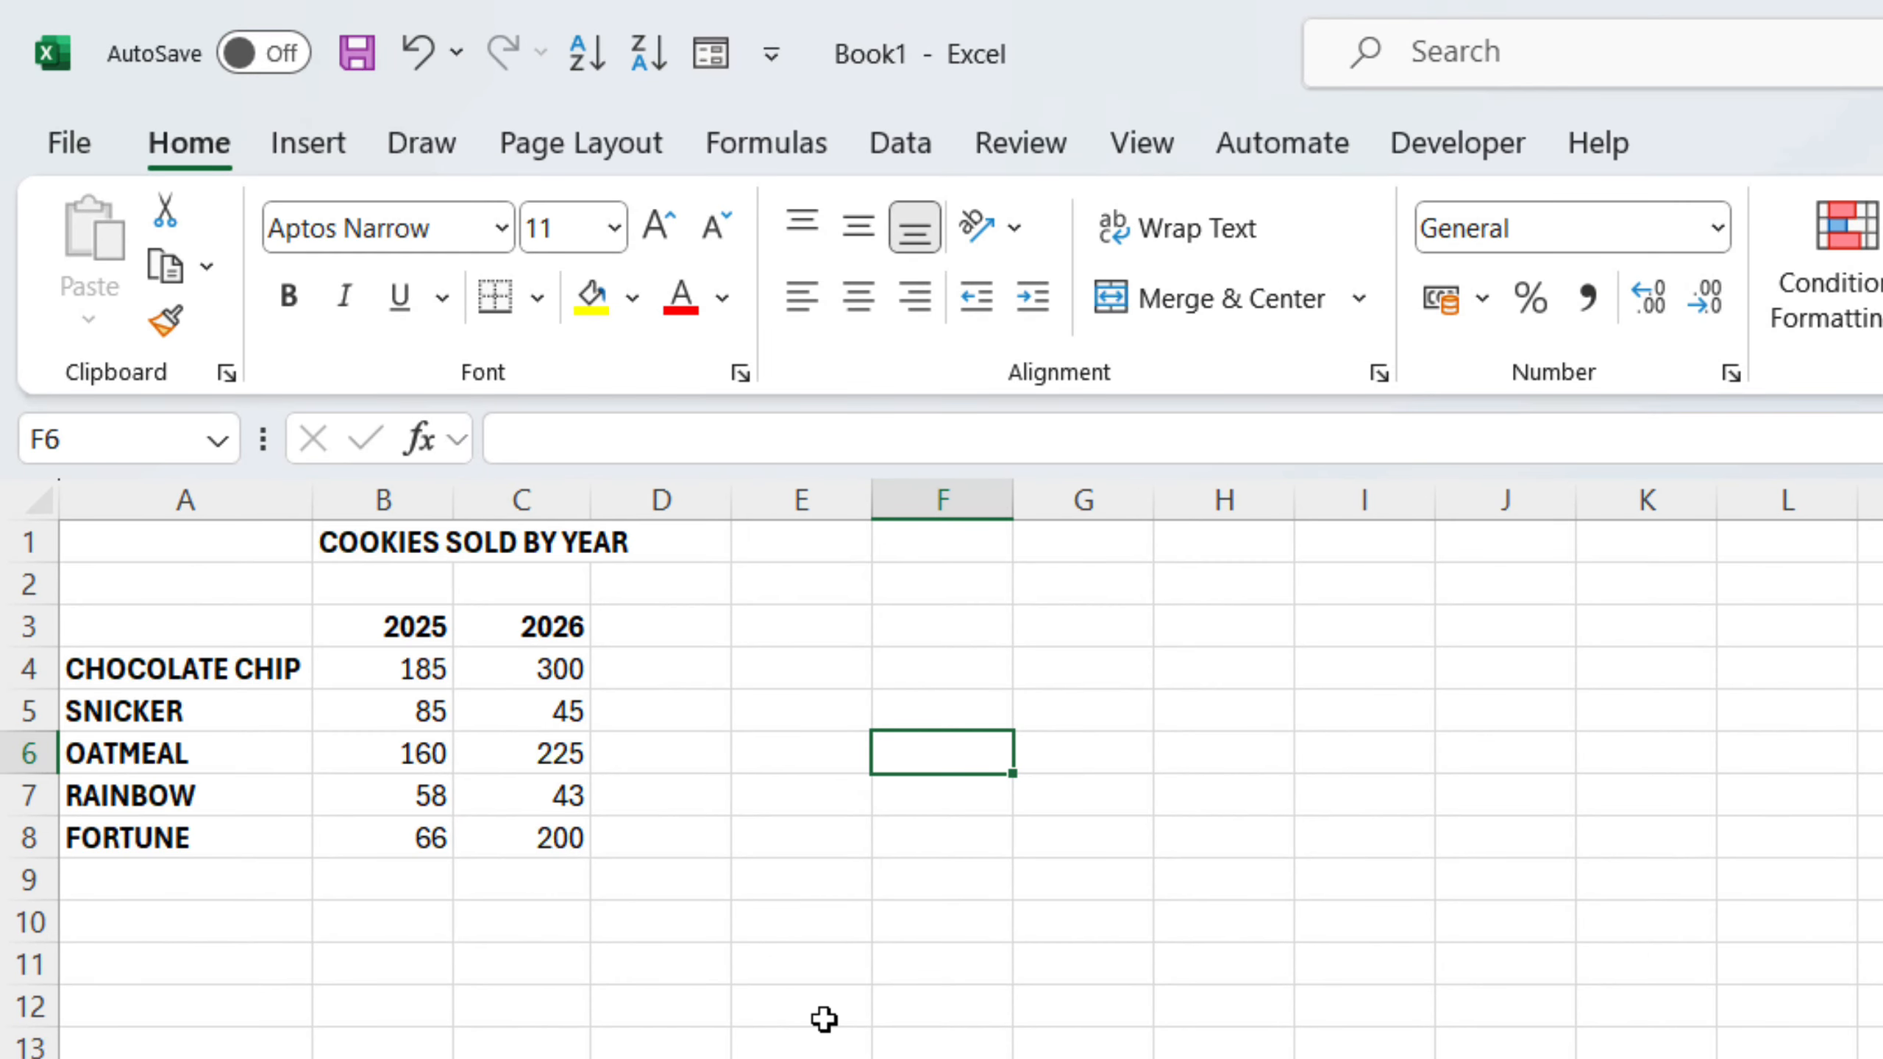
pyautogui.click(528, 786)
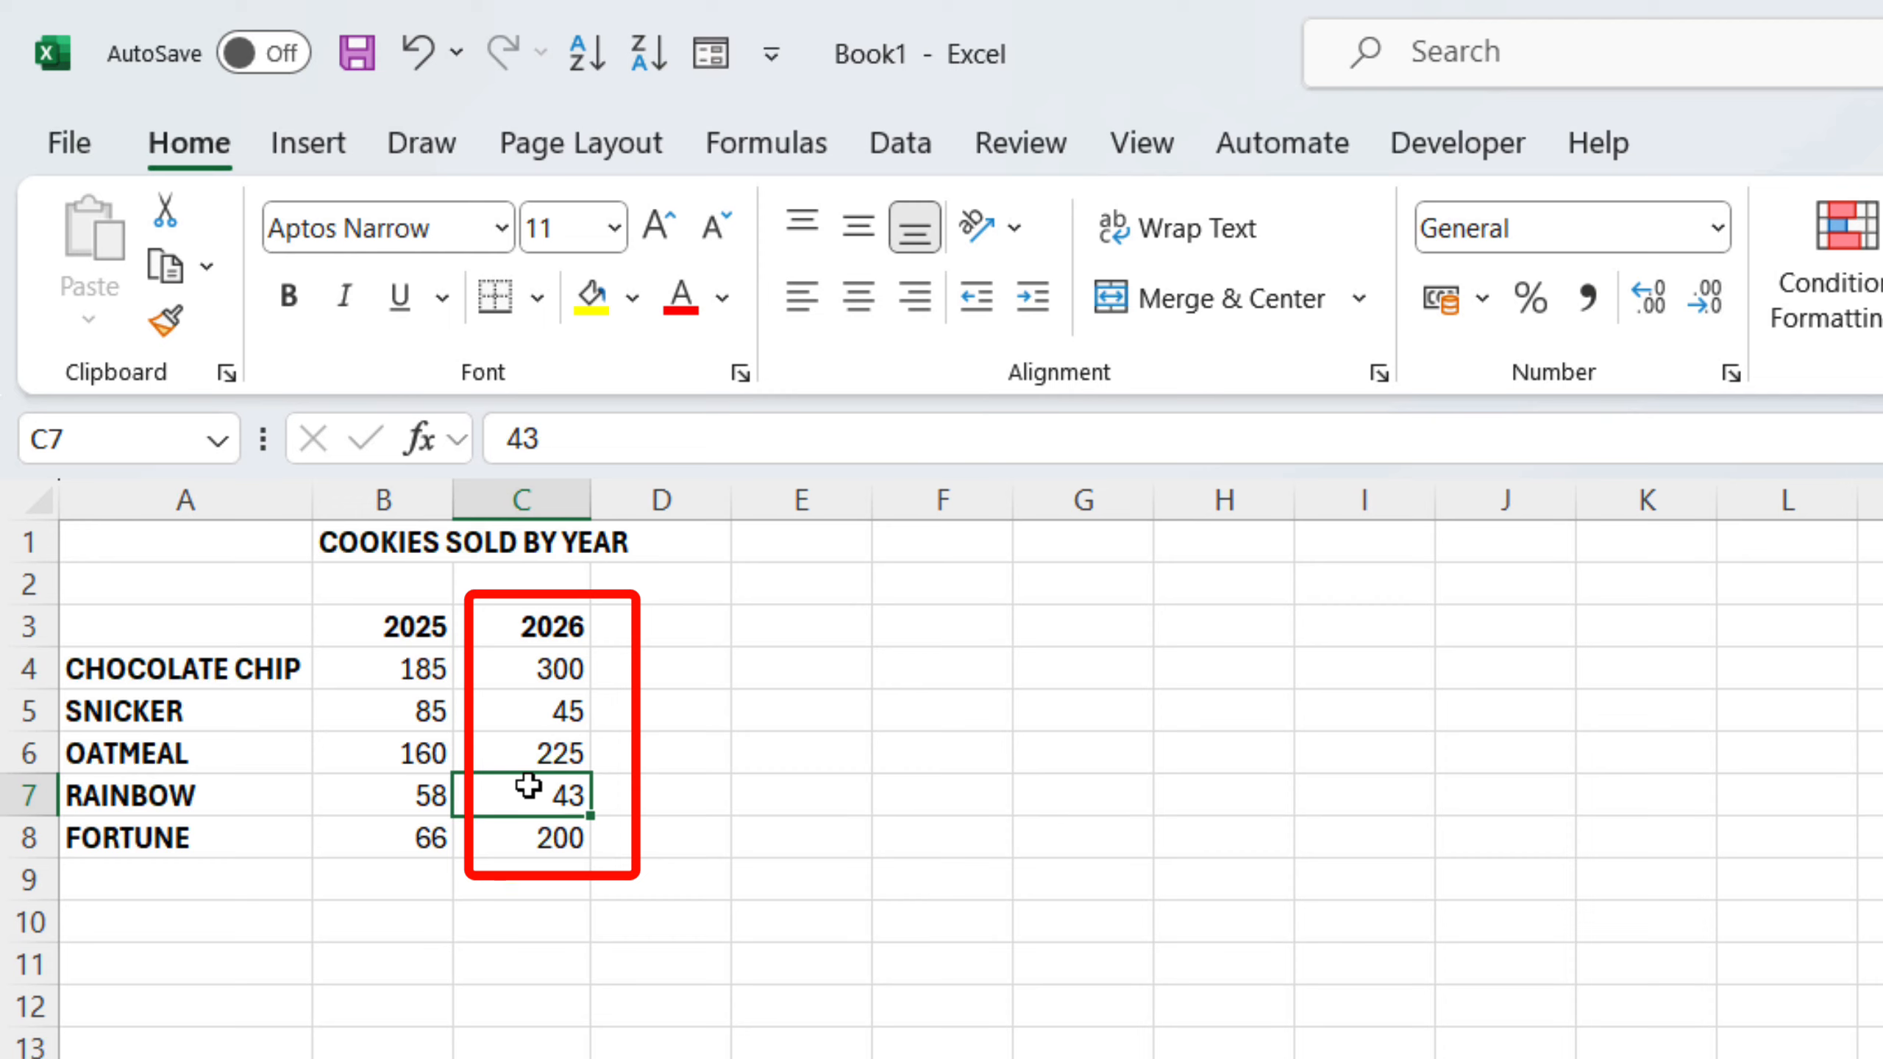
pyautogui.hotkey('ctrl', 't')
pyautogui.press('Return')
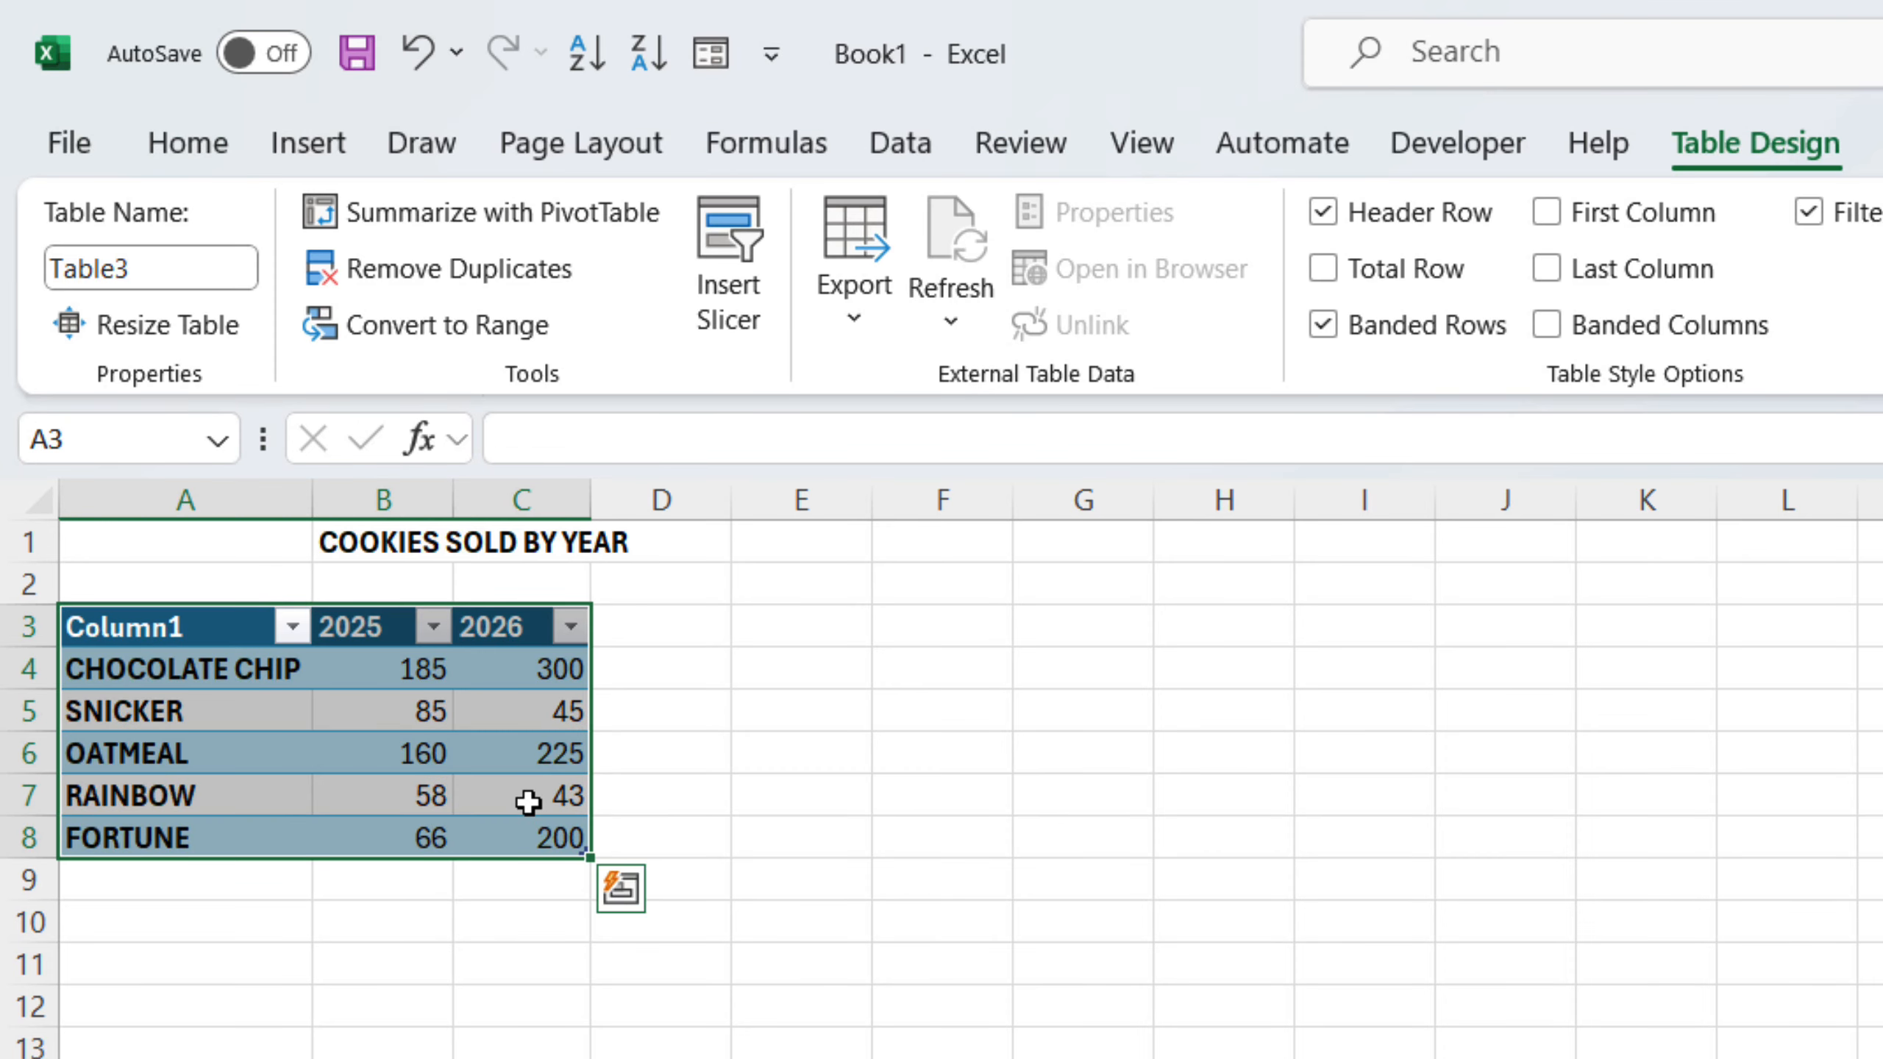
# Insert a clustered column chart of the yearly cookie sales beside the table, with the cookie types along the horizontal axis
pyautogui.click(527, 801)
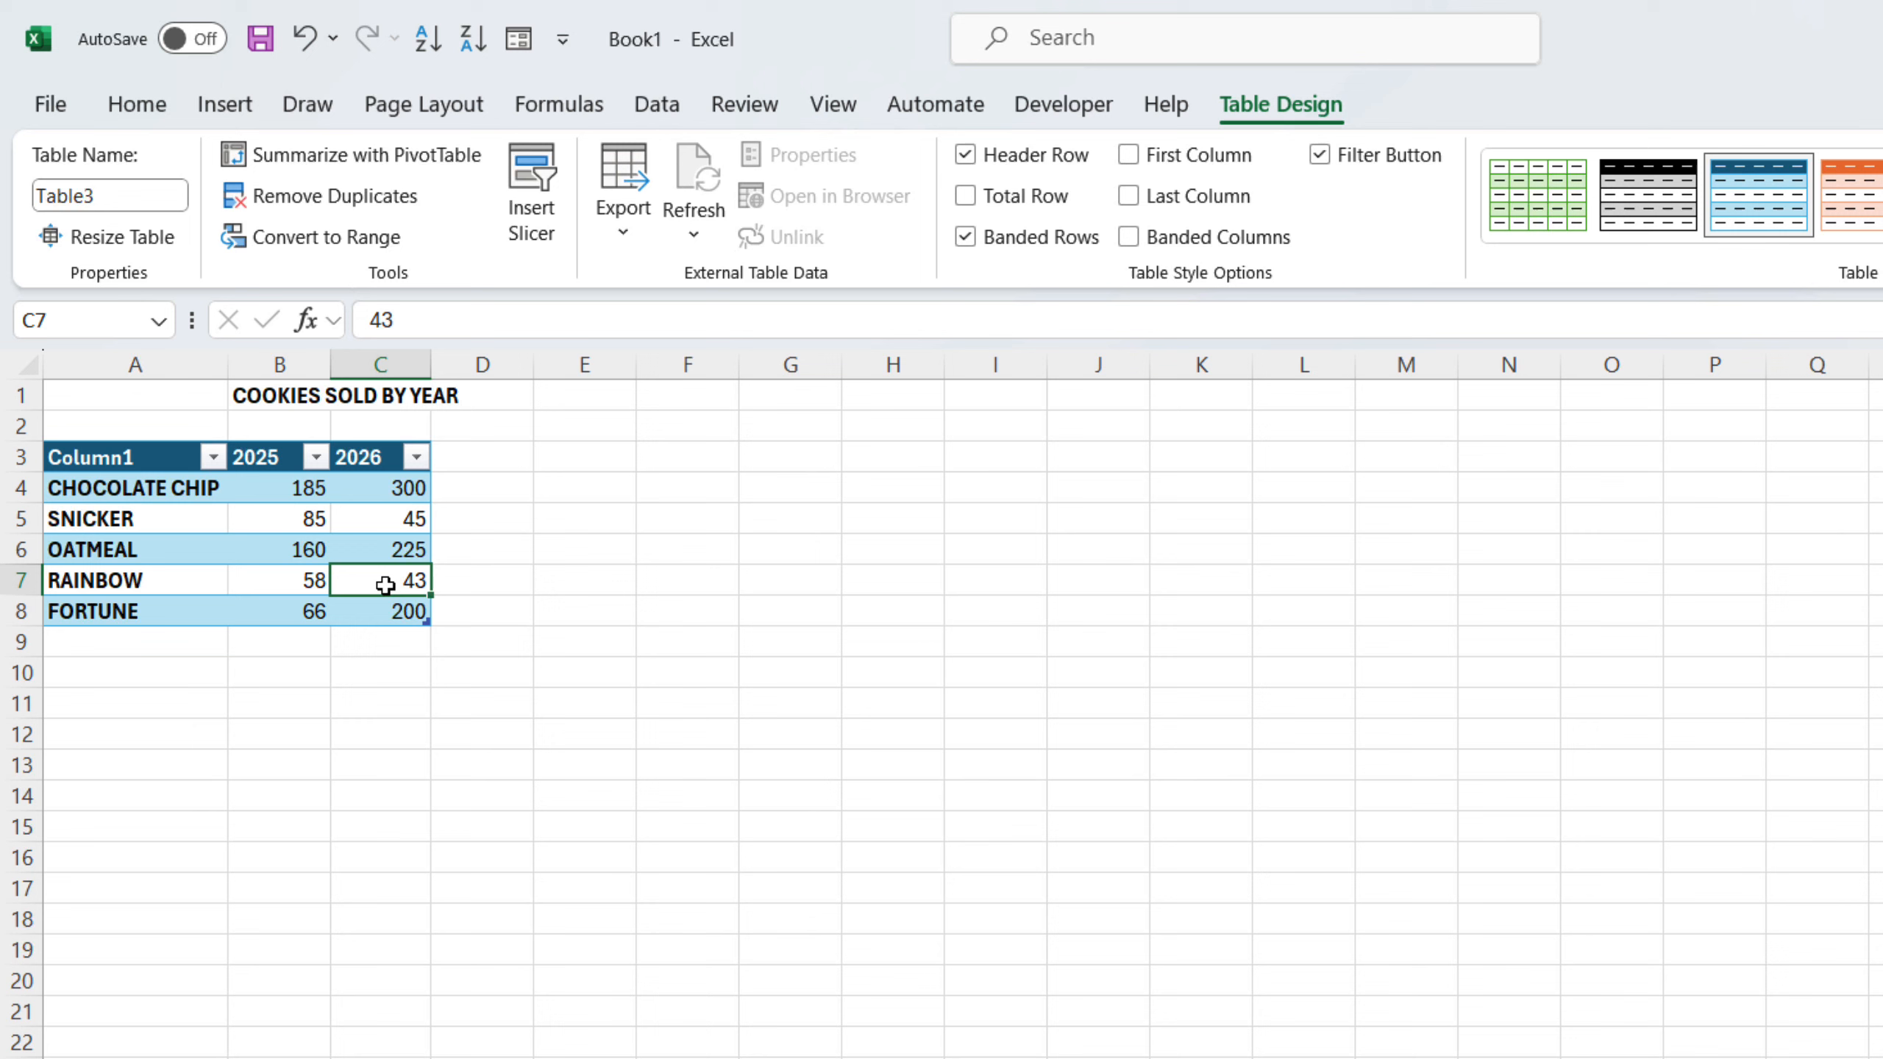
pyautogui.hotkey('alt', 'F1')
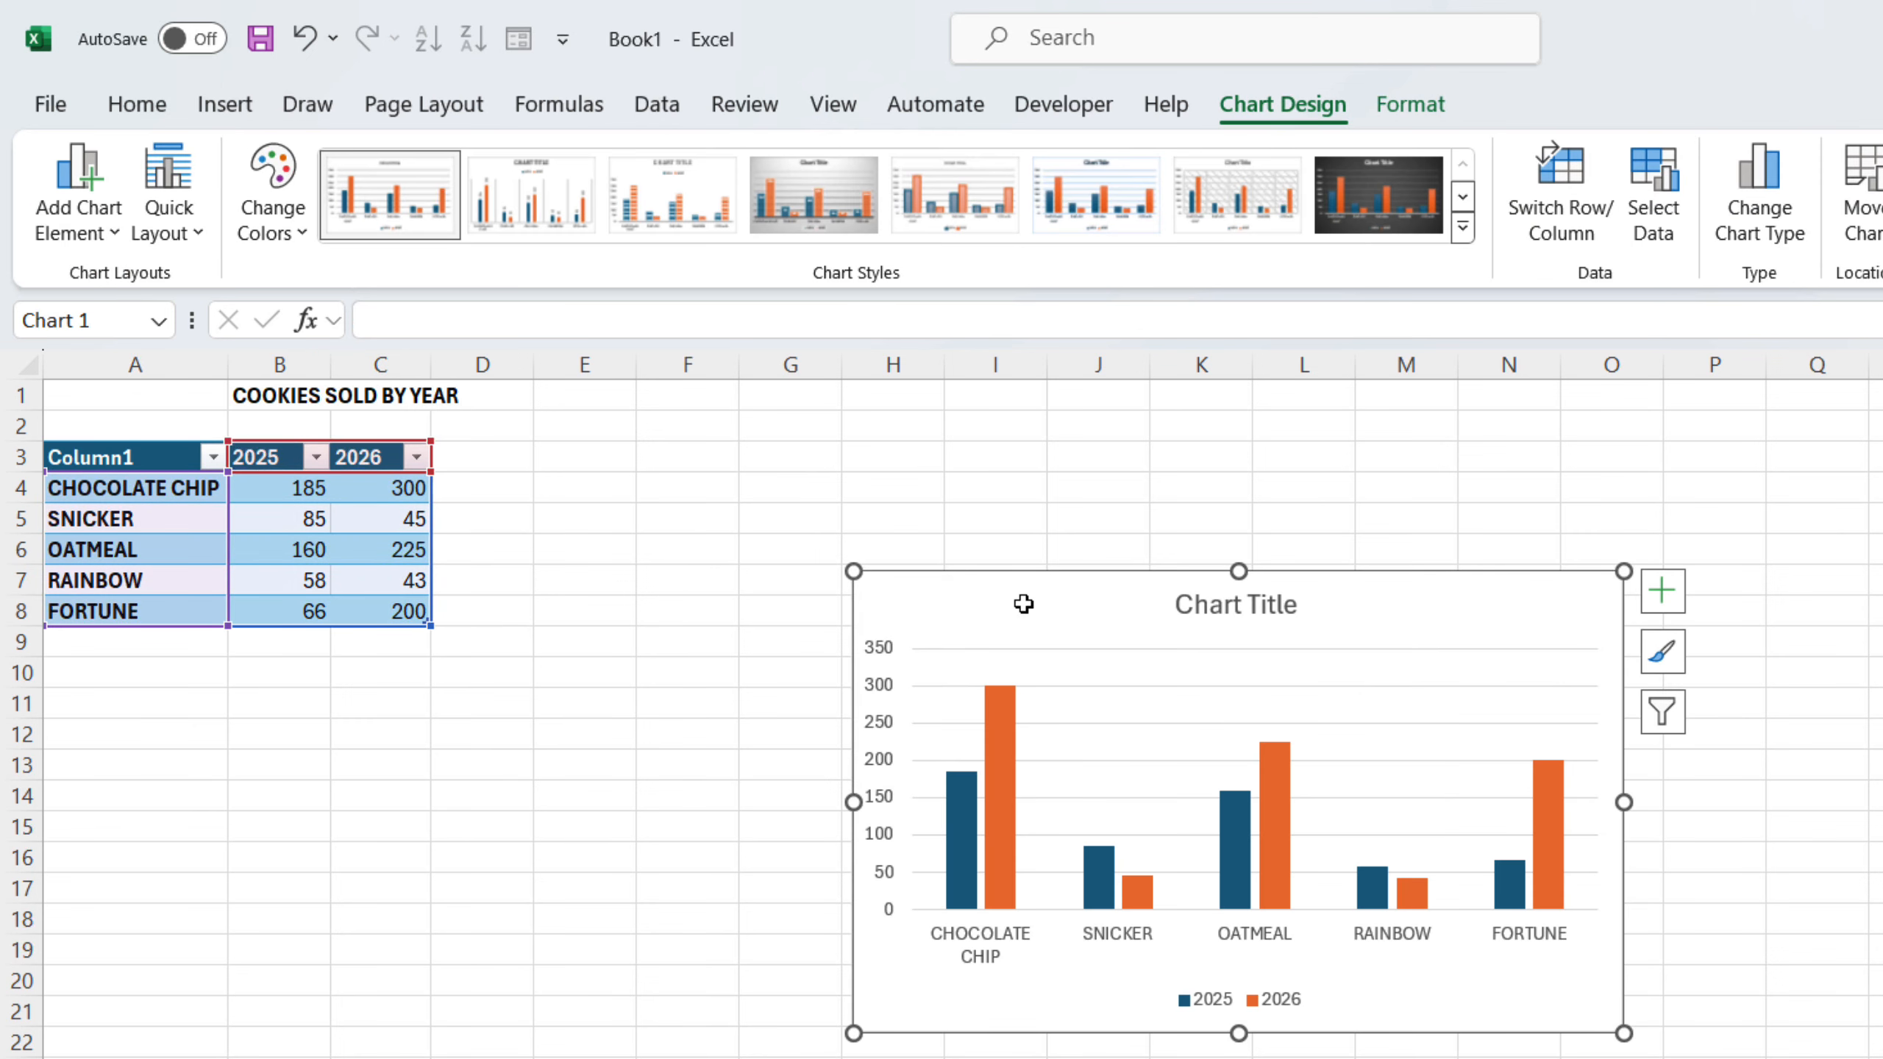
pyautogui.moveTo(1050, 601); pyautogui.dragTo(692, 470)
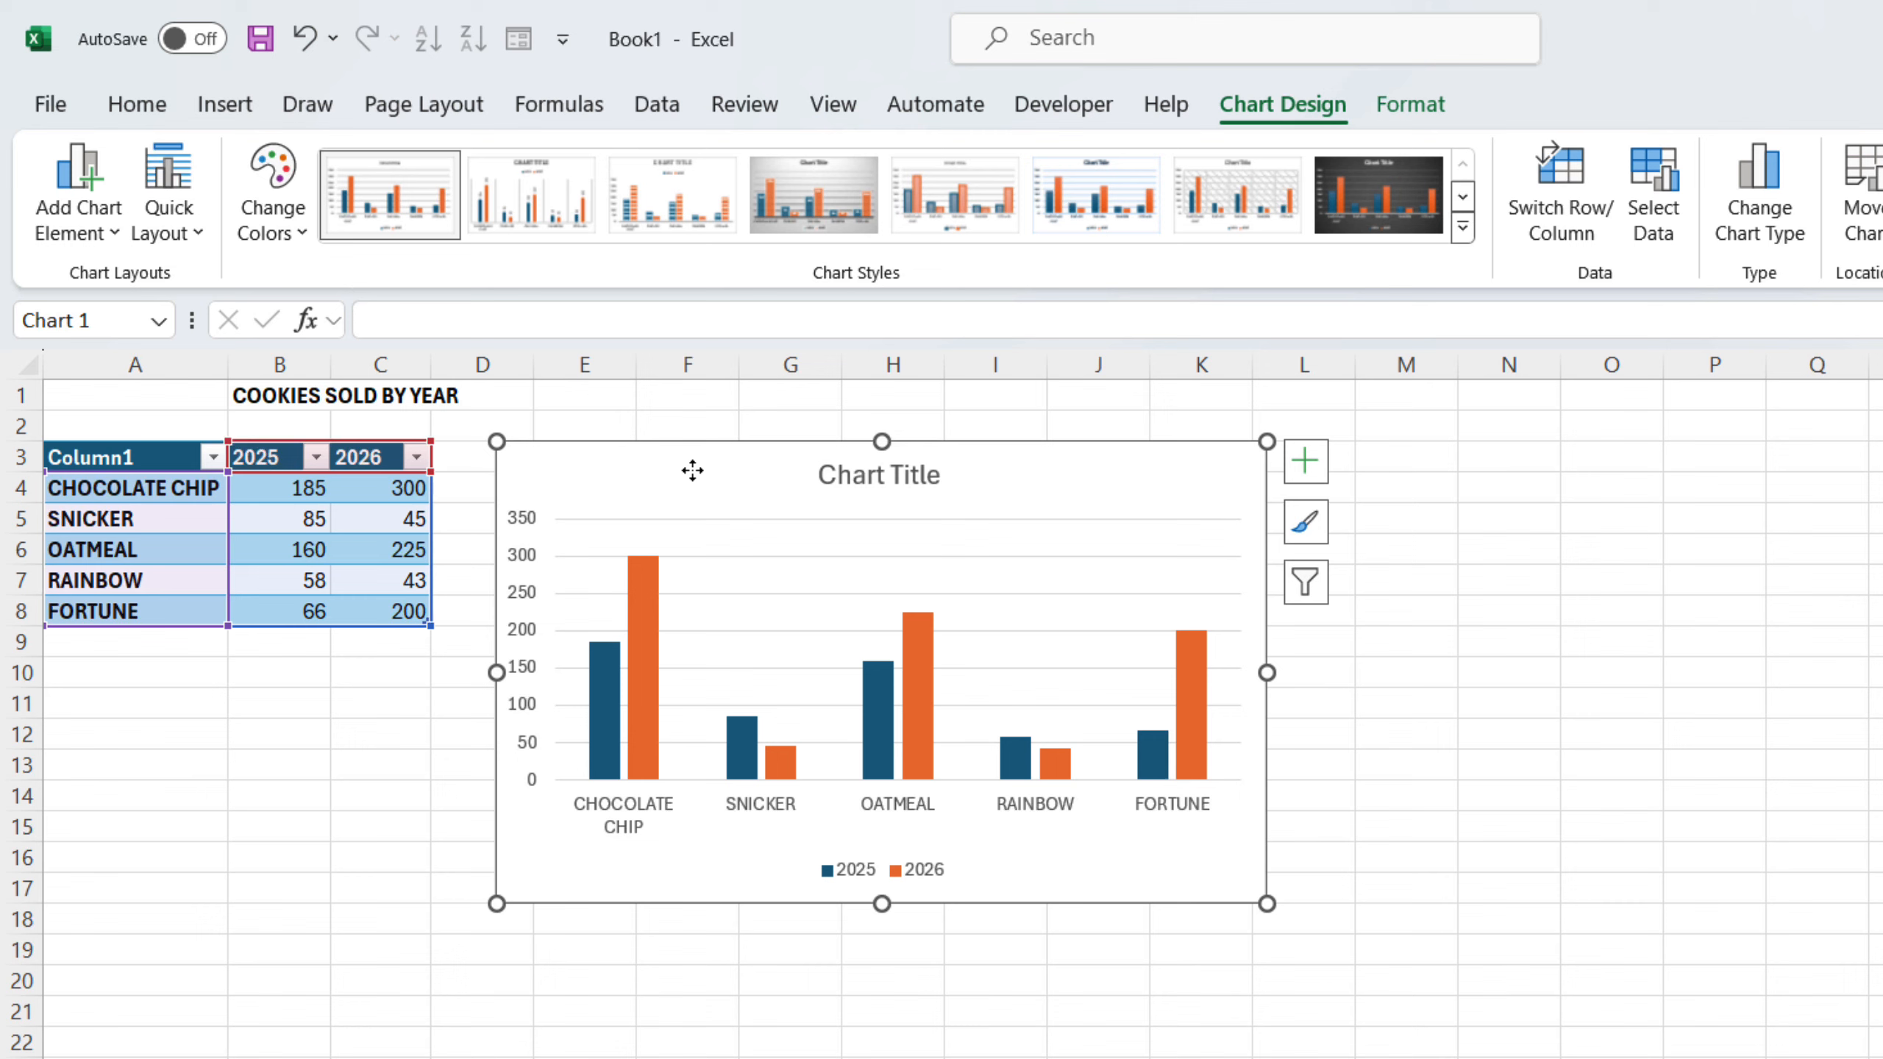
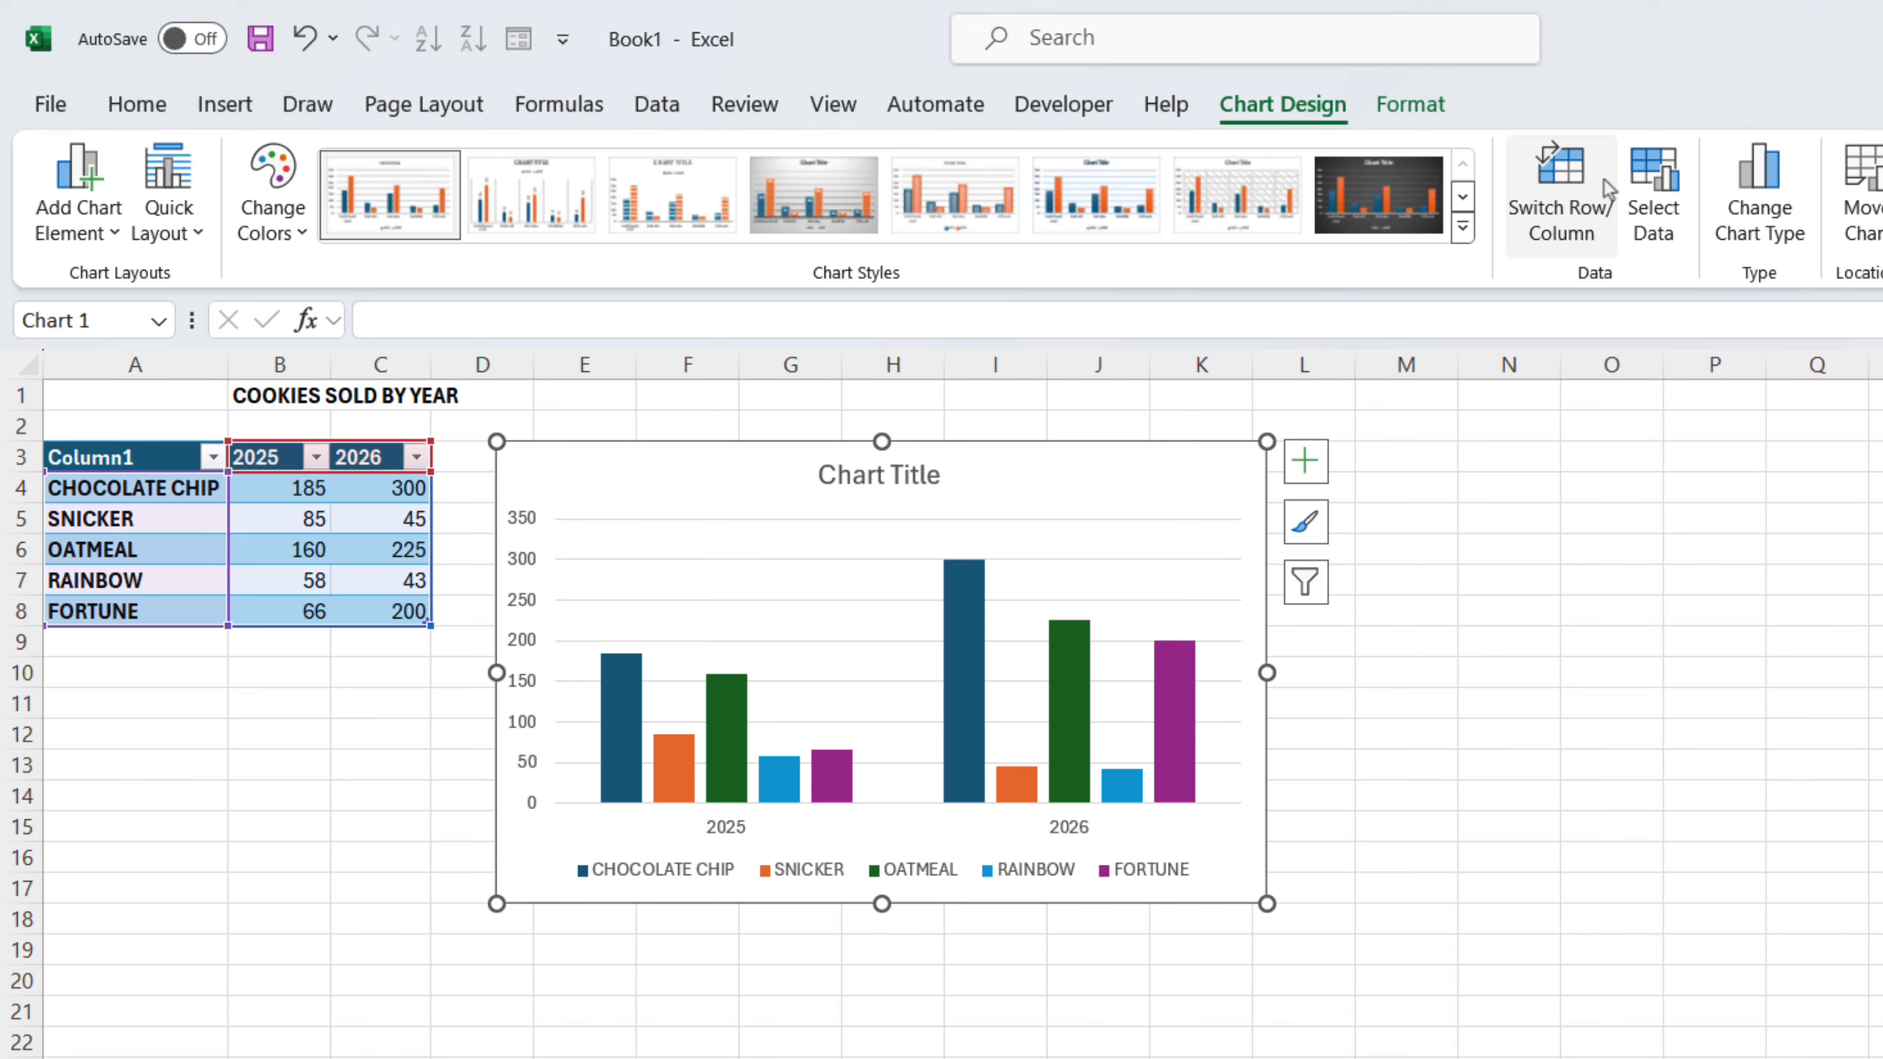
pyautogui.click(1604, 178)
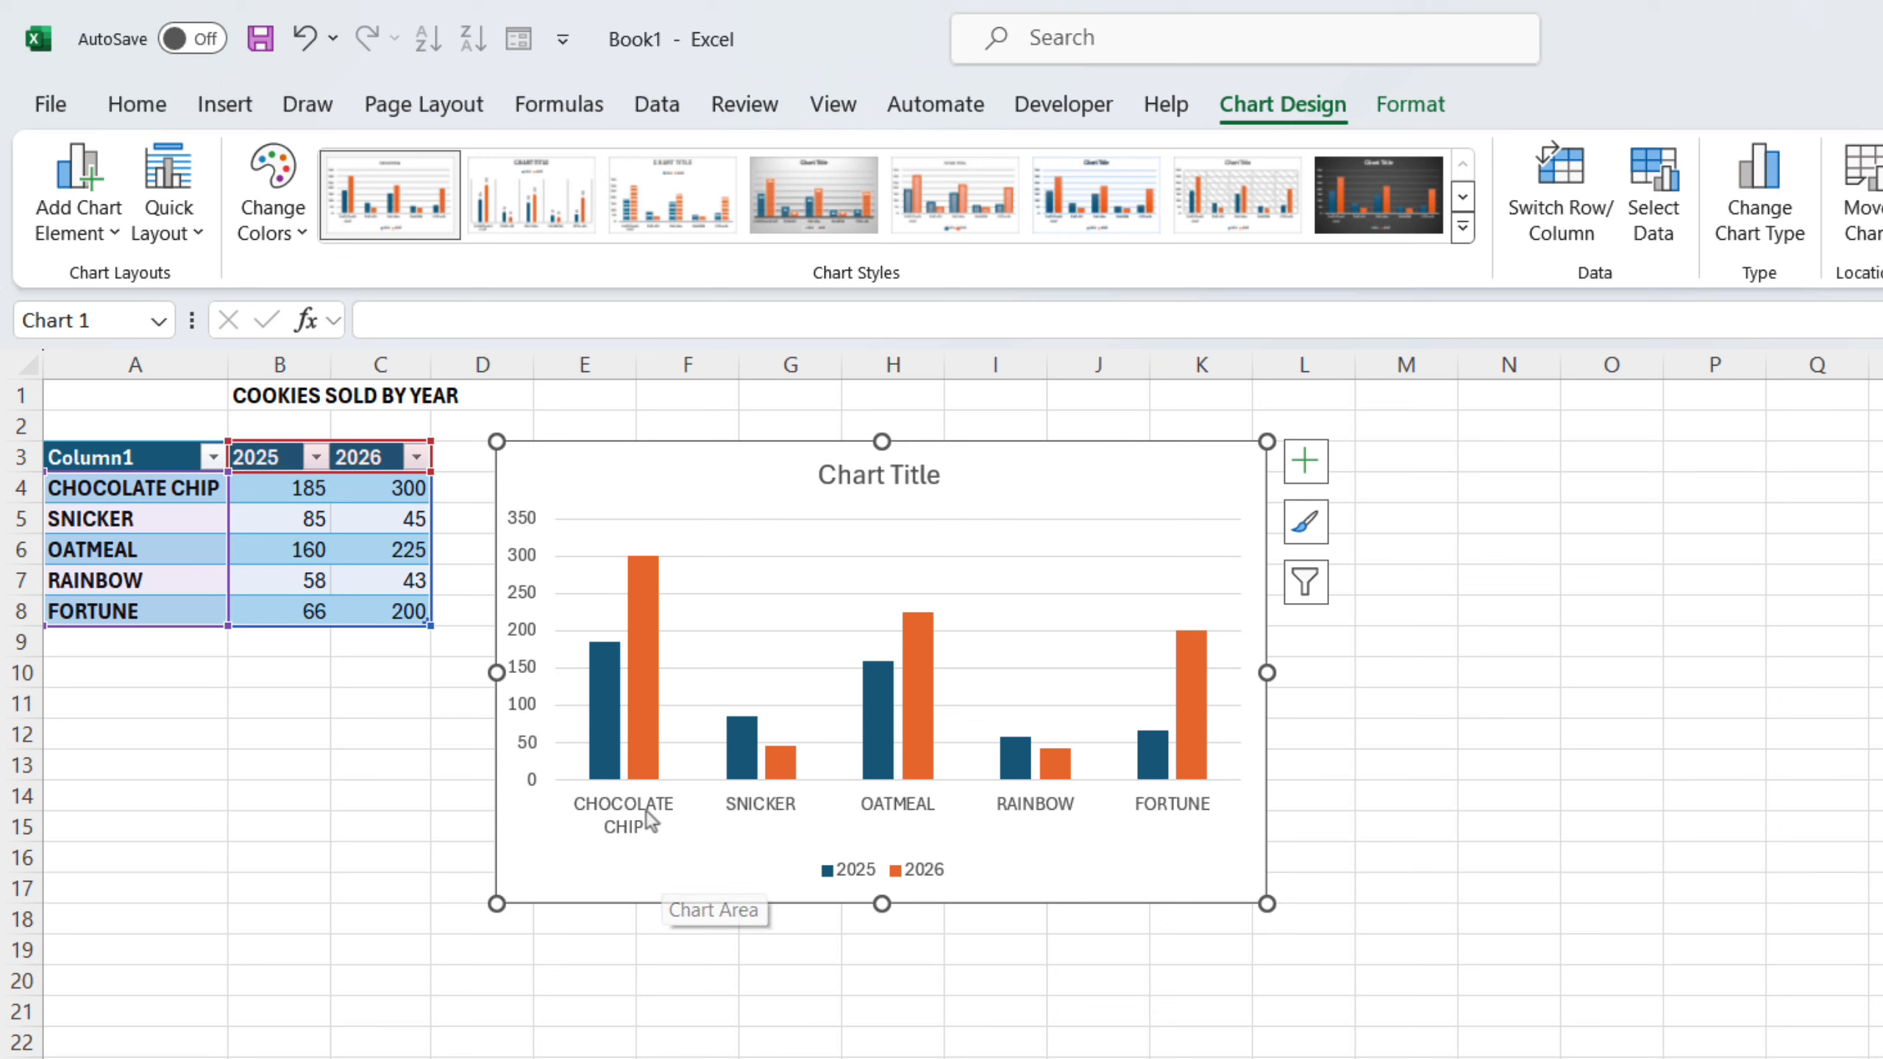
# Fill all the columns of the 2026 series with a darker orange theme colour
pyautogui.click(642, 730)
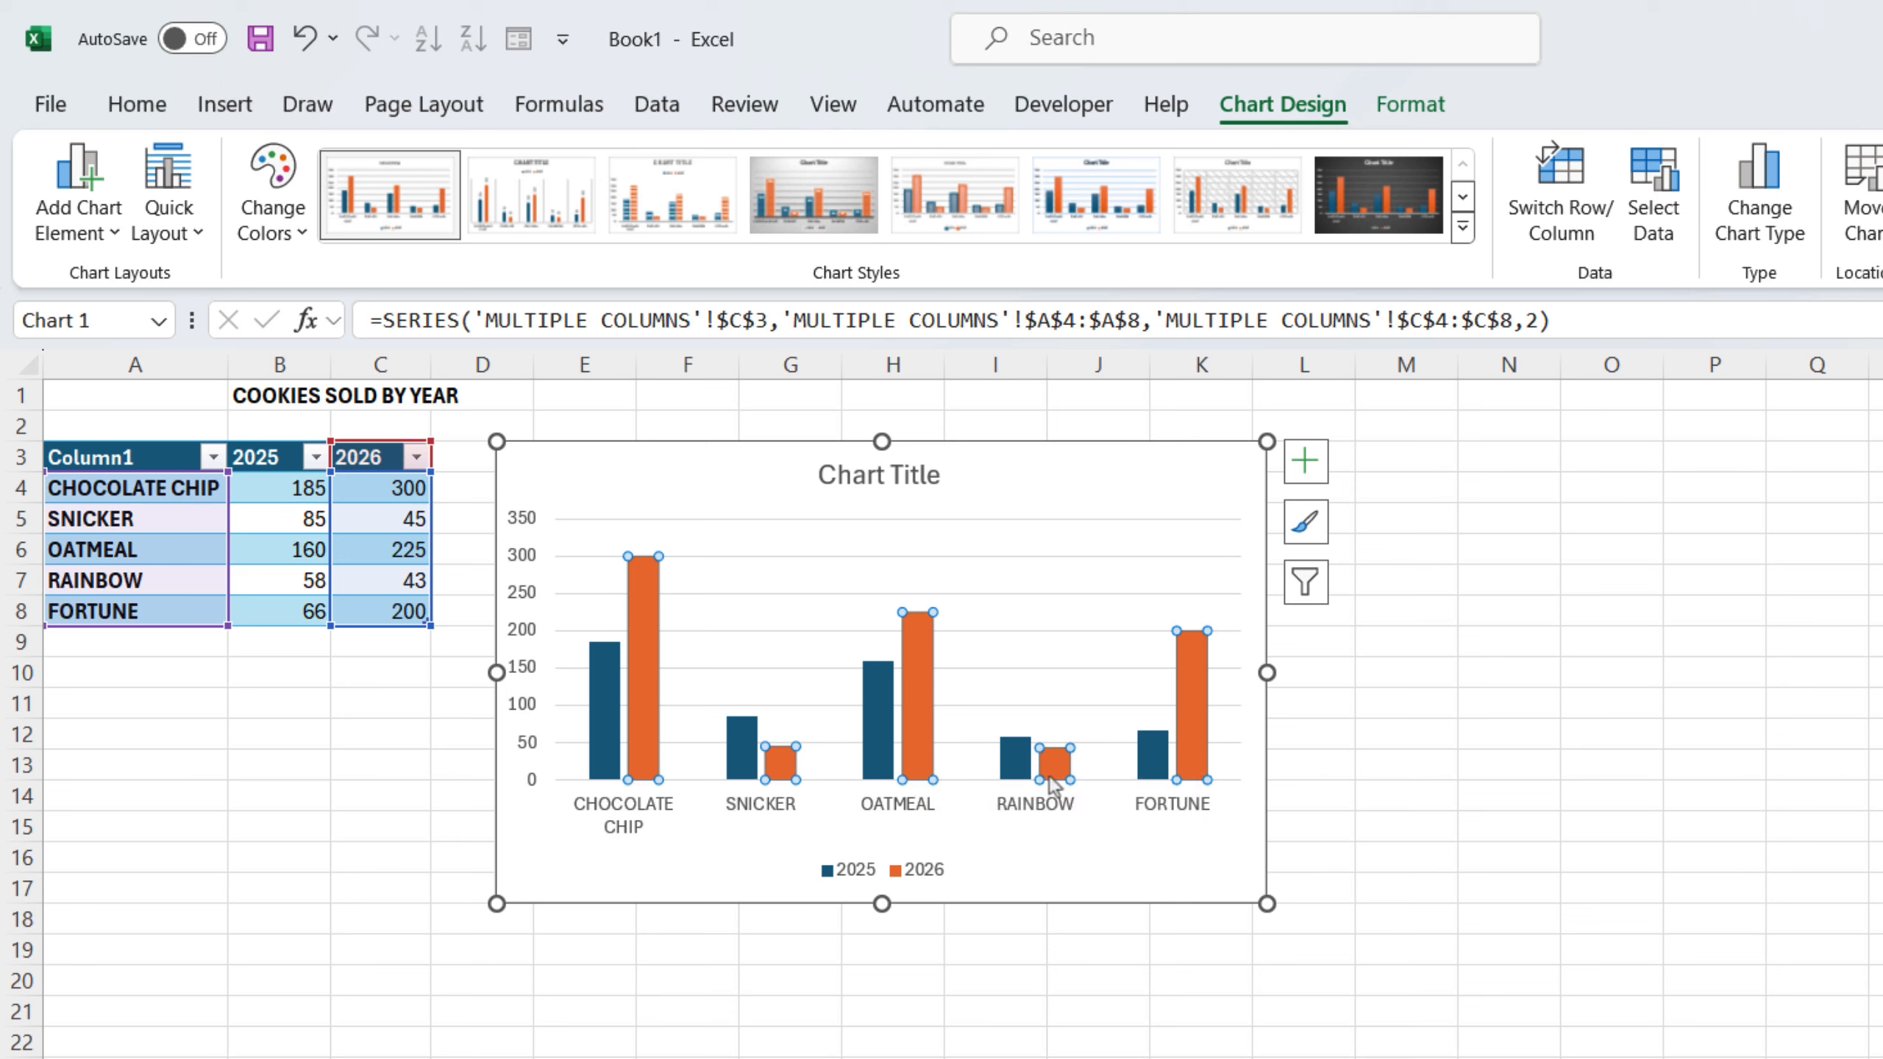
pyautogui.click(635, 726)
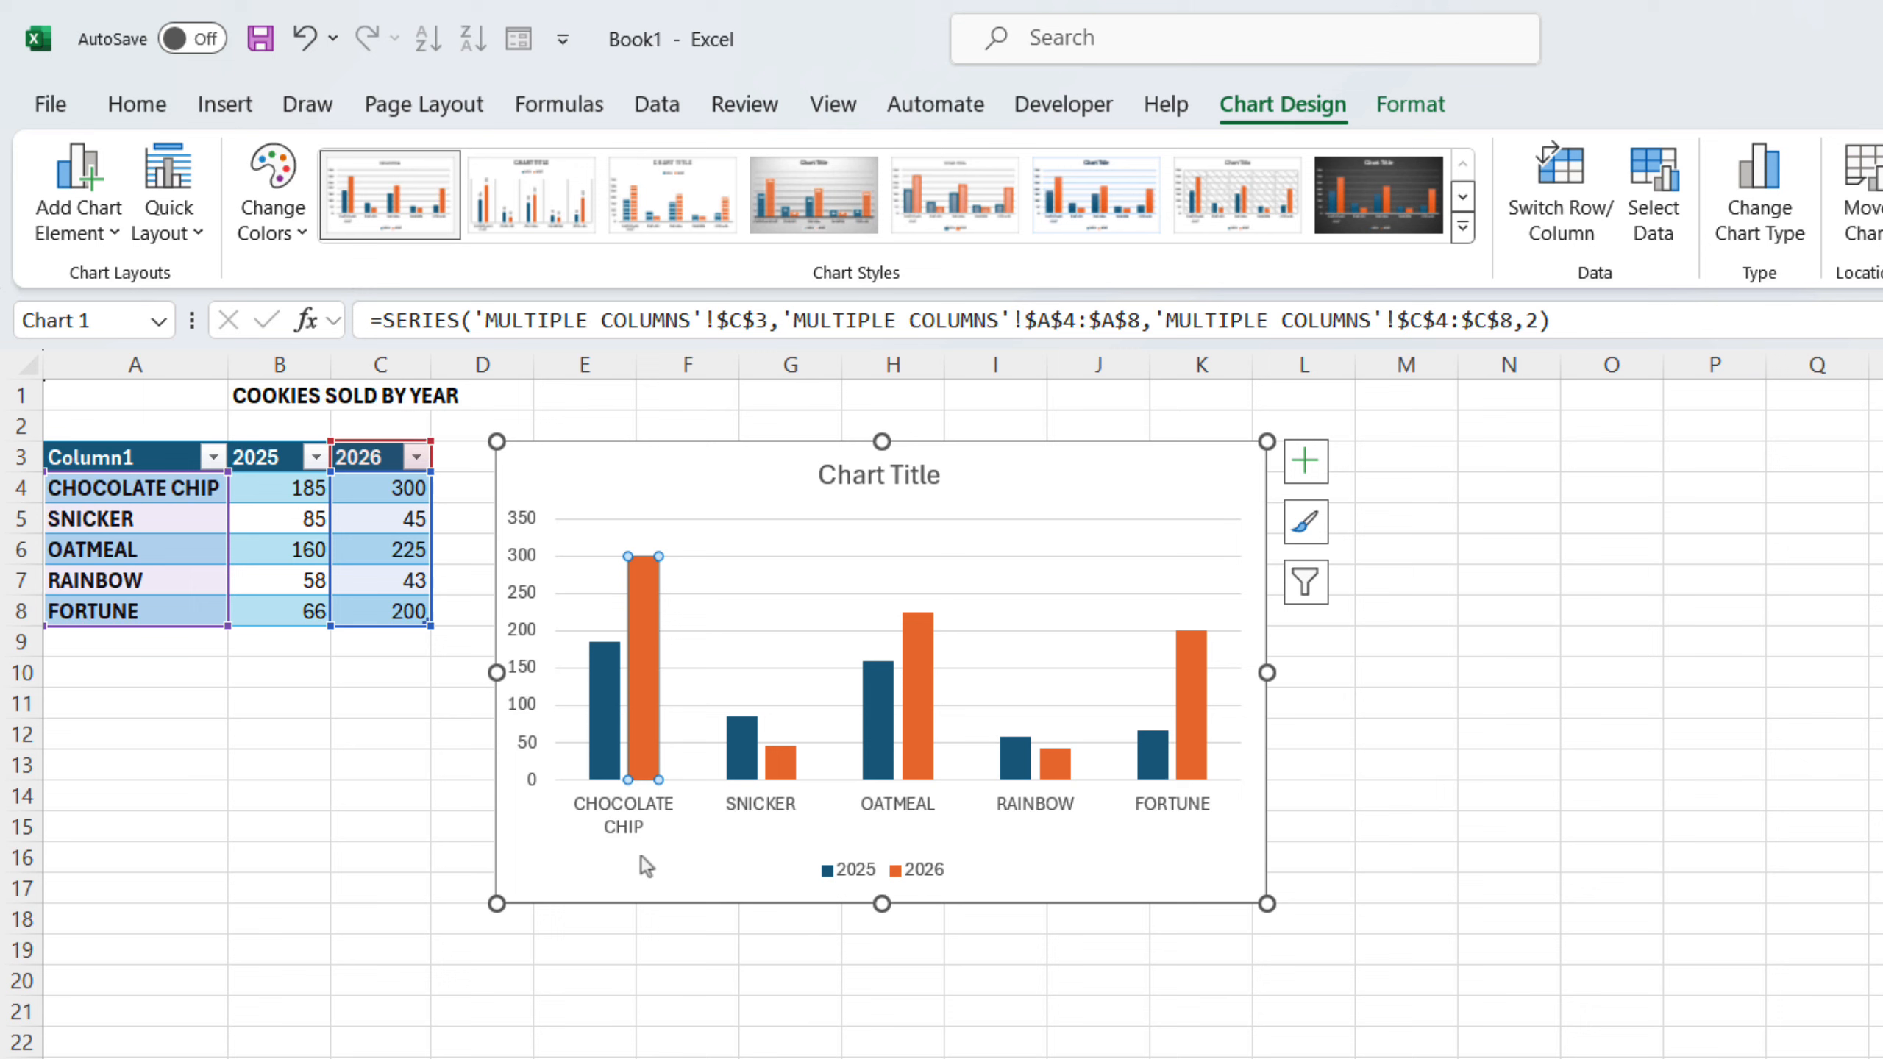
pyautogui.click(639, 946)
pyautogui.click(638, 733)
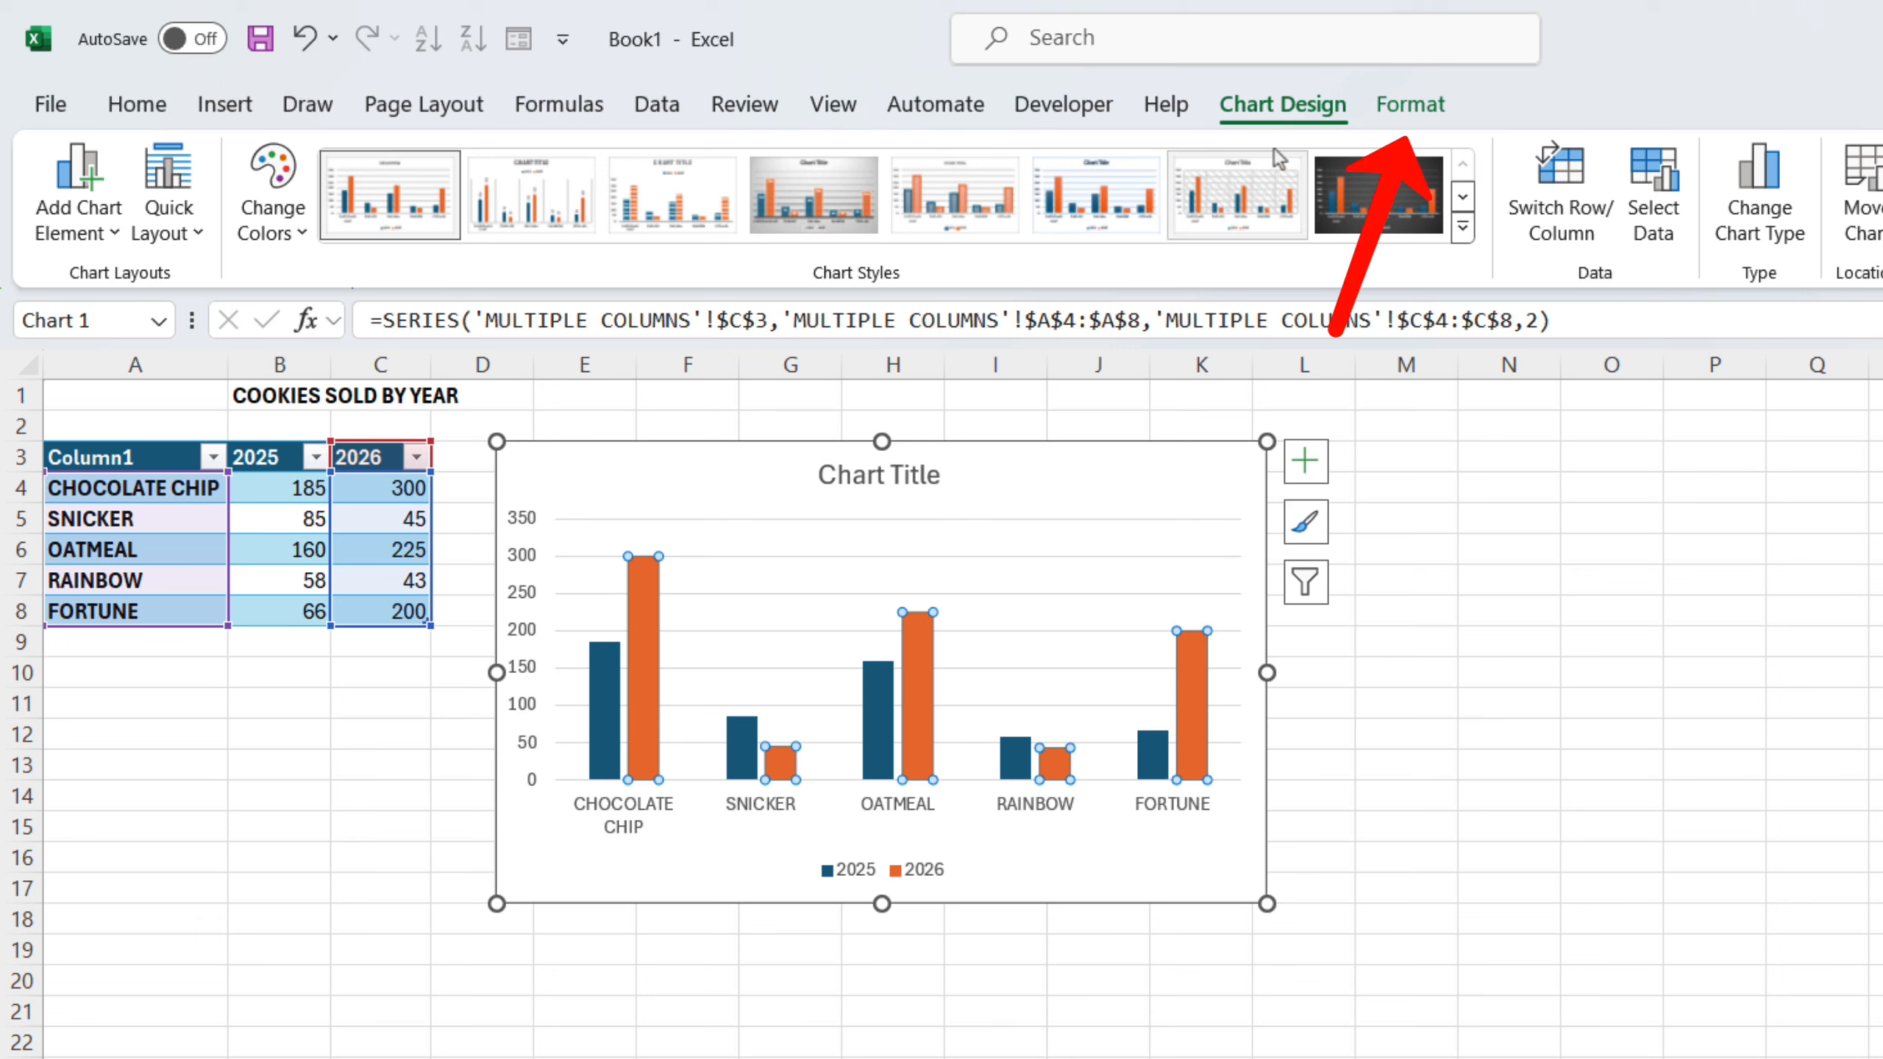
pyautogui.click(1385, 111)
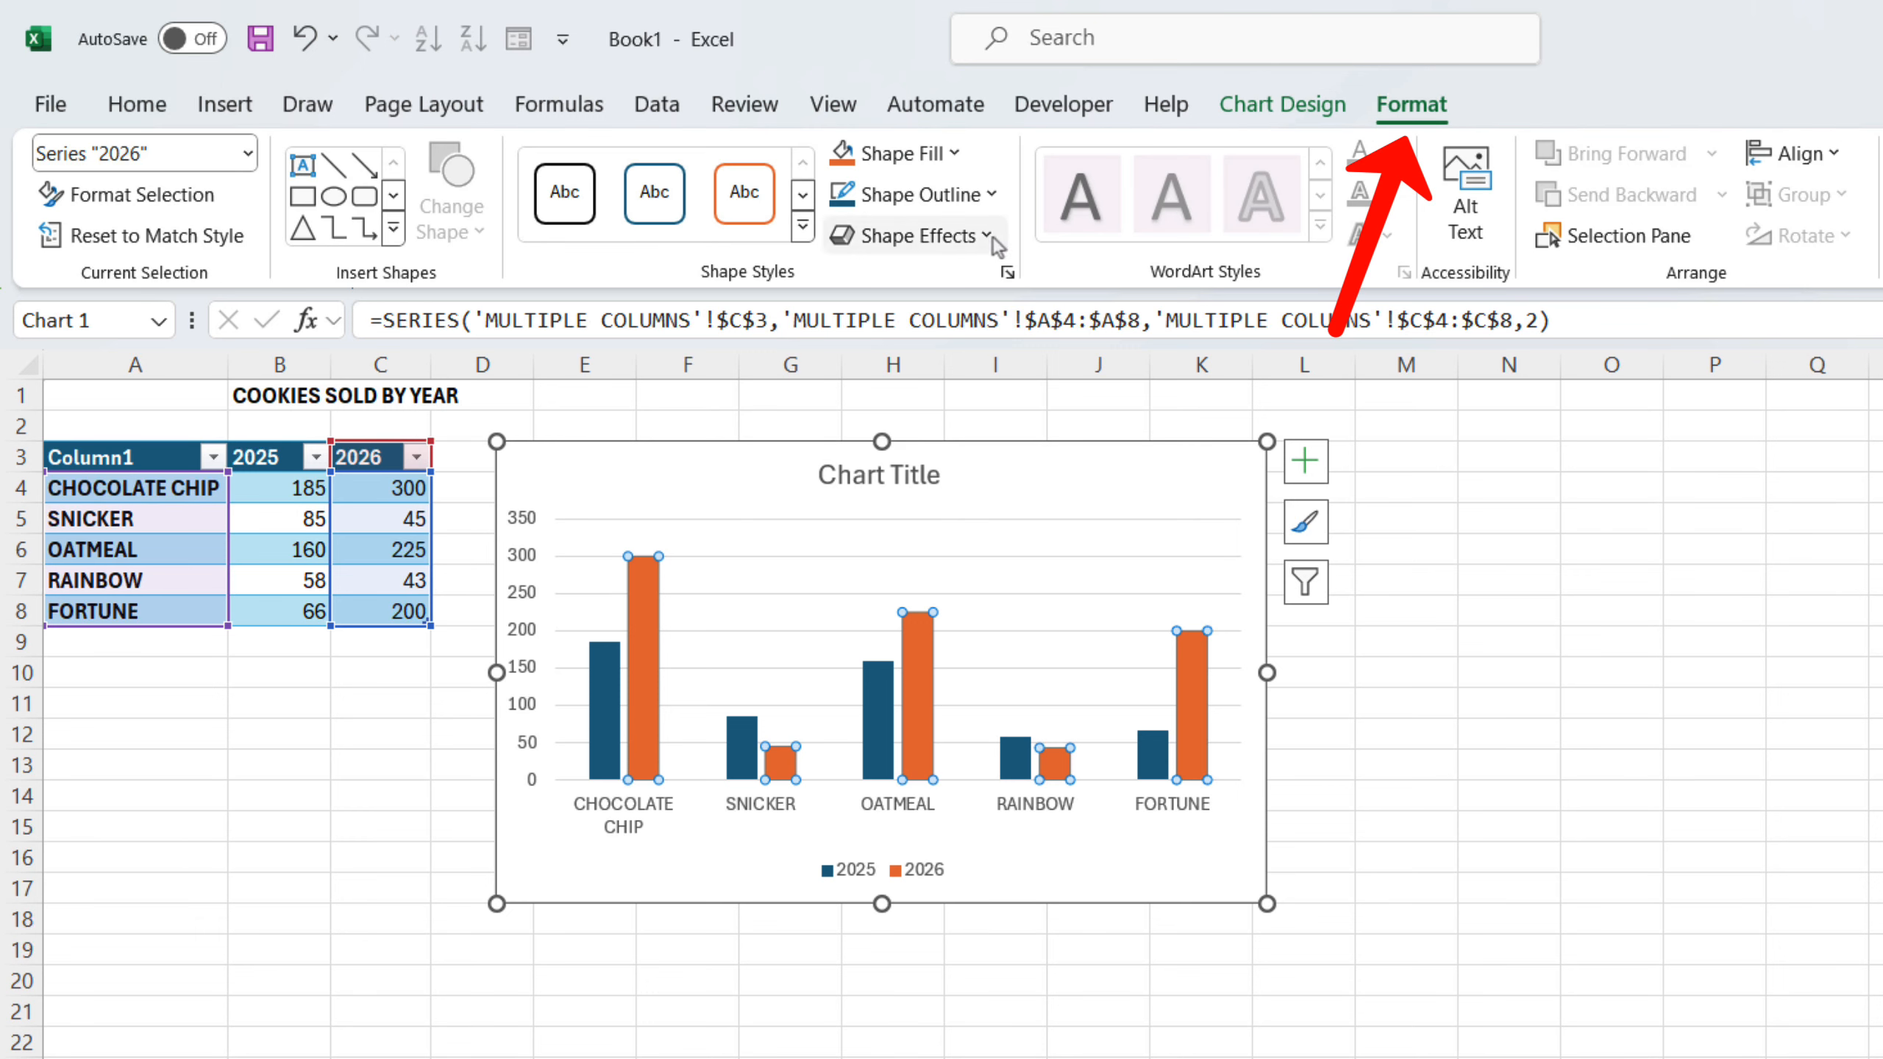
pyautogui.click(961, 160)
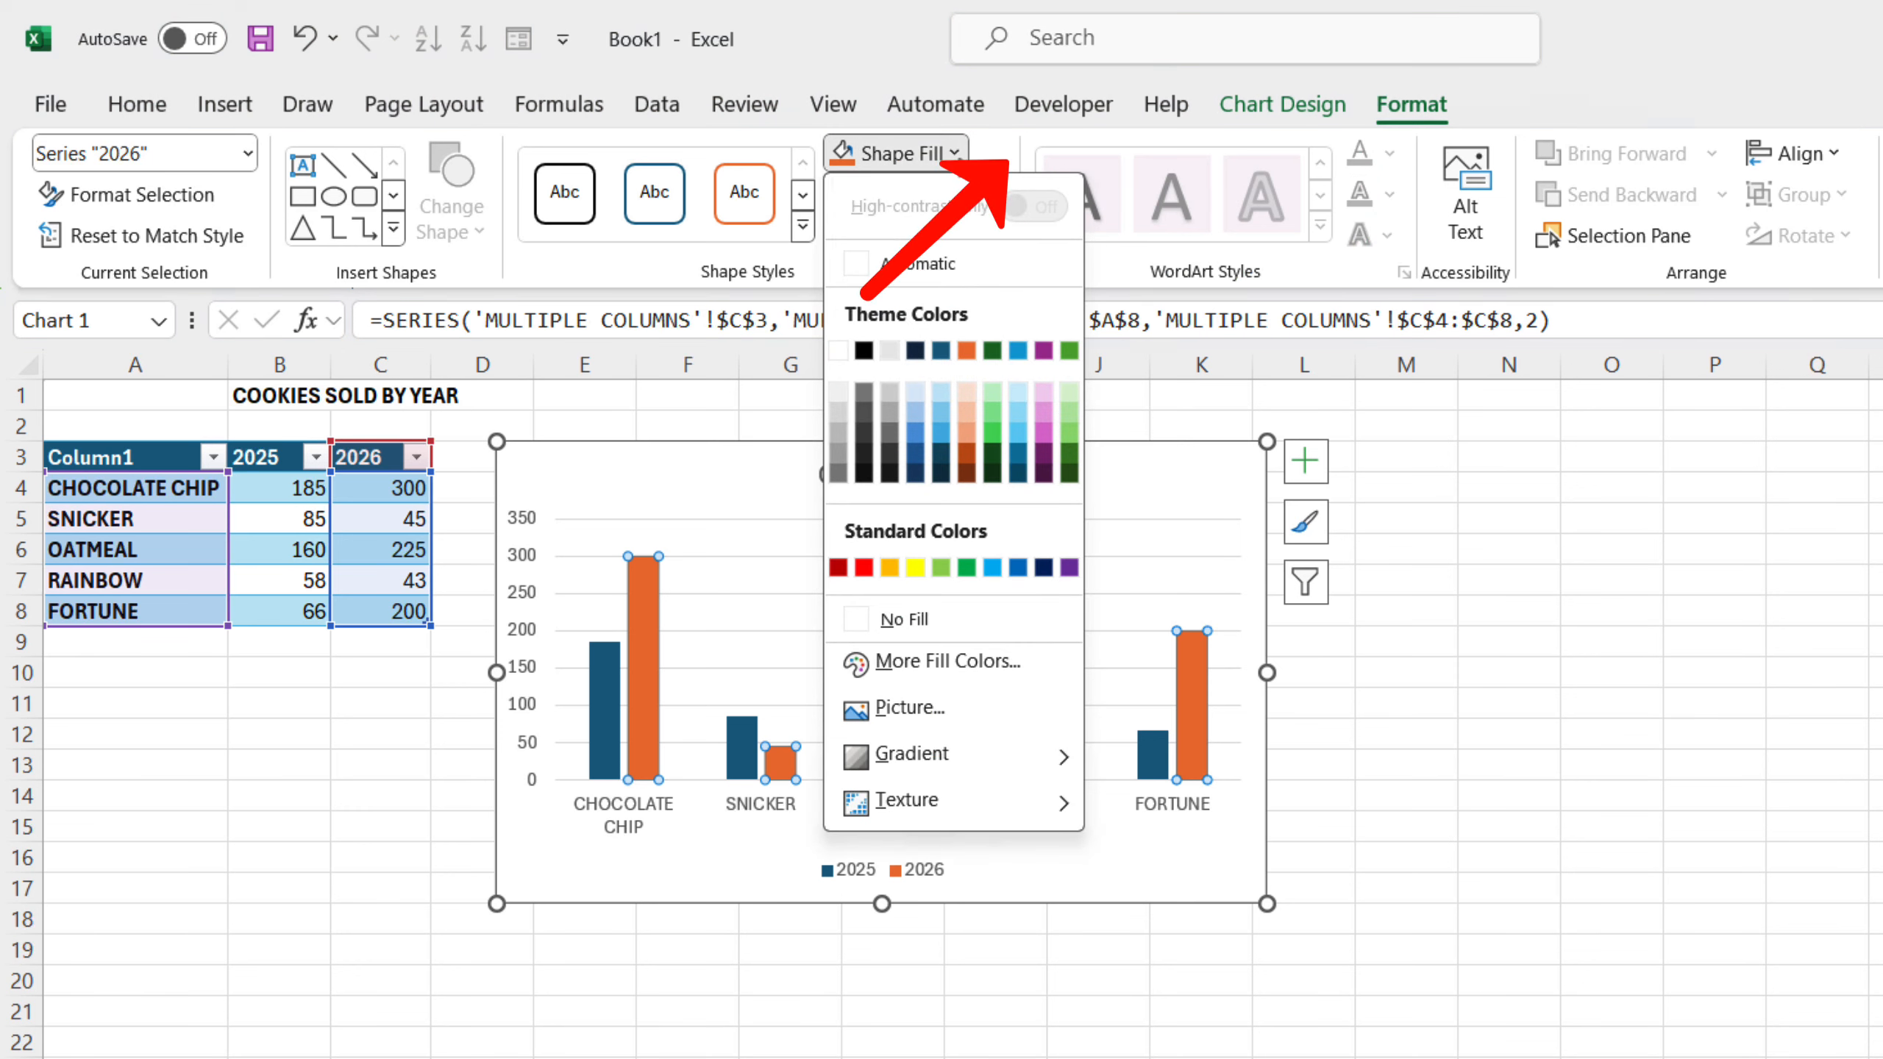
pyautogui.click(967, 454)
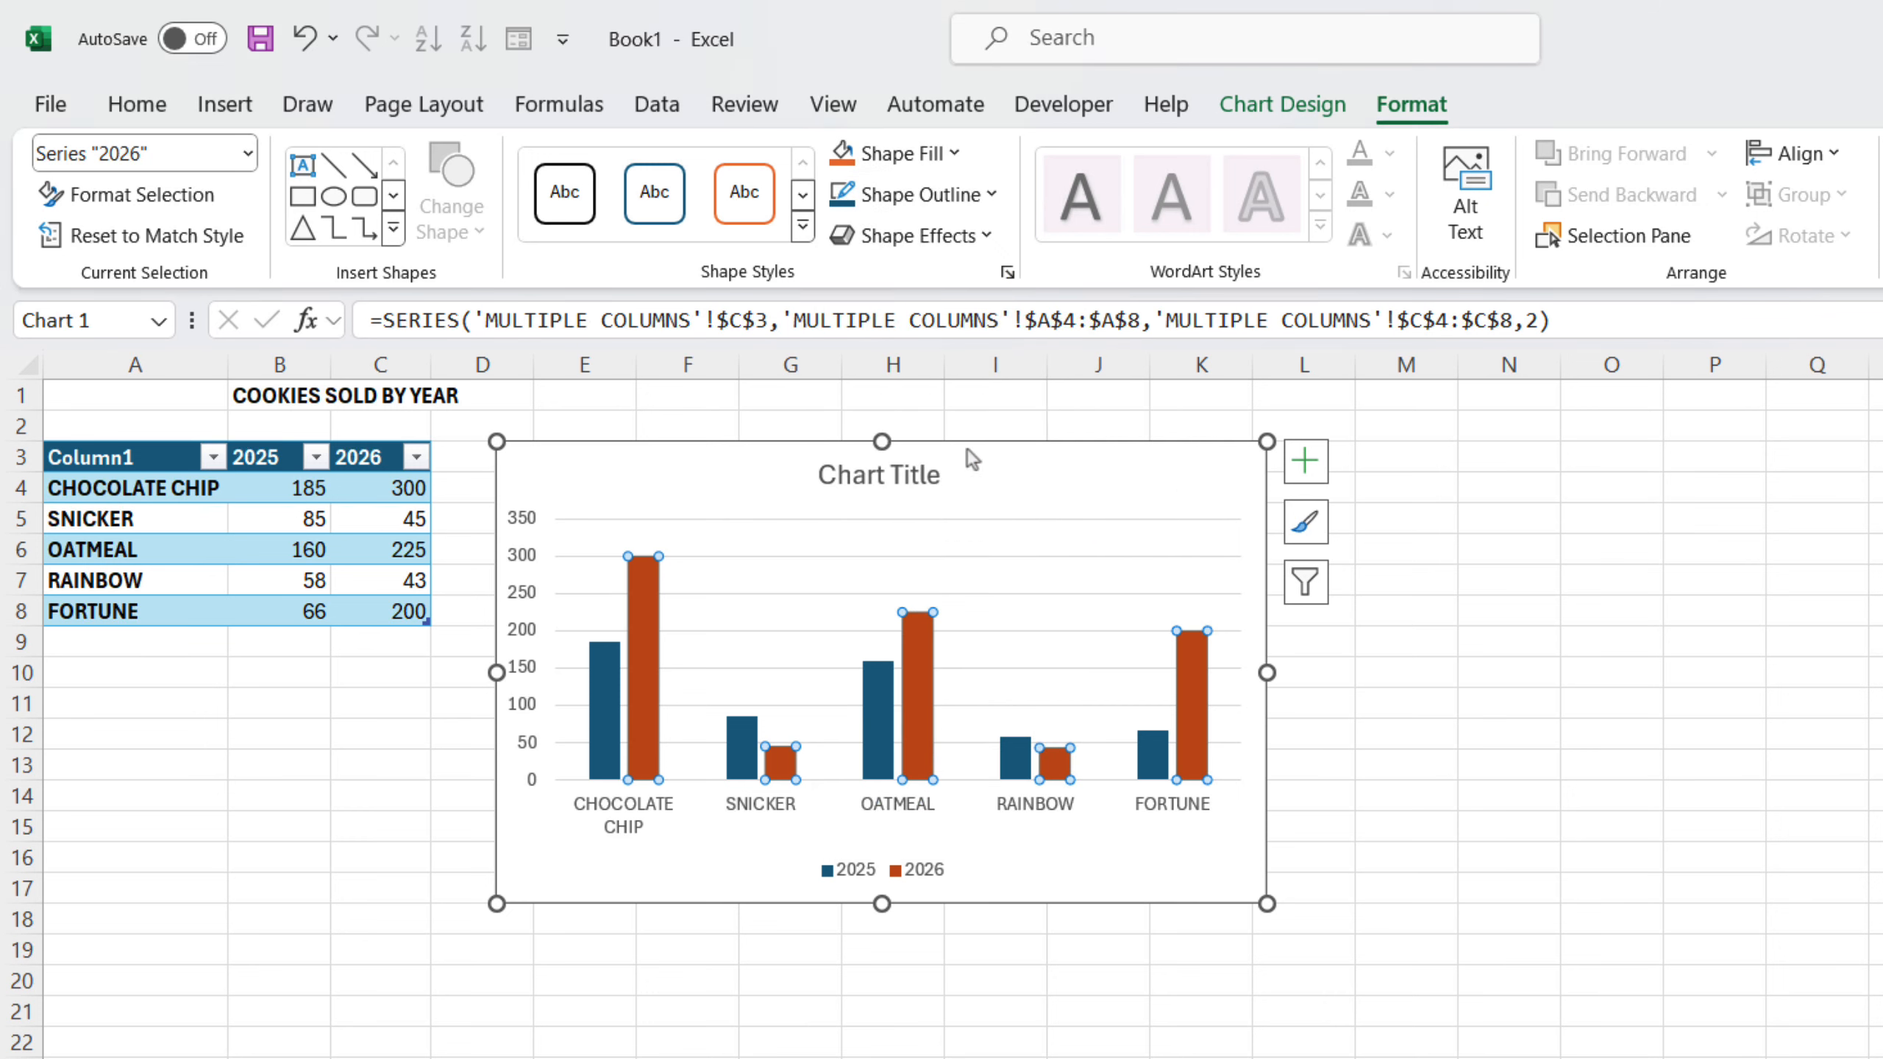
# Open the Format Data Series settings for the 2026 series and examine its fill, border and effects options
pyautogui.rightClick(637, 699)
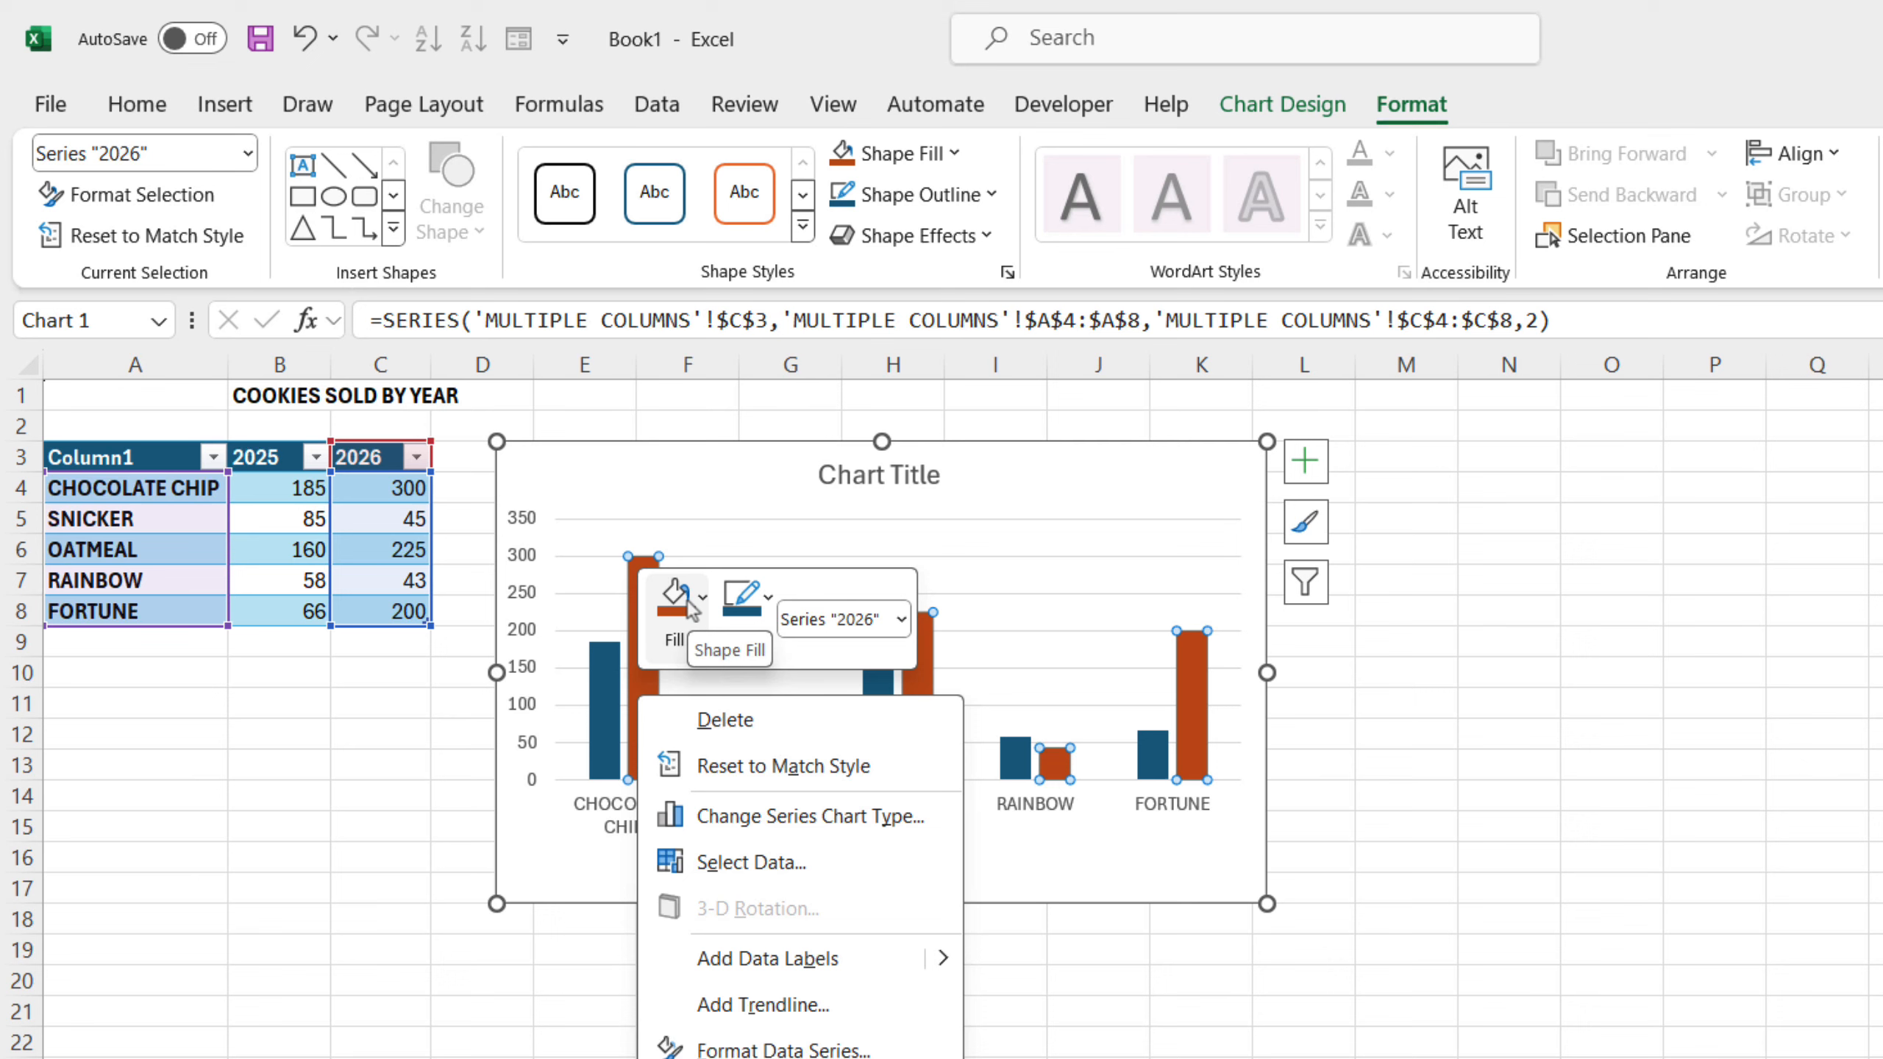
pyautogui.press('Escape')
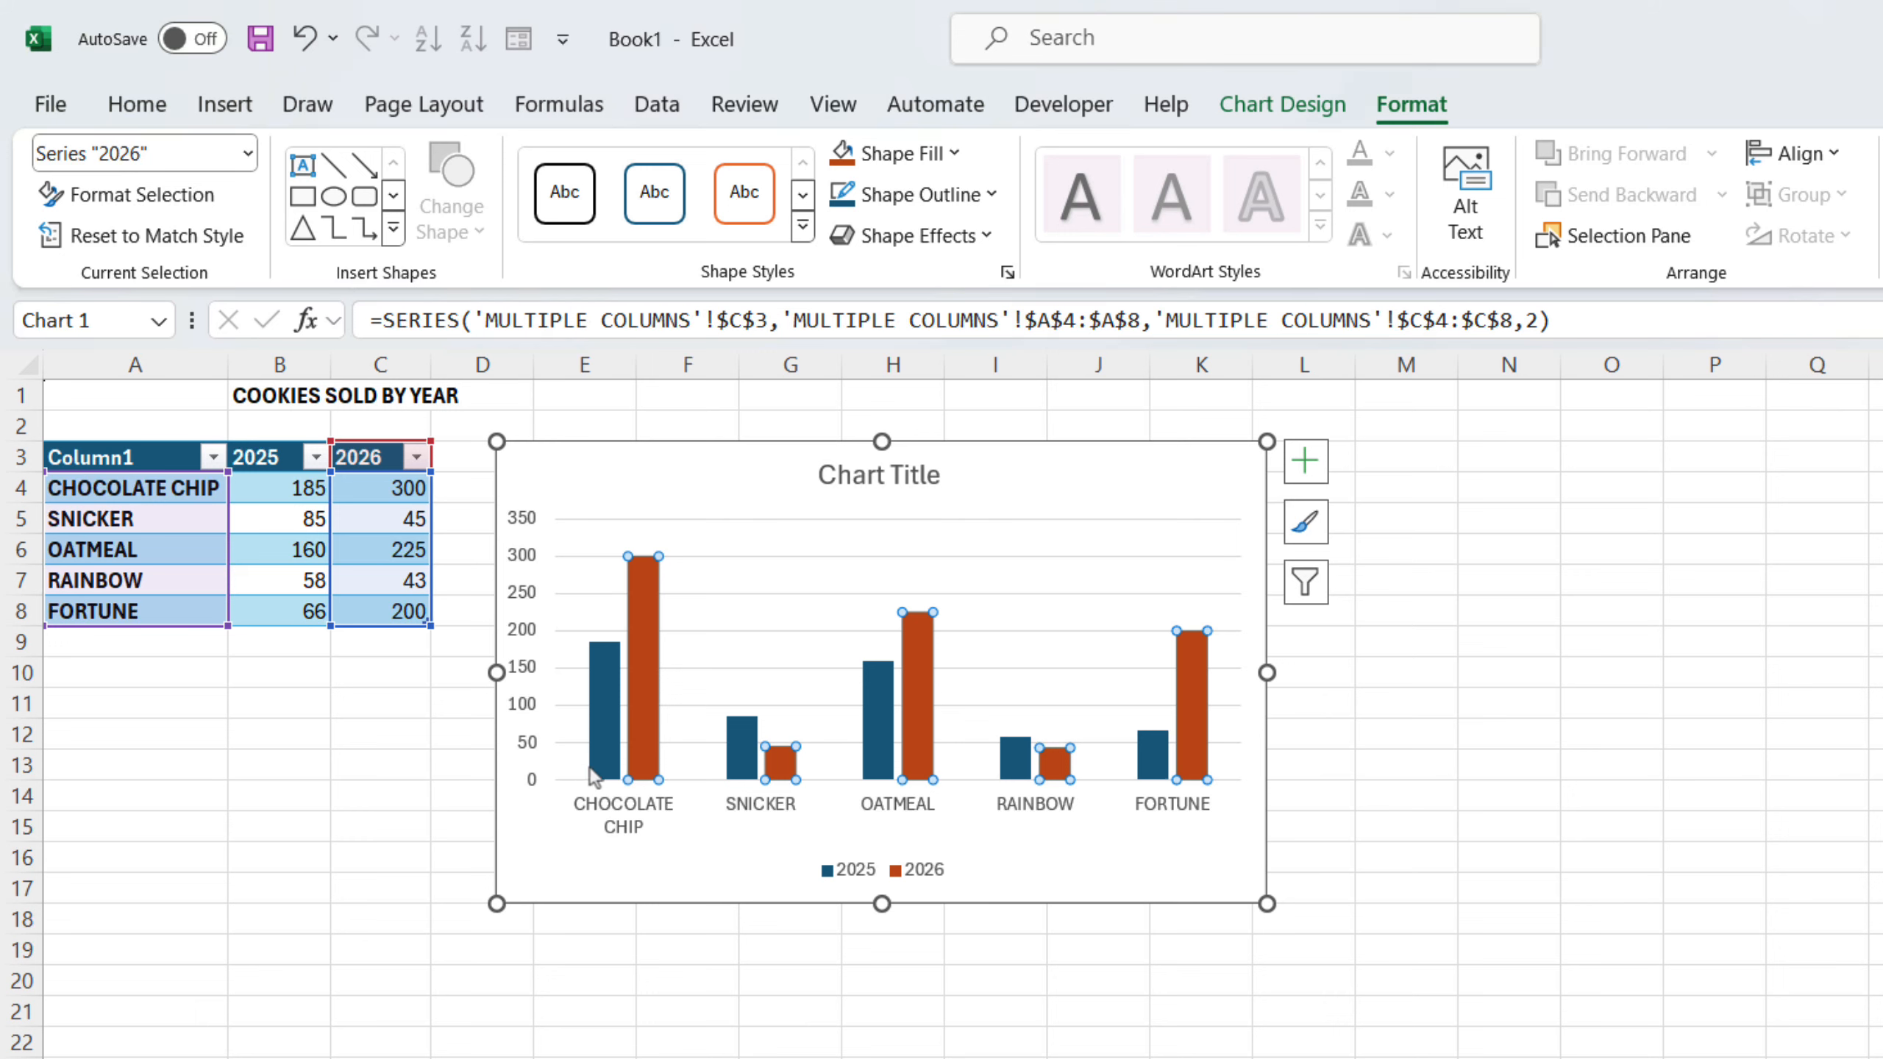
pyautogui.click(648, 740)
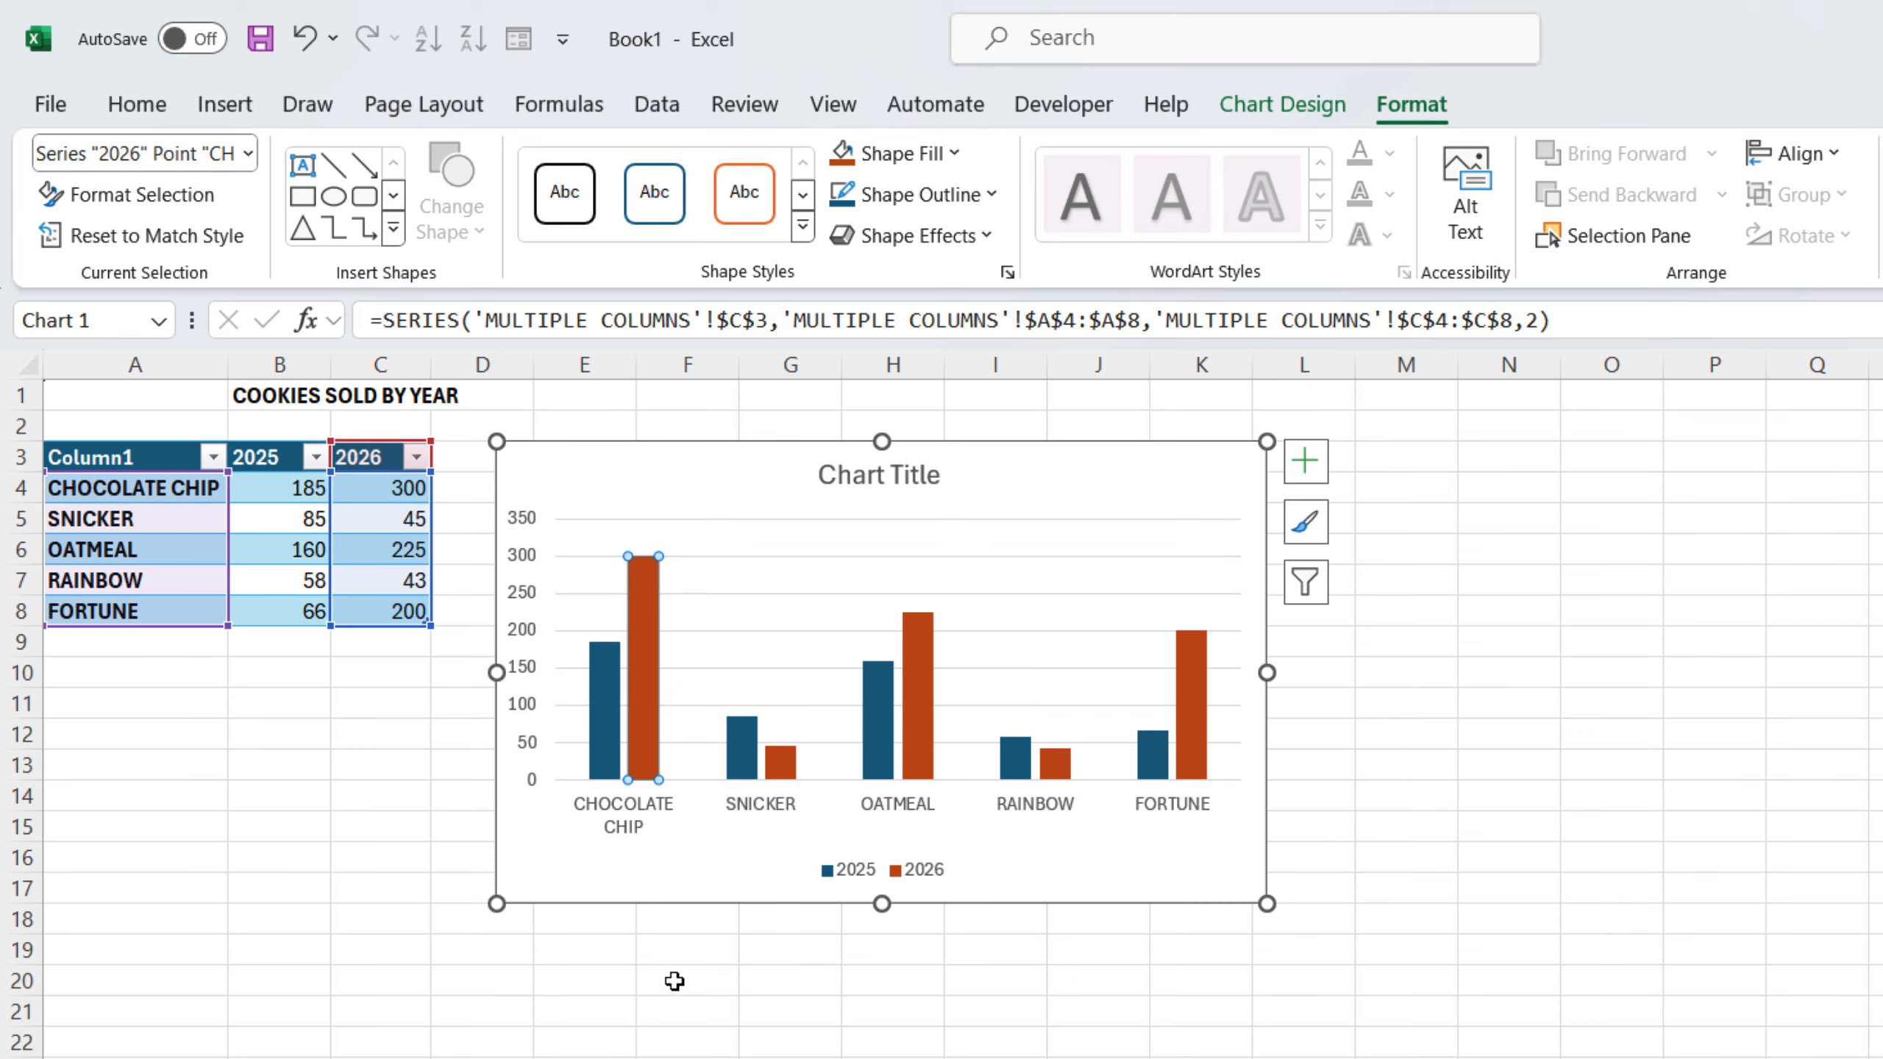
pyautogui.moveTo(673, 980); pyautogui.dragTo(647, 703)
pyautogui.doubleClick(647, 703)
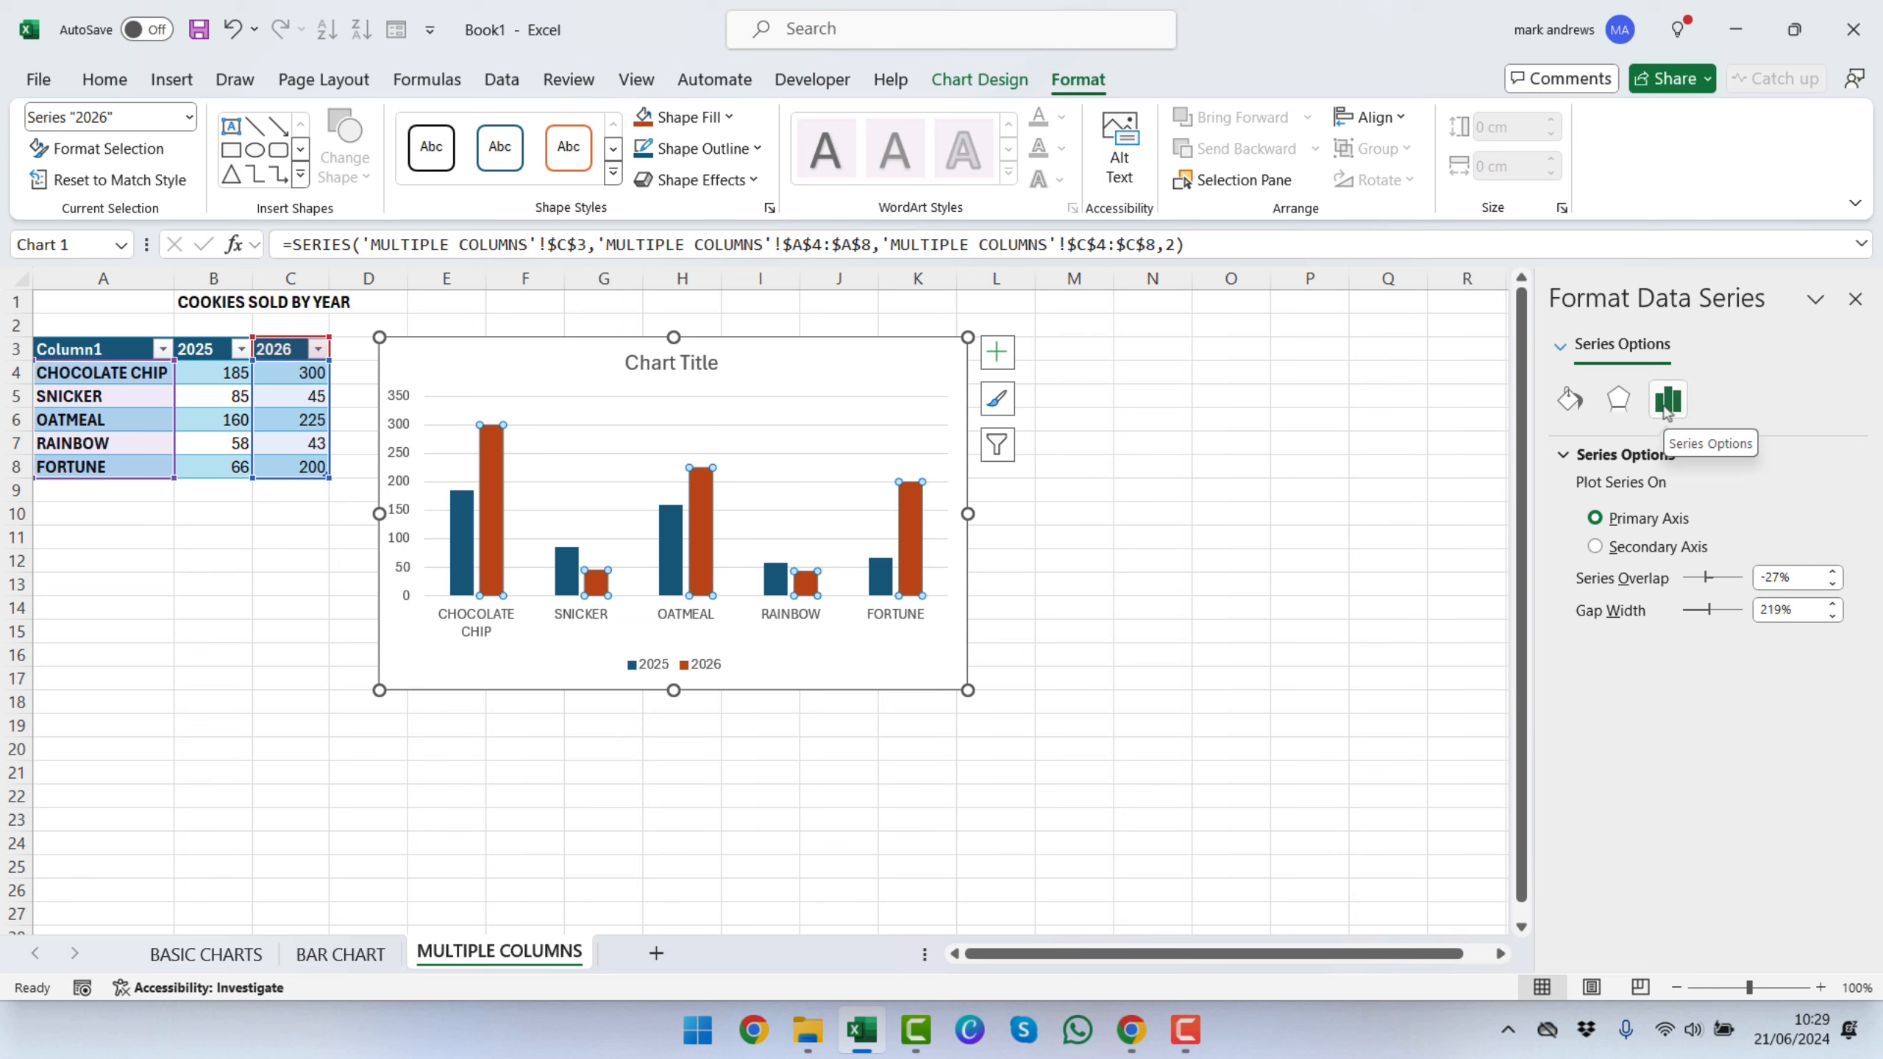
pyautogui.click(1569, 407)
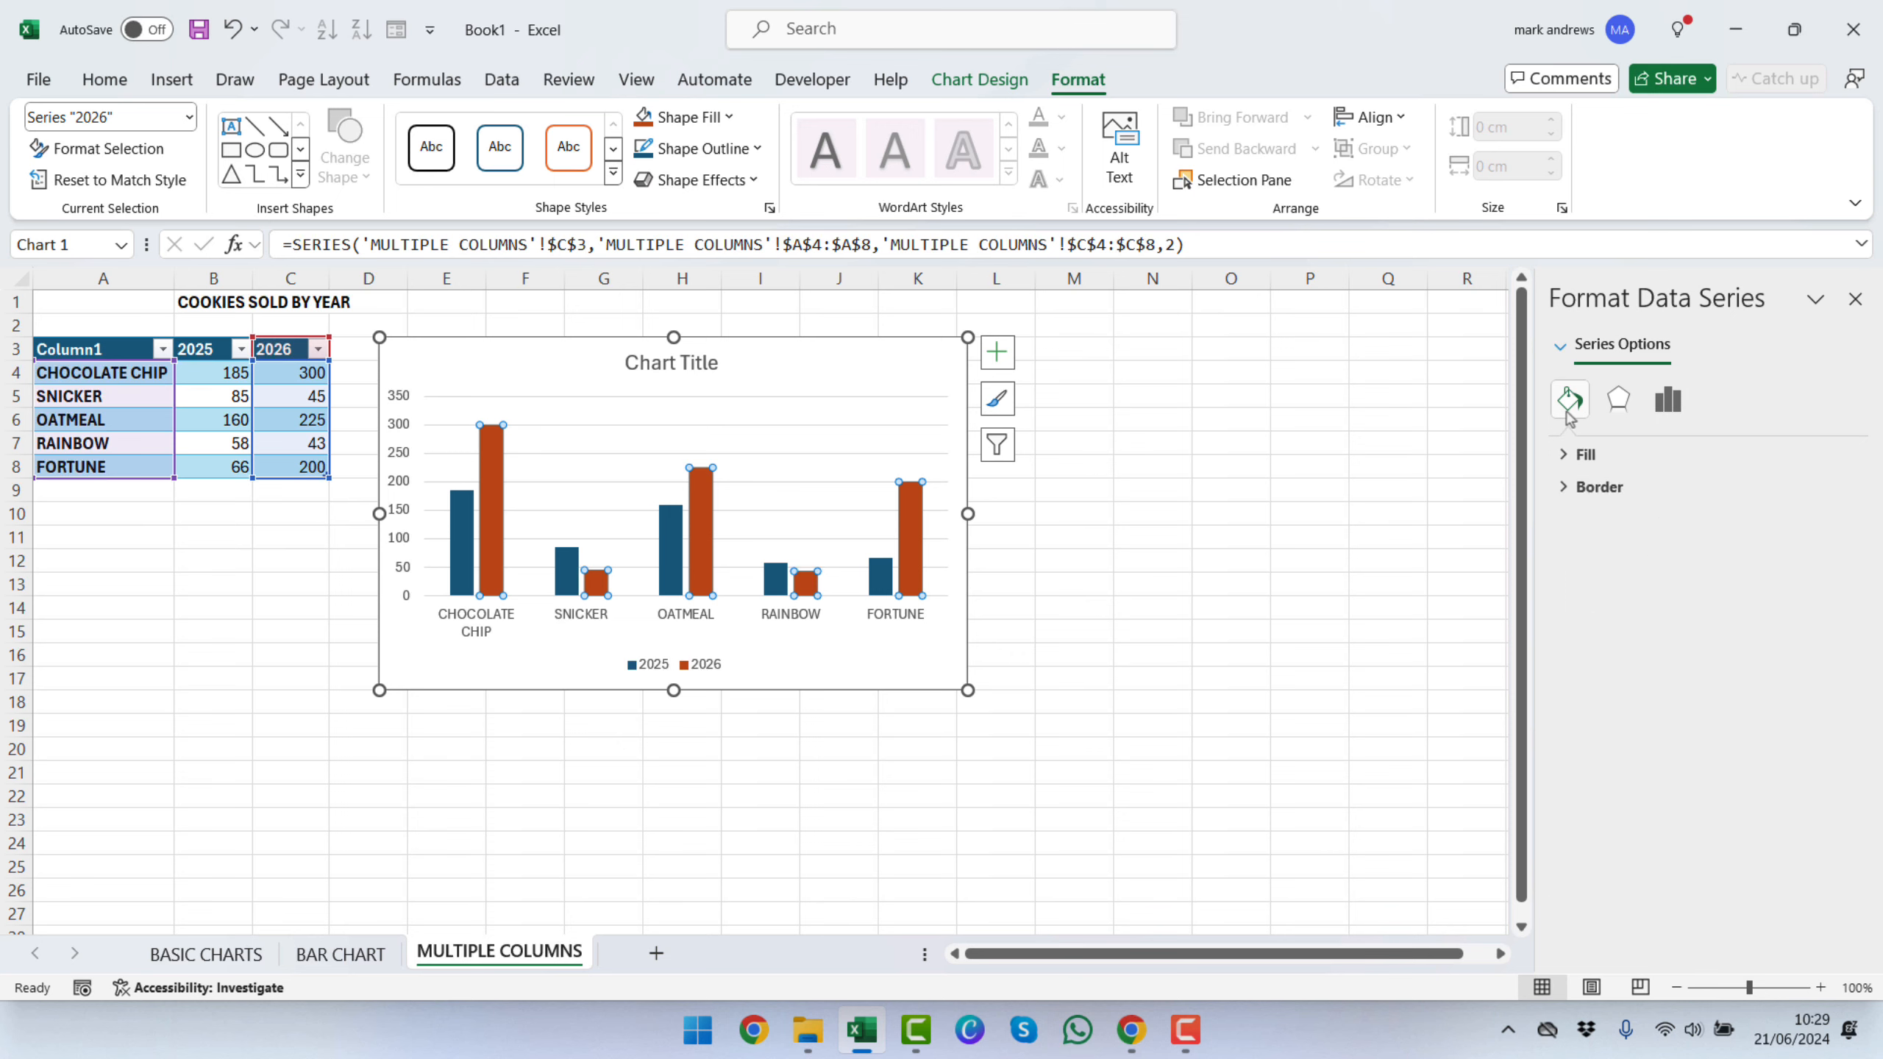
pyautogui.click(1623, 400)
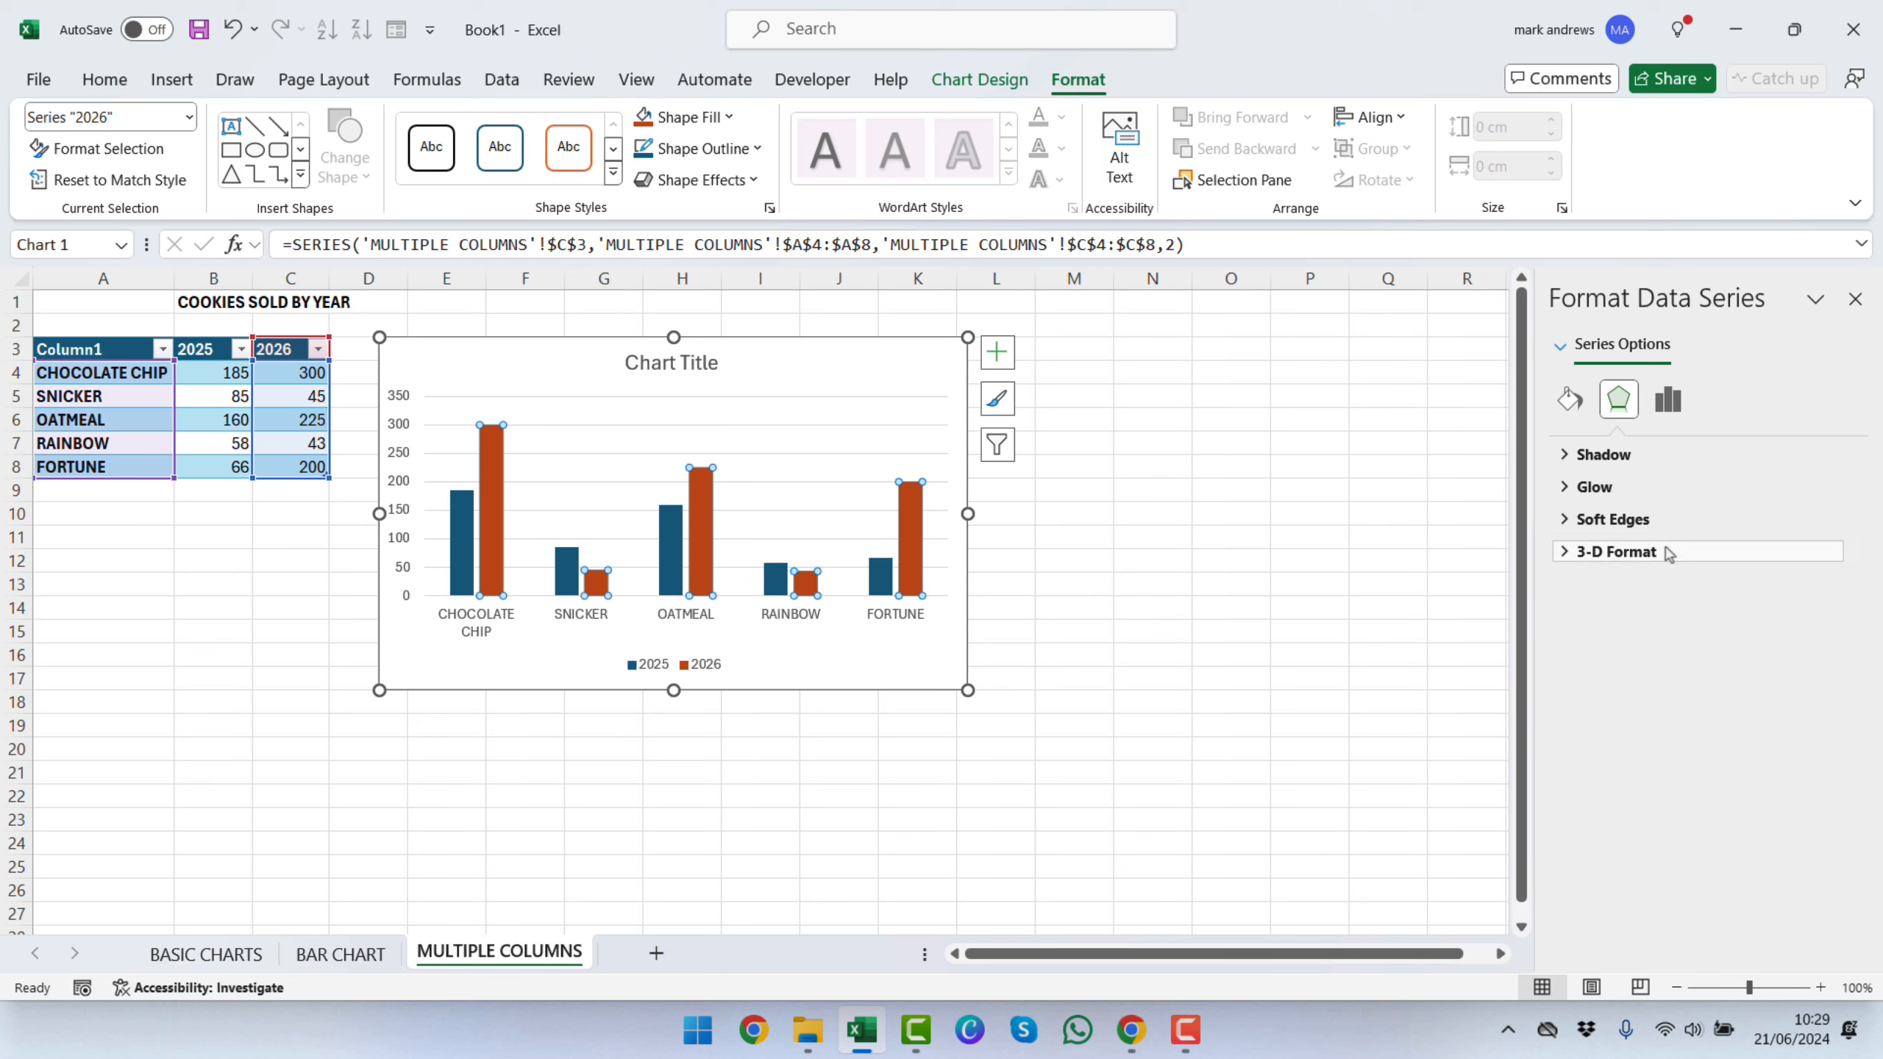
# Set the series overlap to -47% and the gap width to 170% for the 2026 series, and close the formatting settings
pyautogui.click(1669, 400)
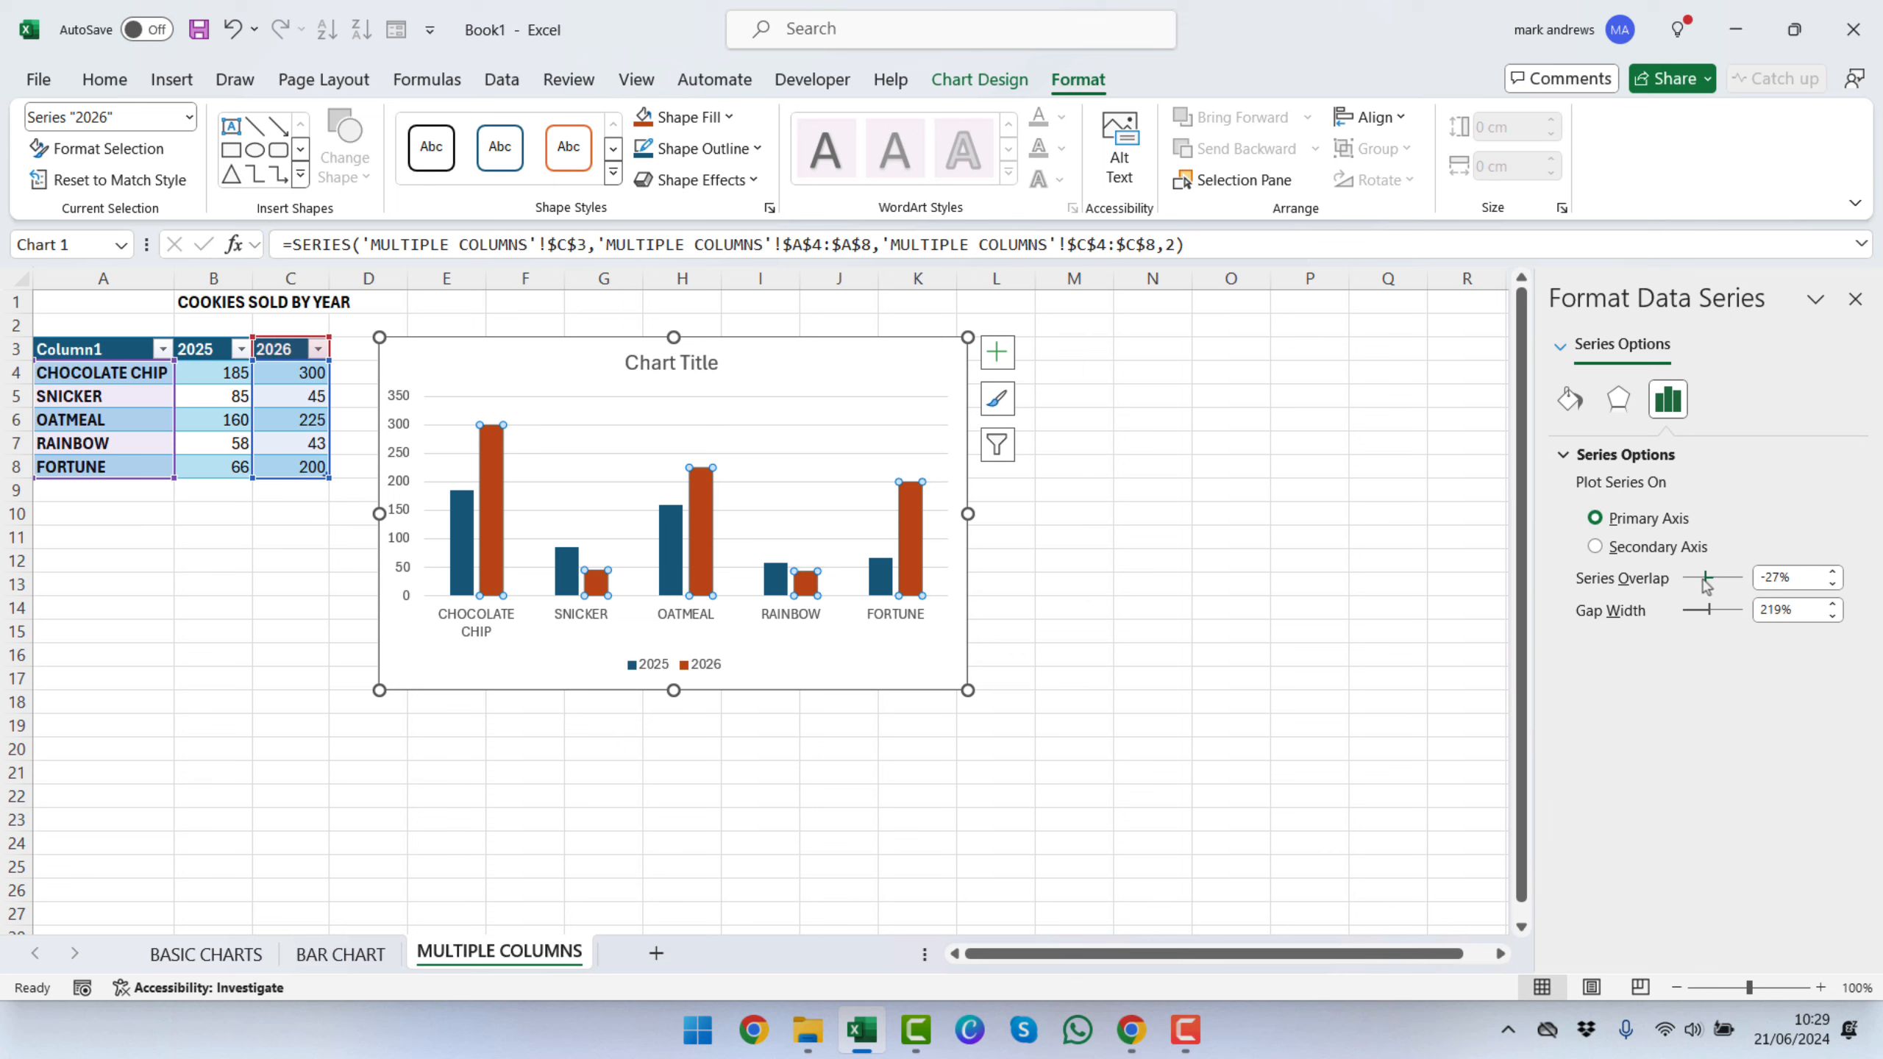
pyautogui.moveTo(1706, 582)
pyautogui.mouseDown()
pyautogui.moveTo(1704, 620)
pyautogui.moveTo(1702, 584)
pyautogui.mouseUp()
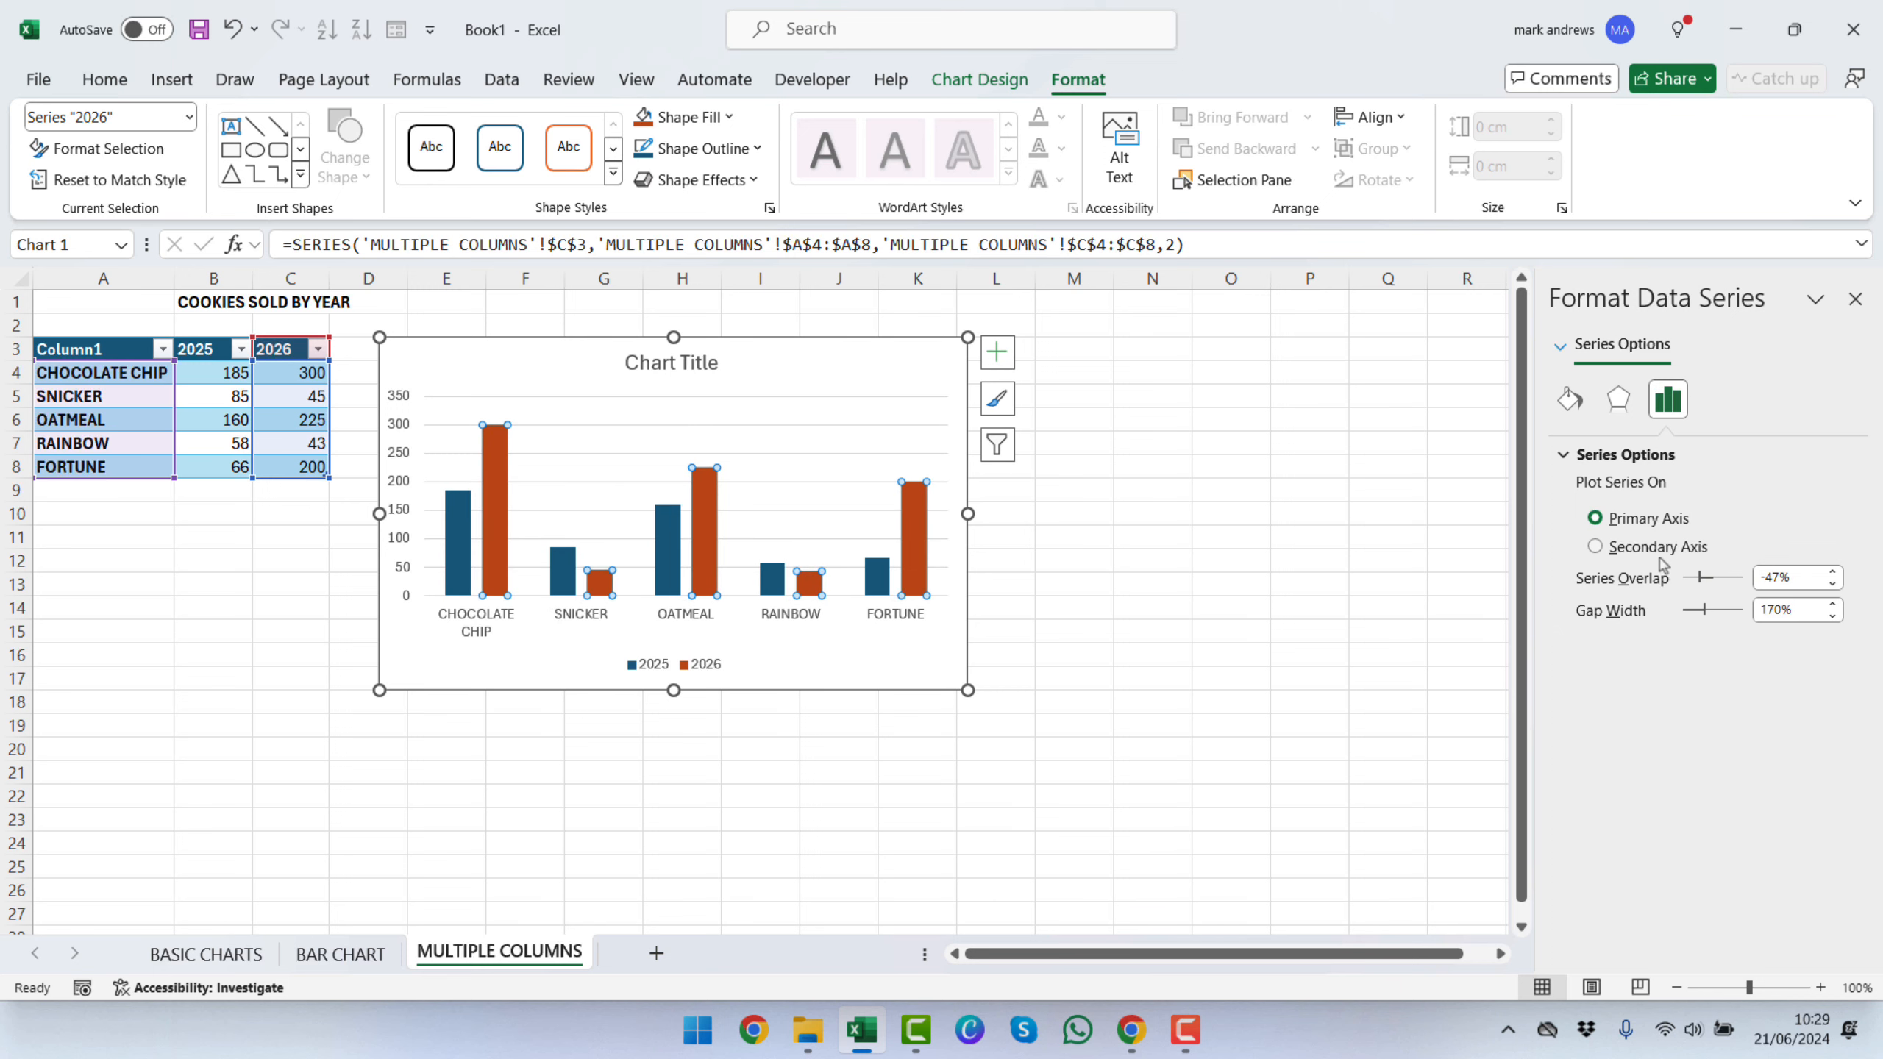
pyautogui.click(1855, 299)
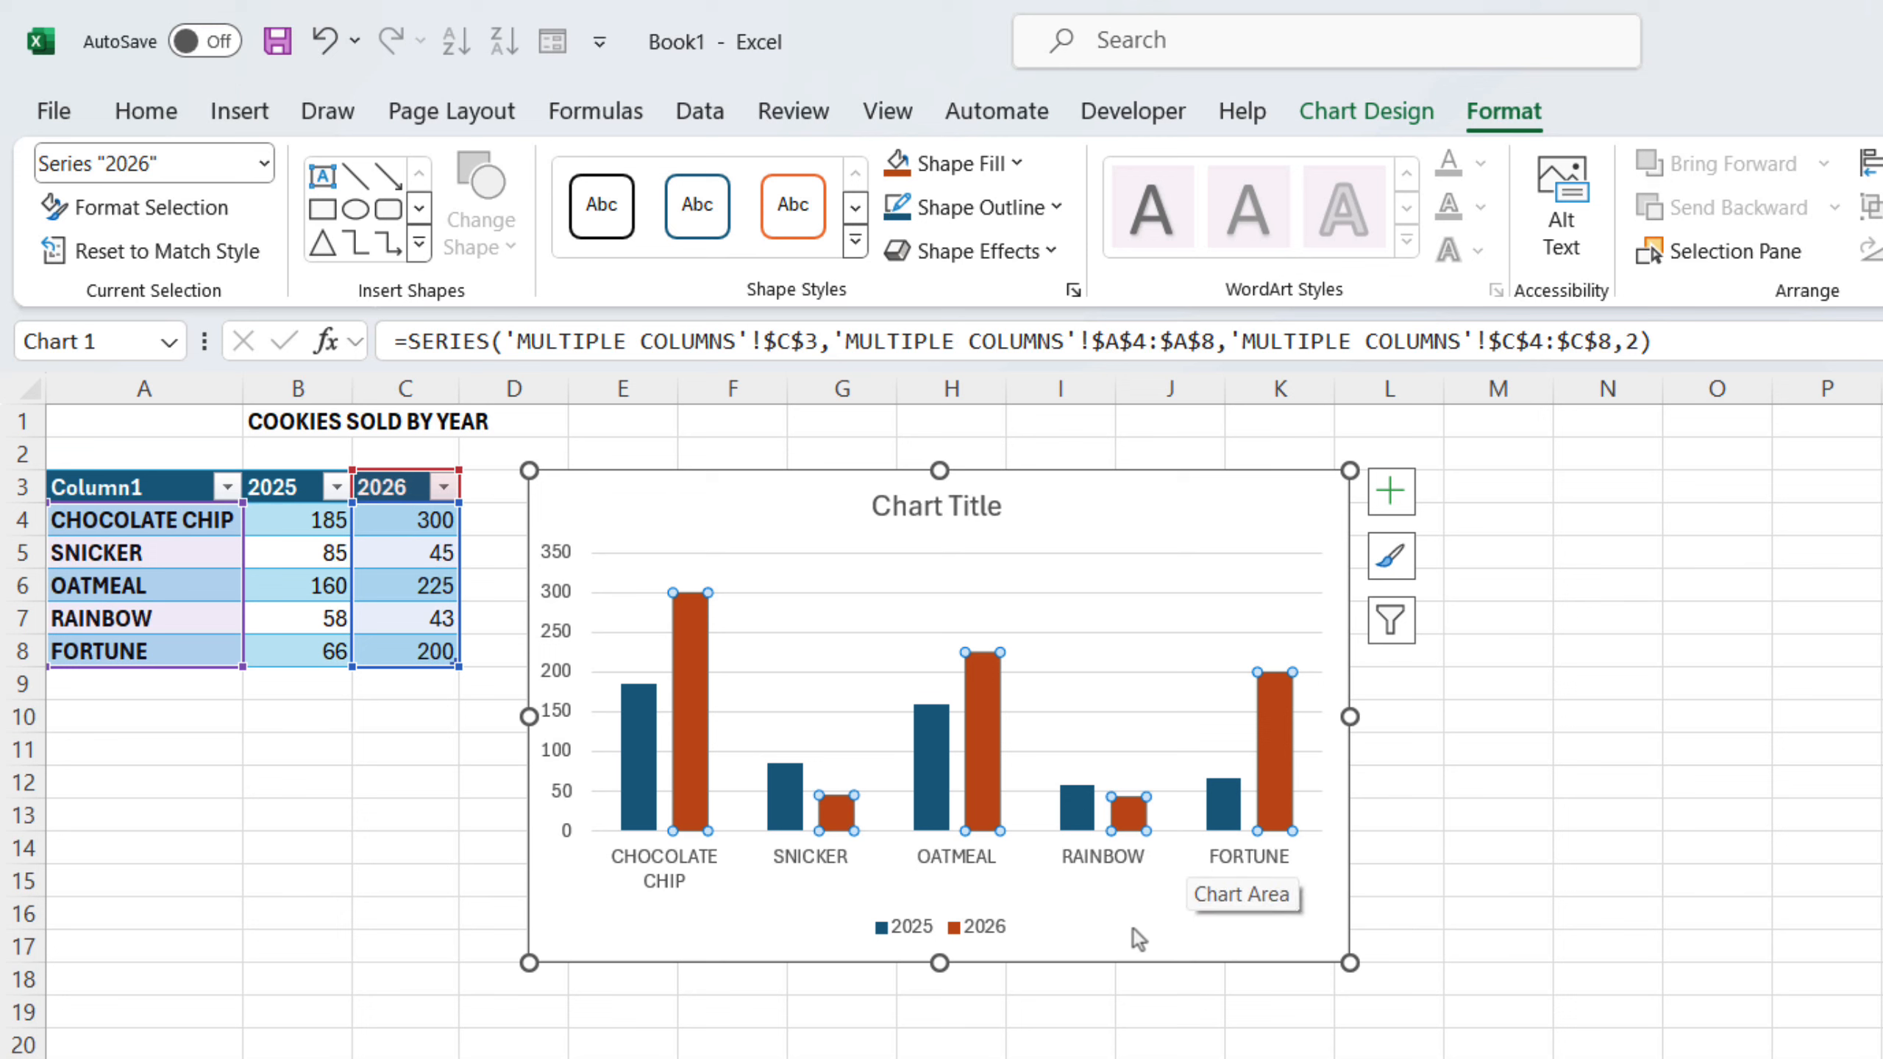
# Change the whole chart to a Stacked Column chart with cookie types as categories and the years stacked
pyautogui.click(749, 936)
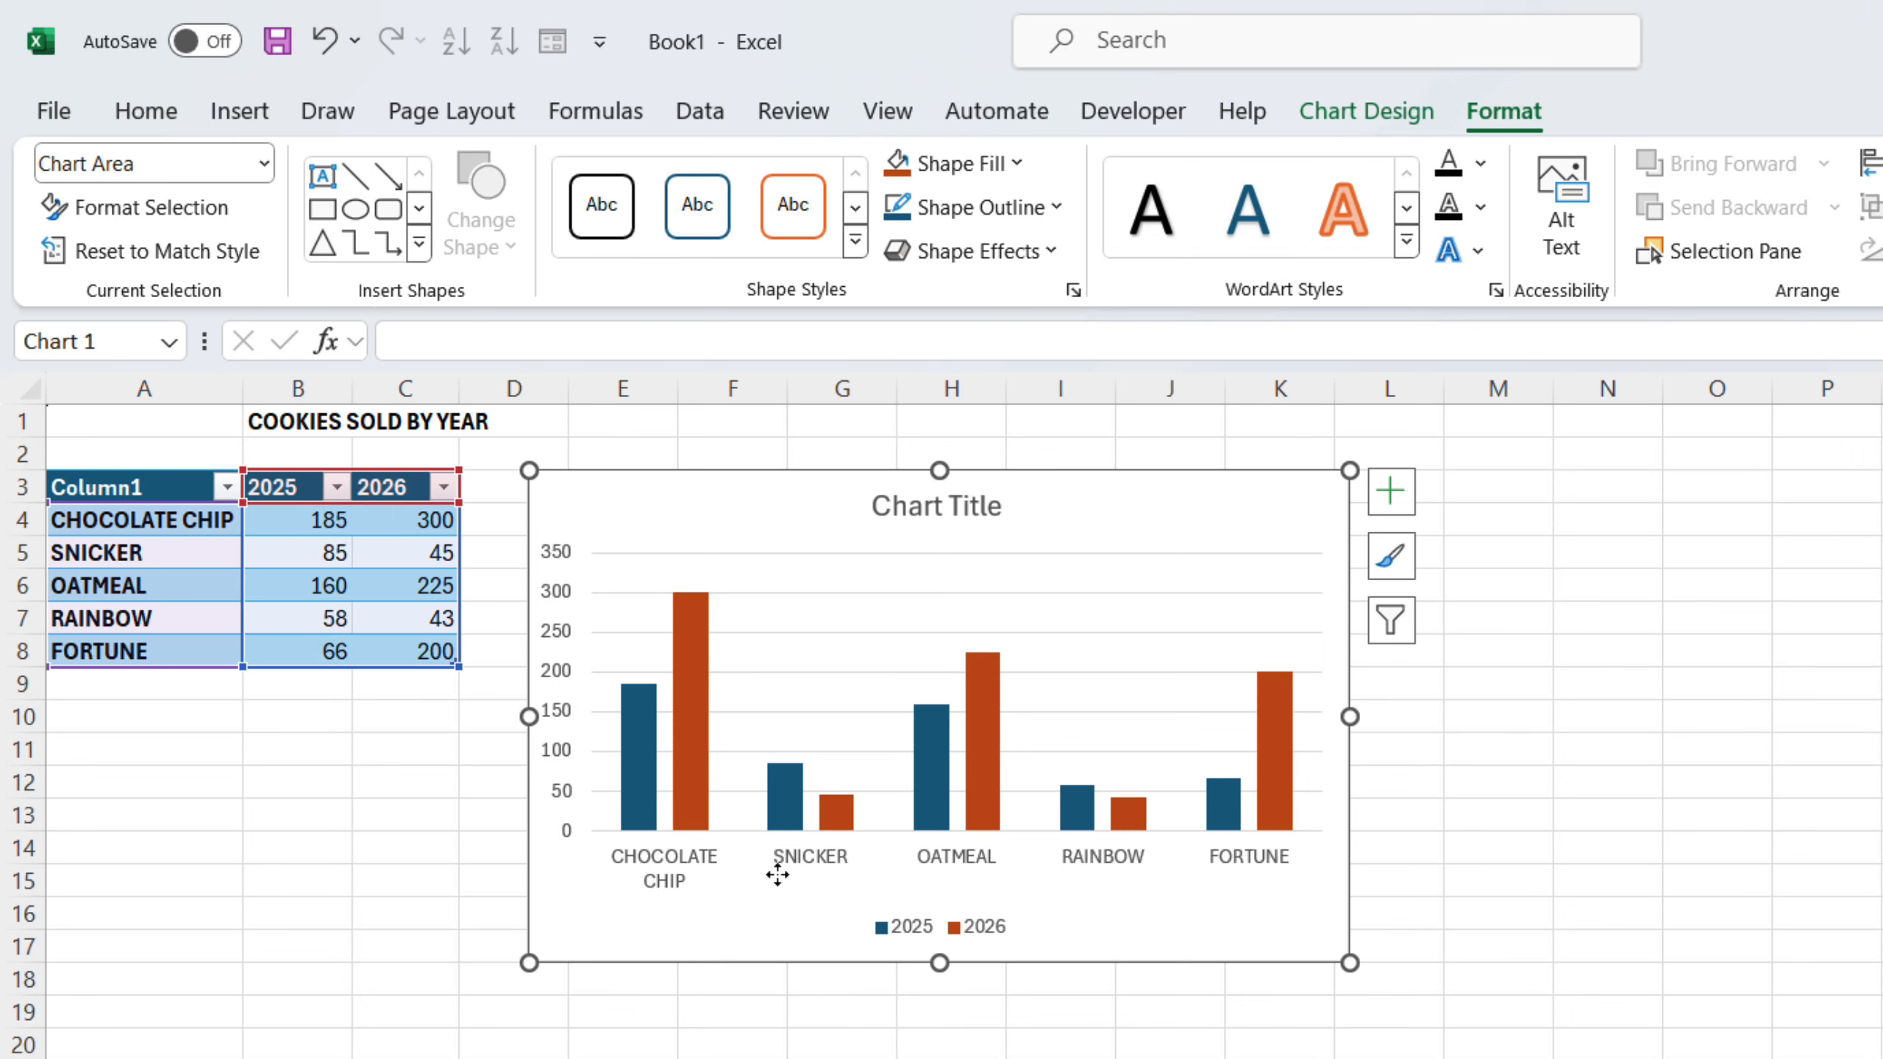
pyautogui.click(1361, 114)
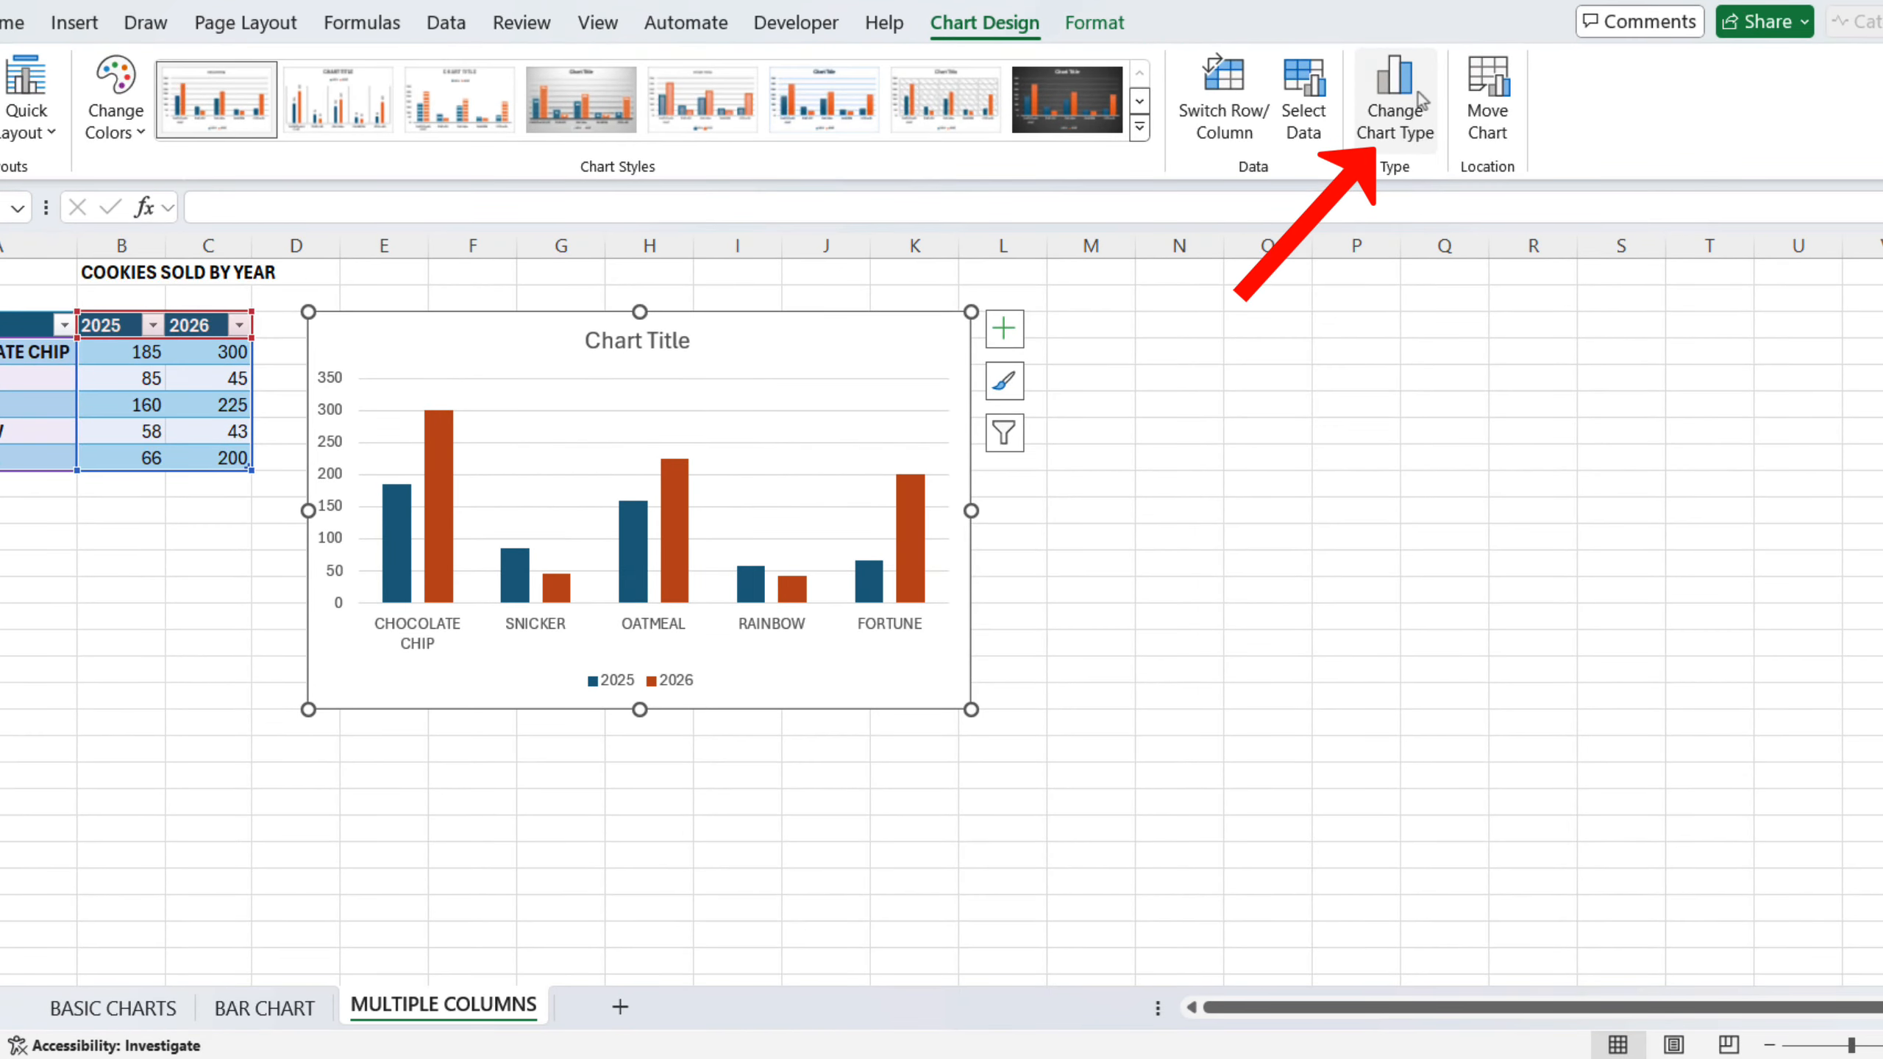
pyautogui.click(1420, 100)
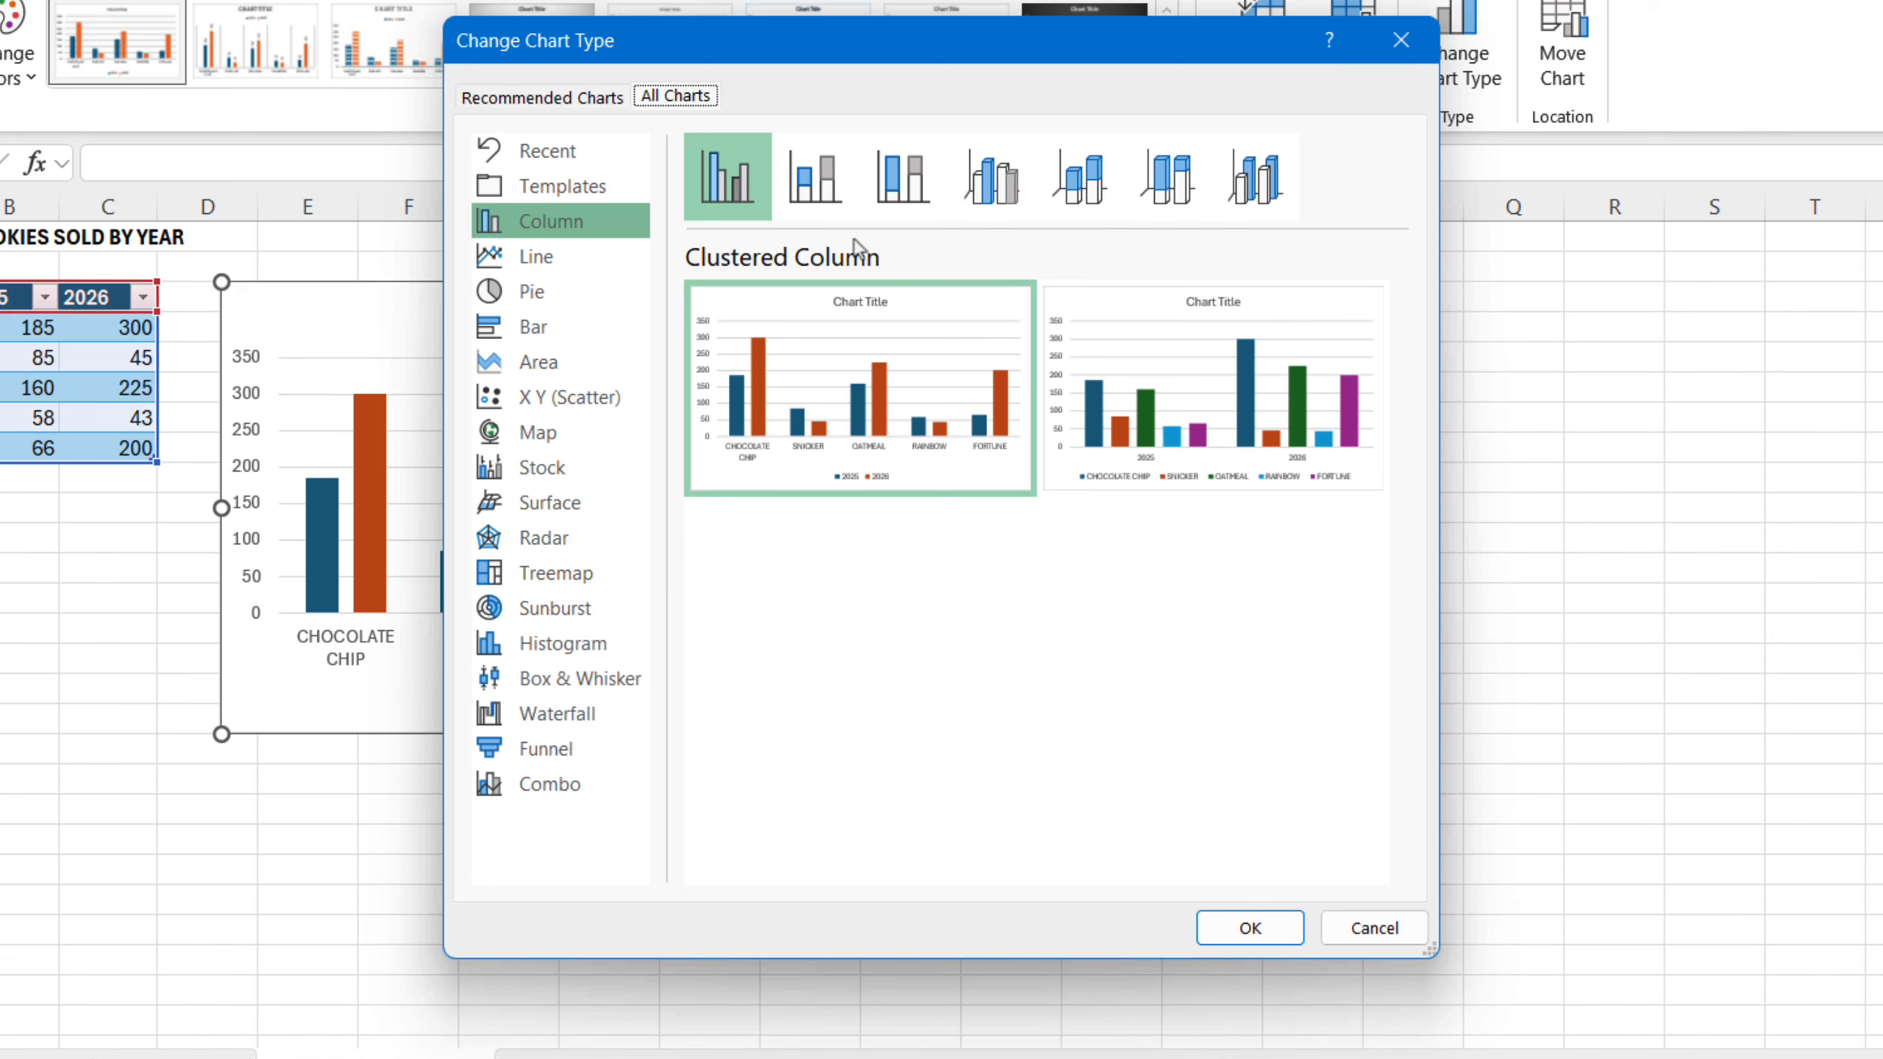
pyautogui.click(816, 207)
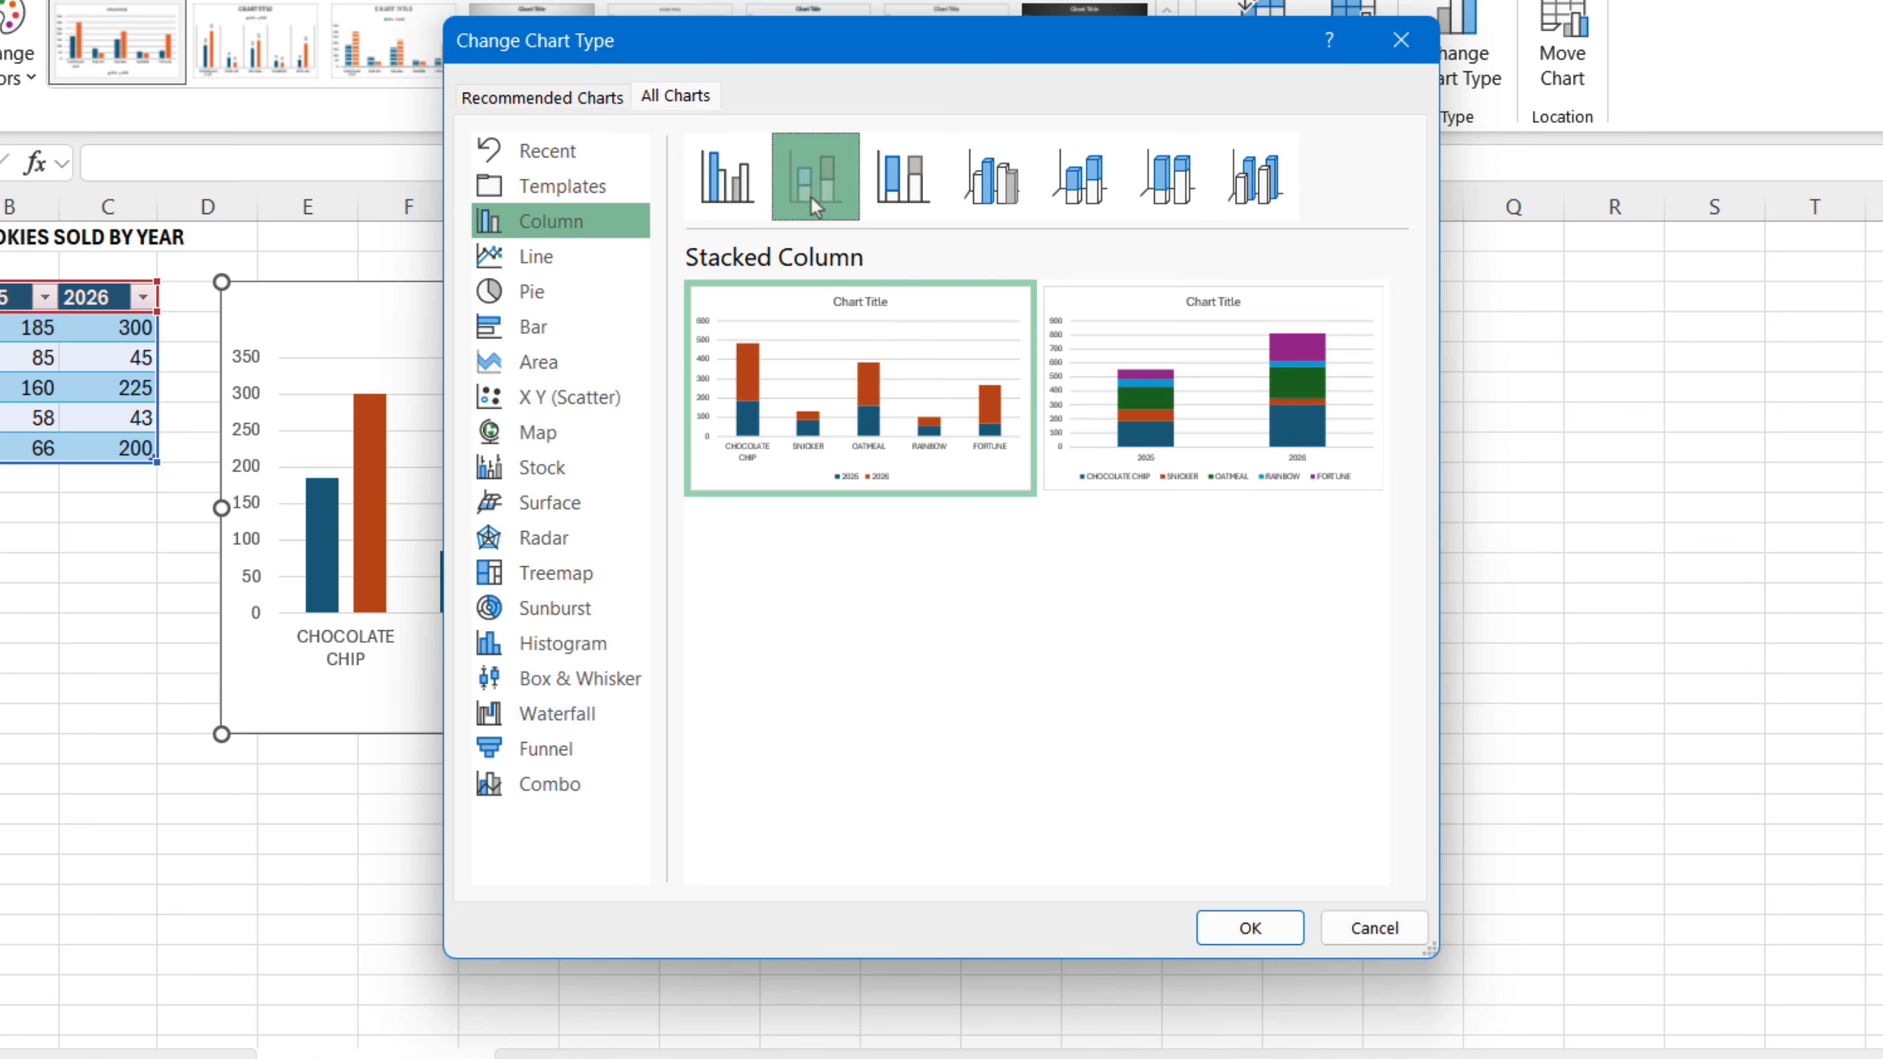
pyautogui.moveTo(923, 330)
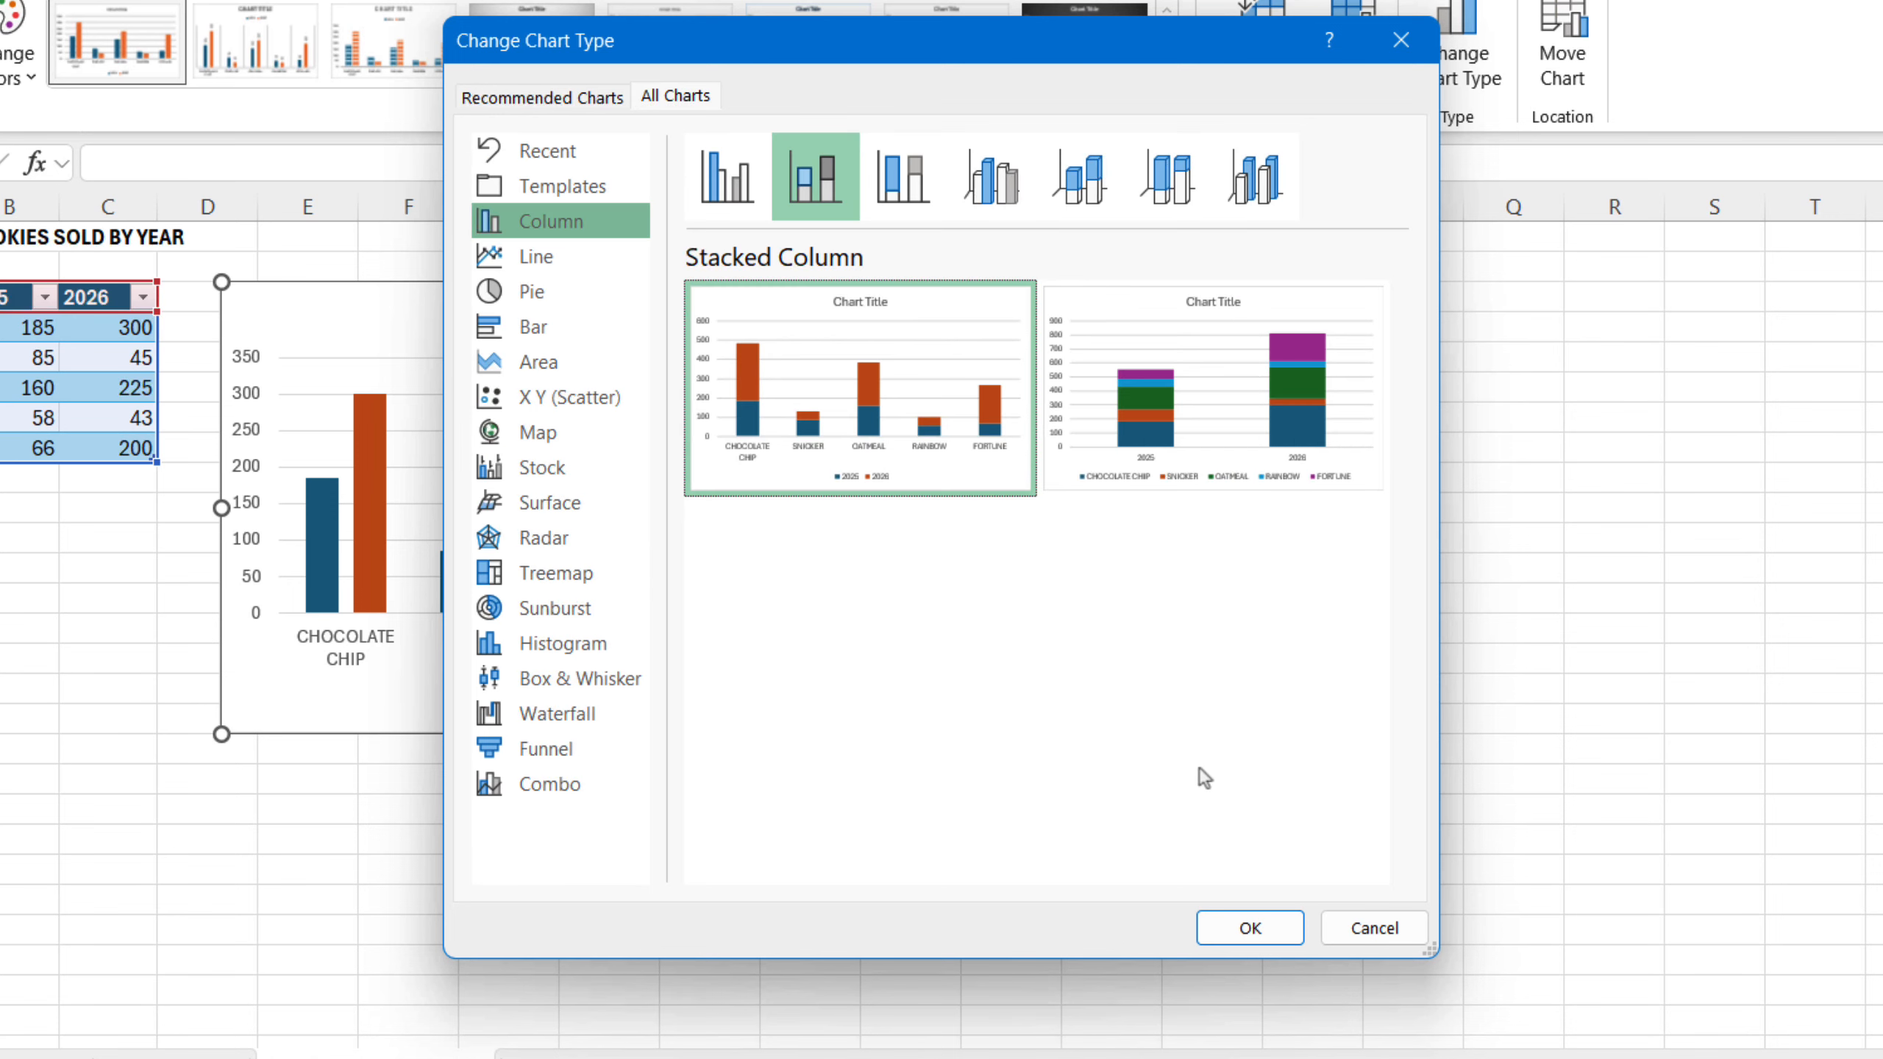
pyautogui.click(1248, 929)
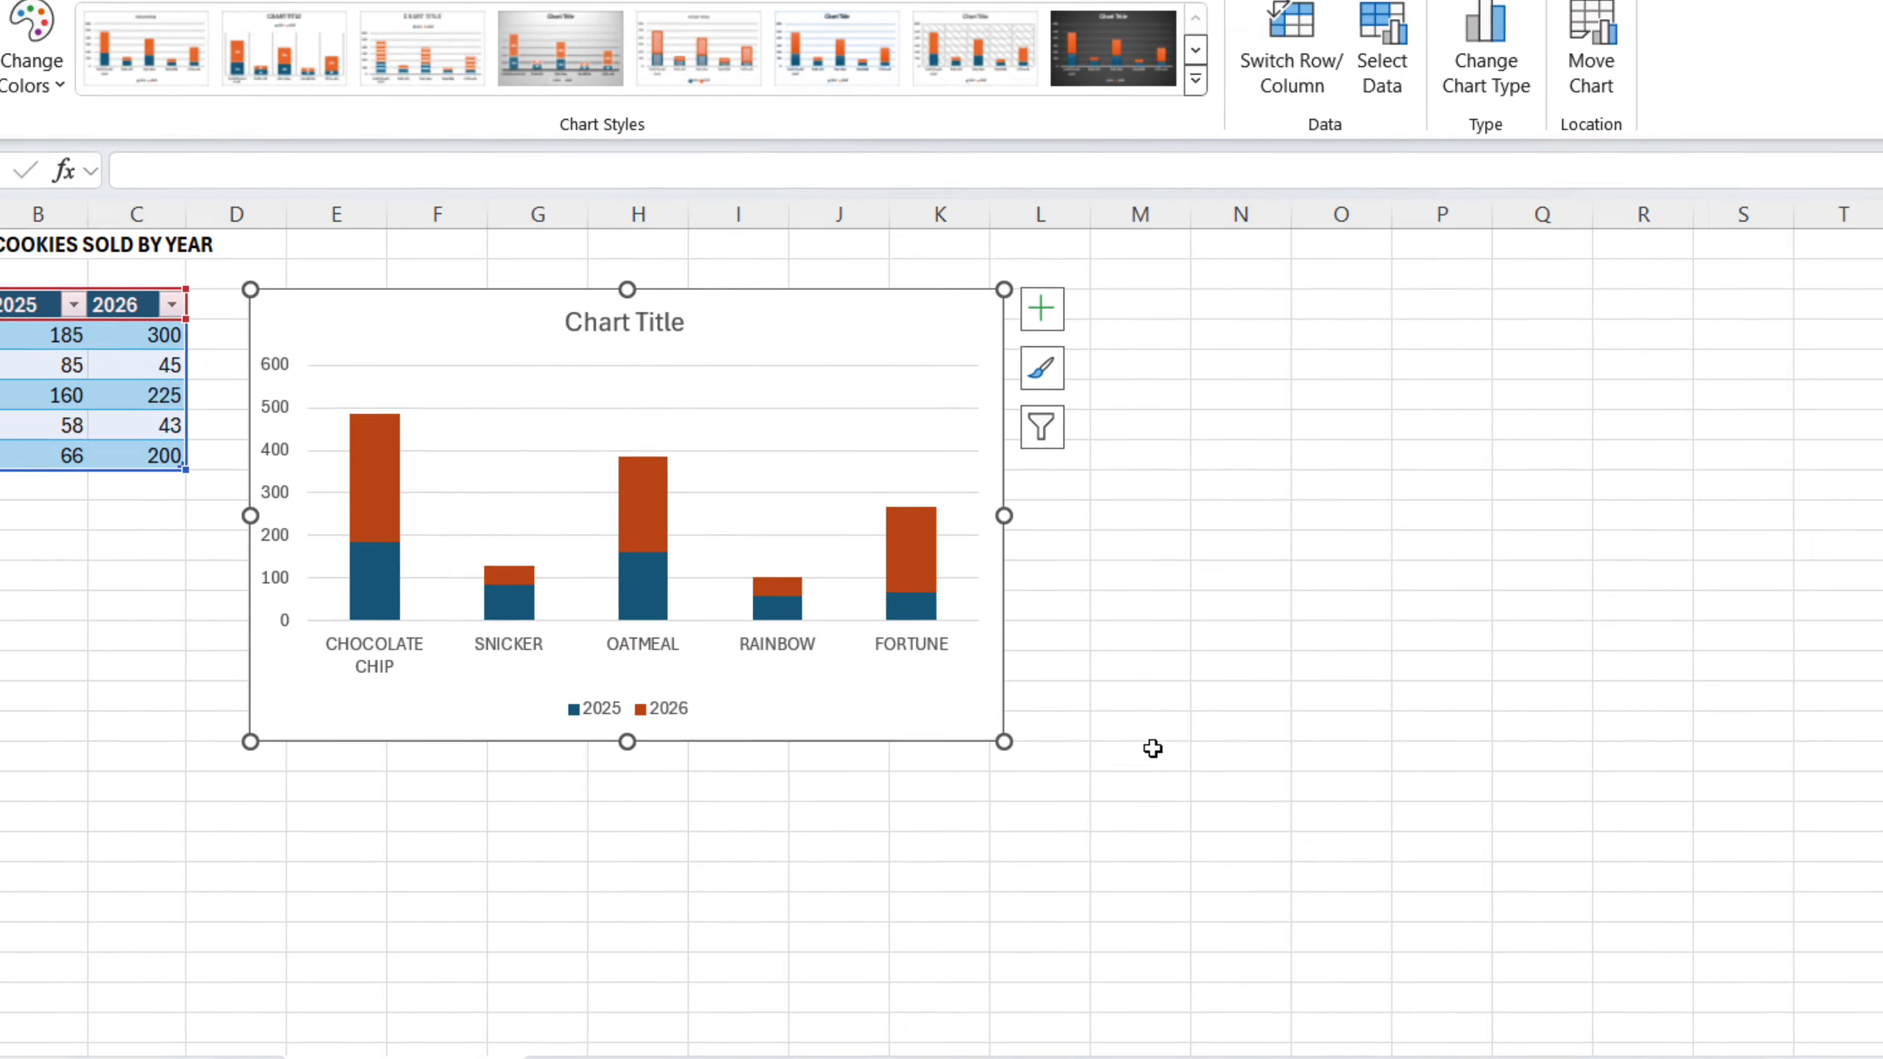